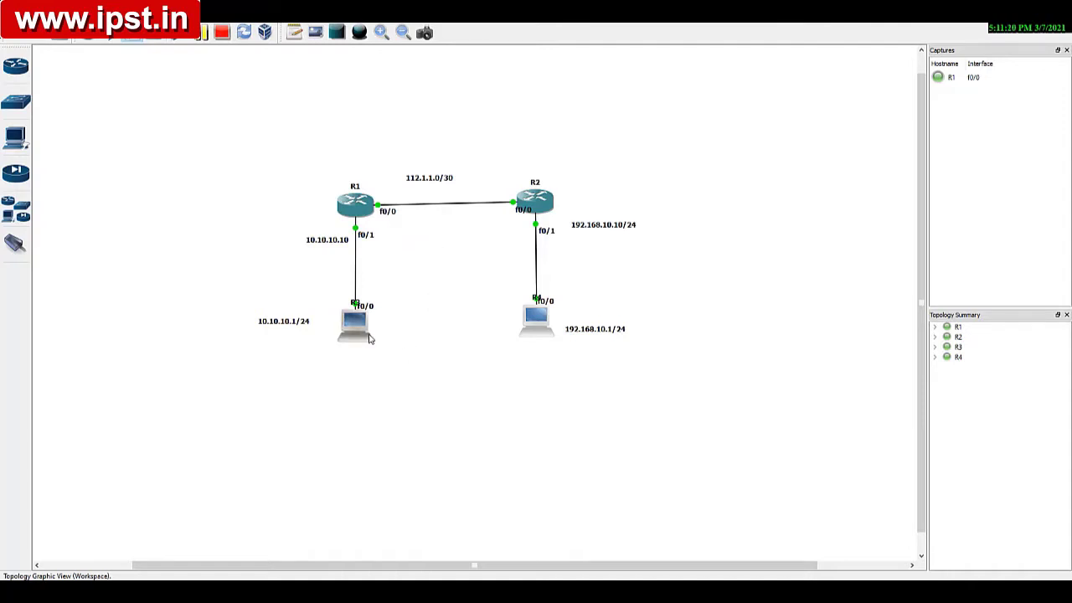
mouse_move(369, 338)
left_mouse_down()
mouse_move(381, 333)
mouse_move(353, 327)
left_mouse_up()
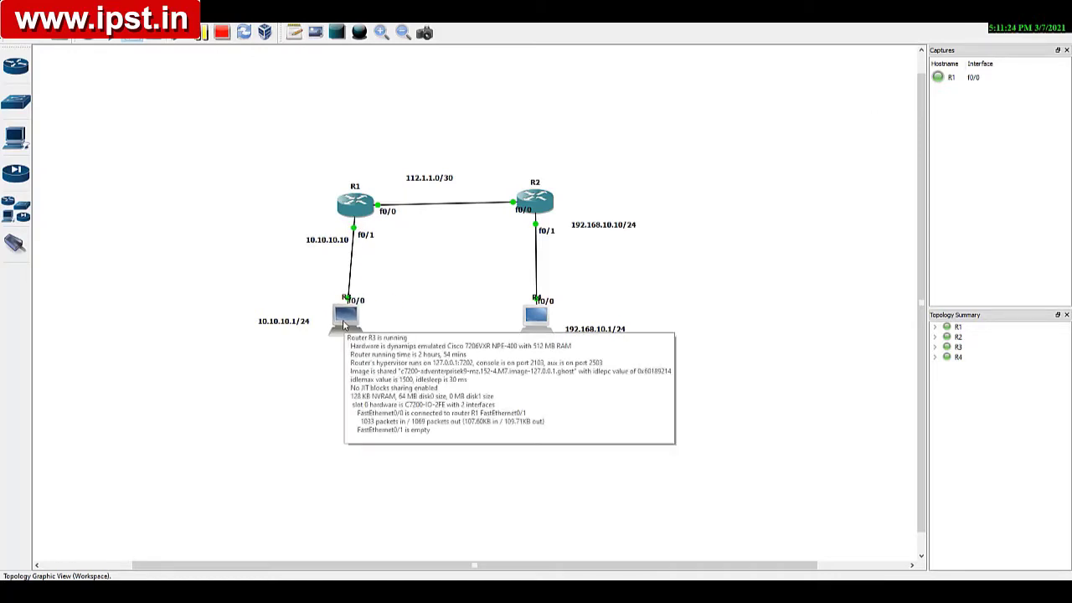
right_click(343, 325)
left_click(379, 378)
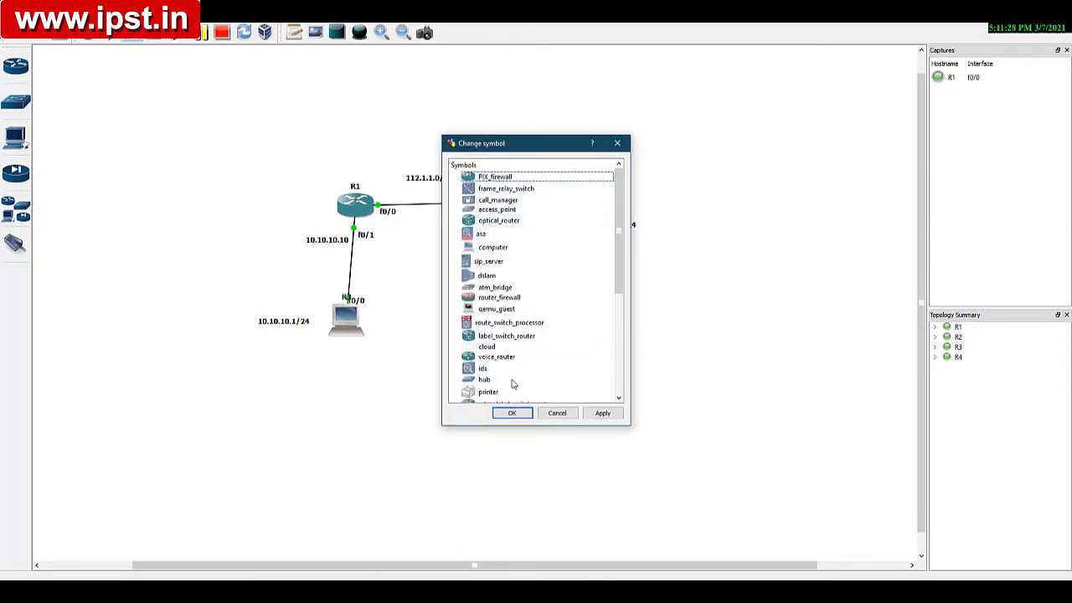
left_click(556, 413)
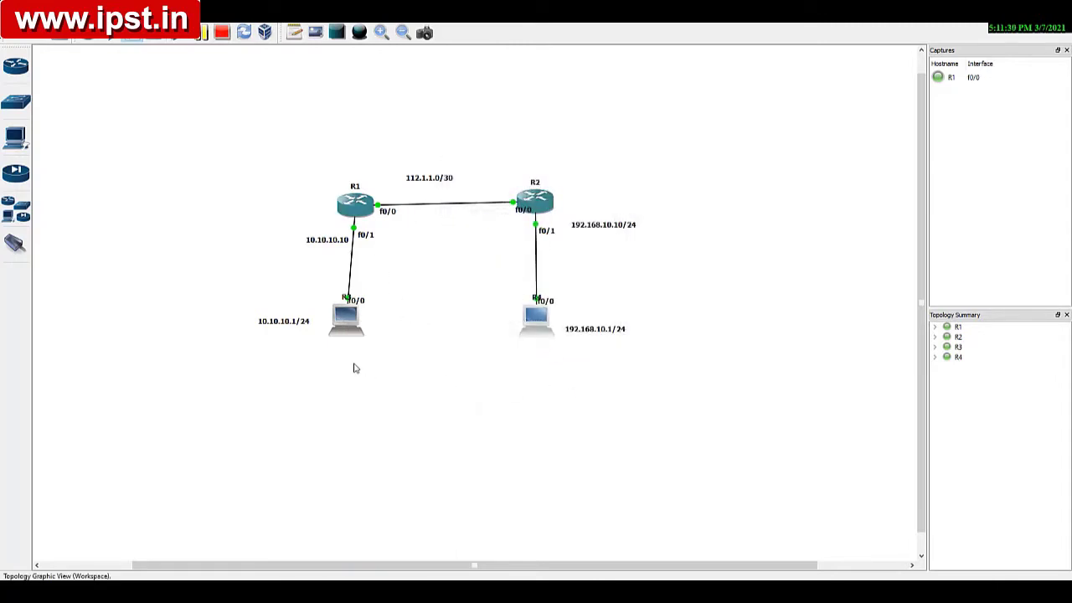
left_click_drag(350, 329, 353, 329)
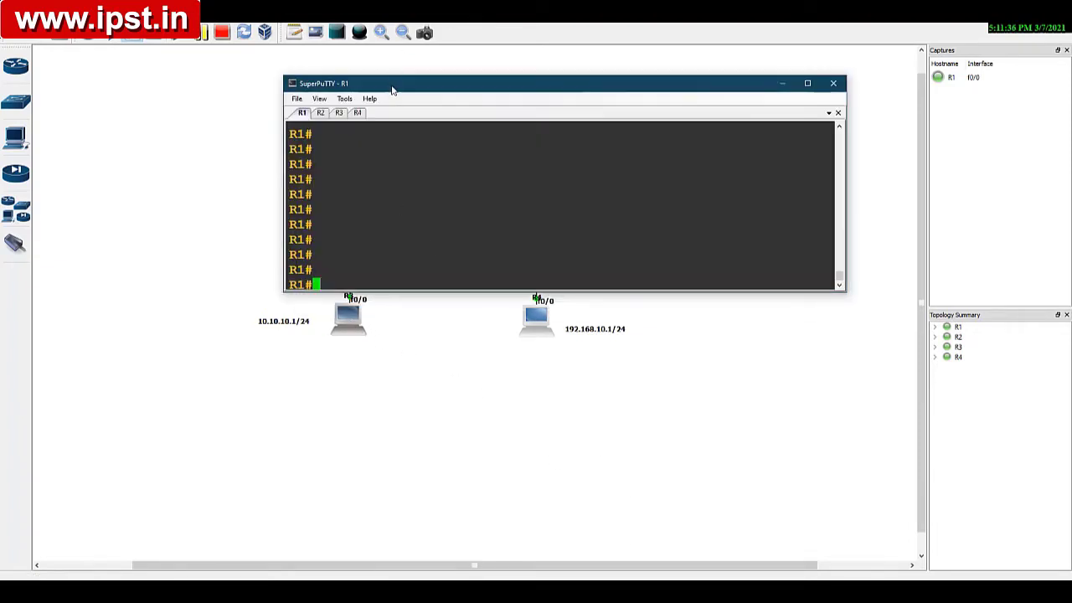
Step: Move the R1 console window clear of the R1–R2 link and enter global configuration mode on R1
left_click_drag(394, 83, 497, 282)
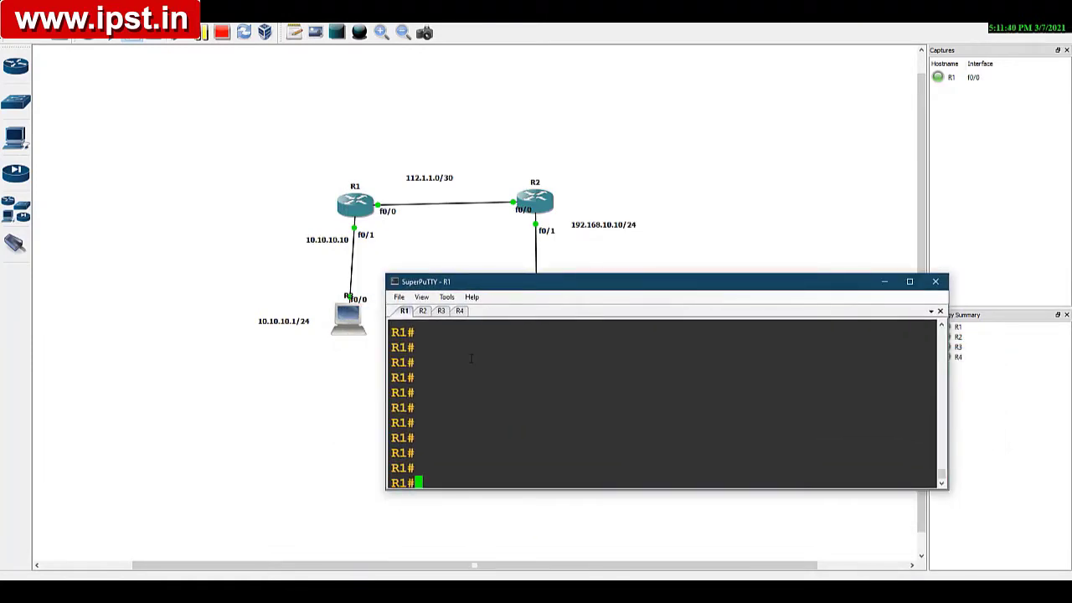
type("cofn t")
key("Return")
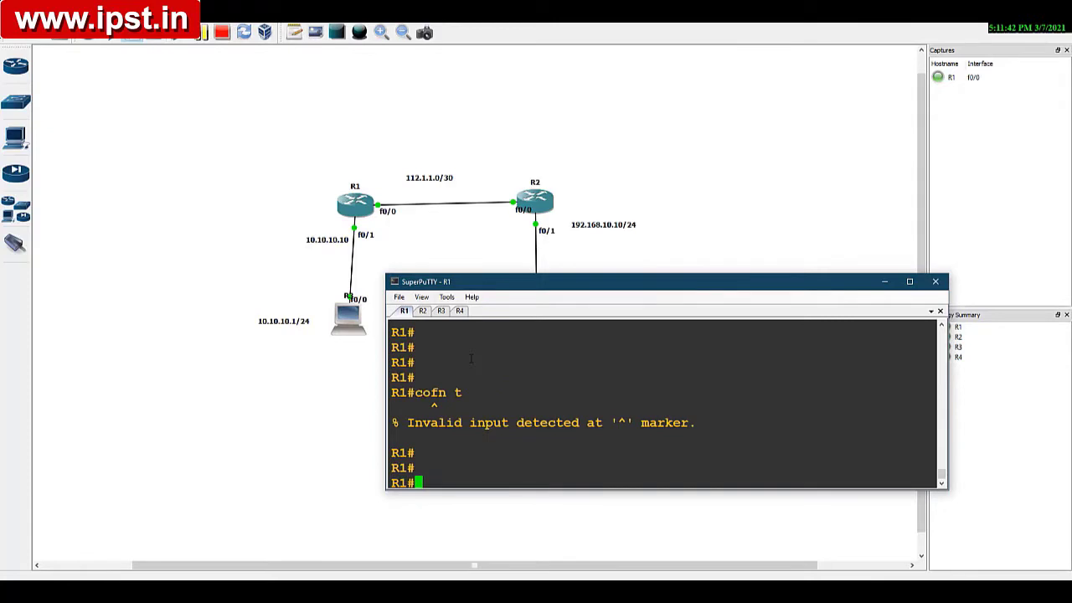
type("conf t")
key("Return")
key("Return")
Step: Configure R1's fa0/0 interface with IP address 112.1.1.1 and mask 255.255.255.252, and enable it
key("Return")
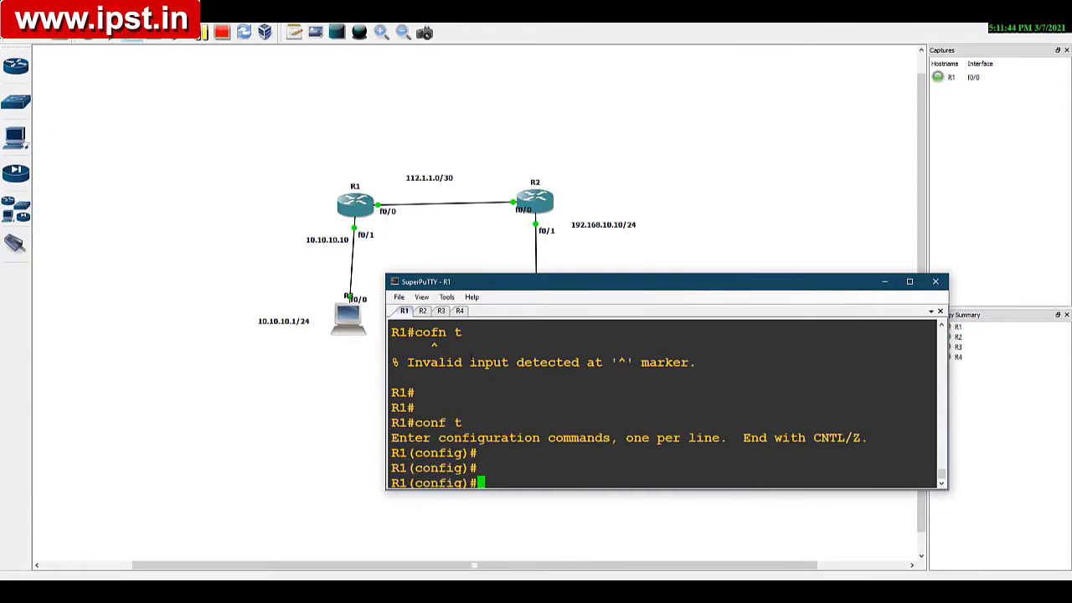
type("int fa0/0")
key("Return")
type("ip ")
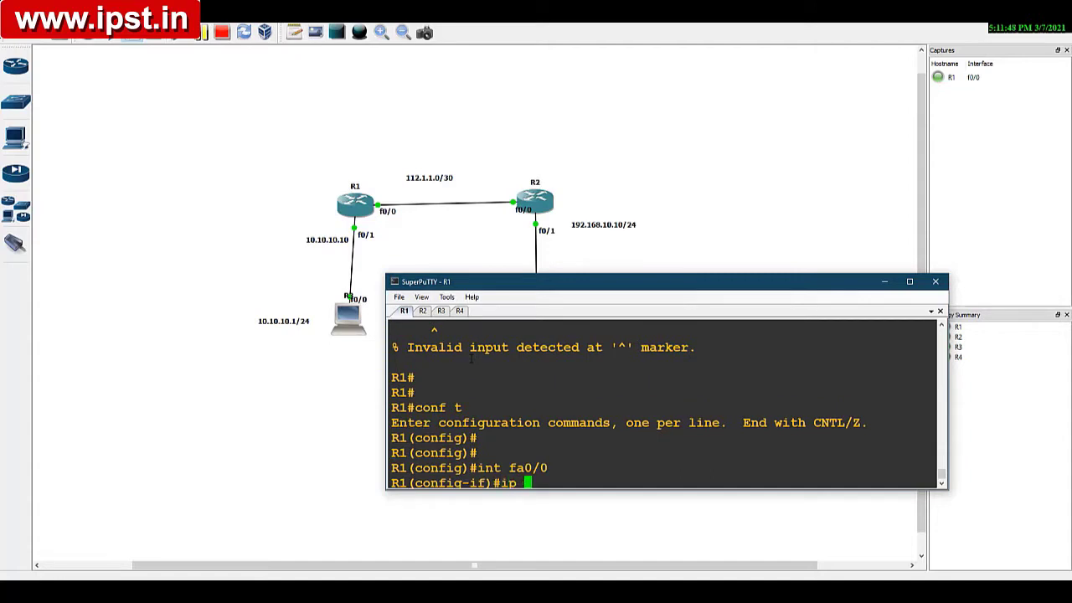
type("add 112.1.1.1 255")
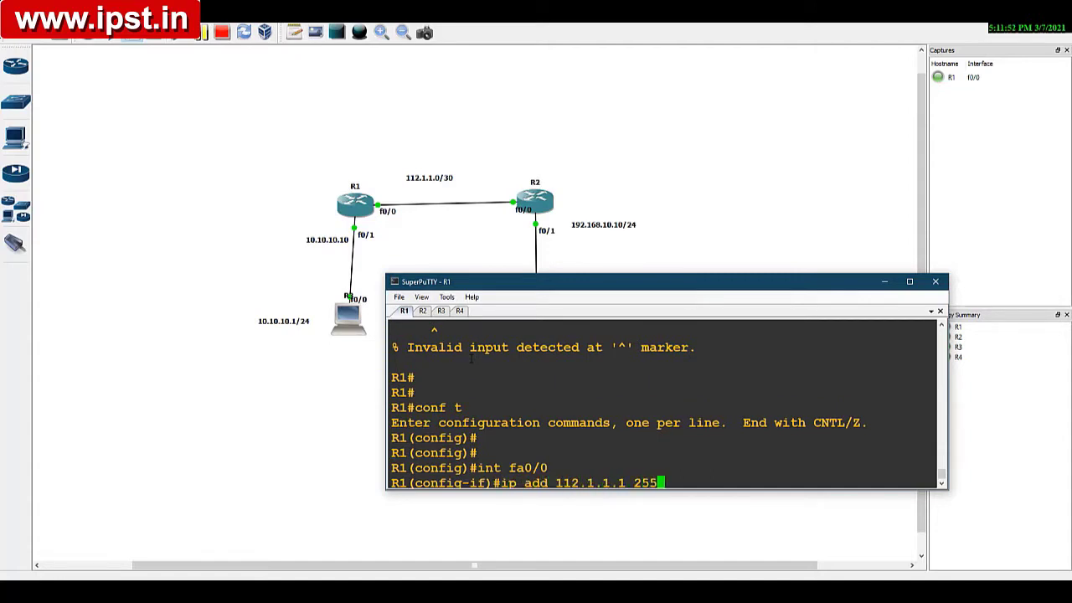
type(".255.255.252")
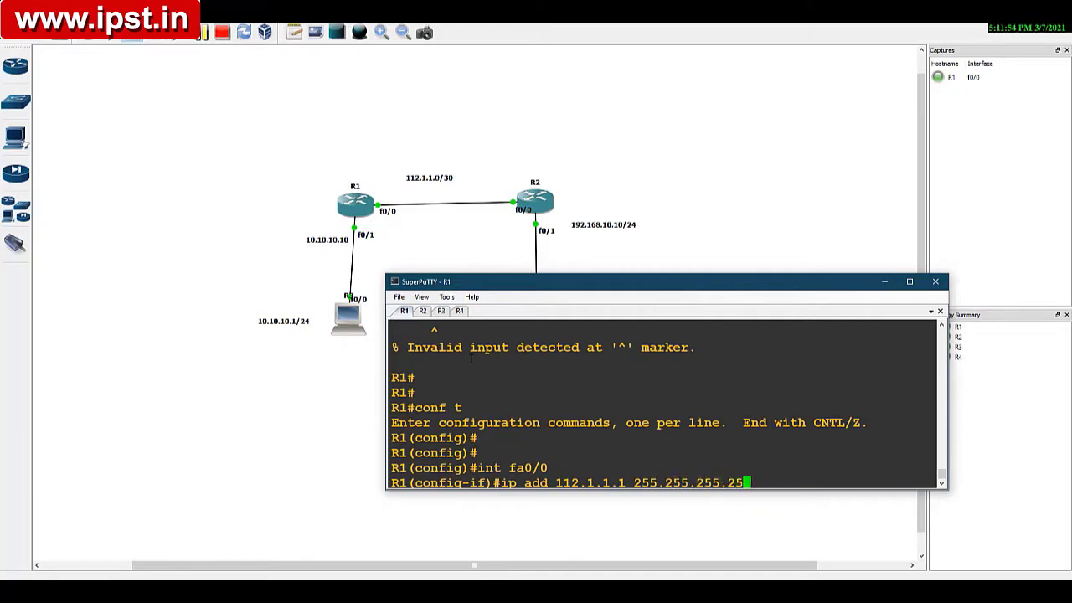
key("Return")
type("no shut")
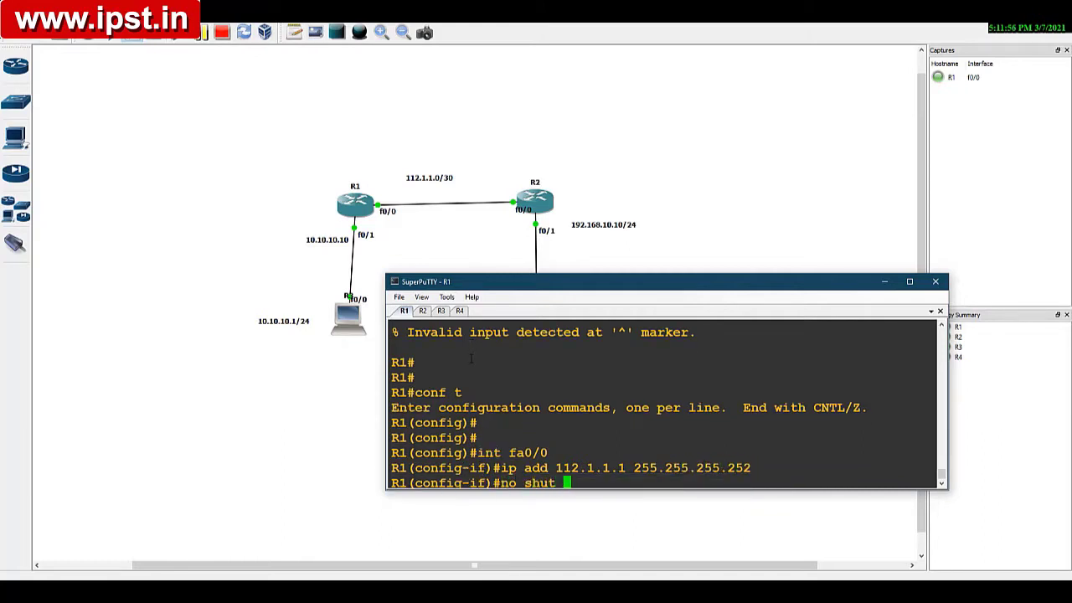
key("Return")
key("Return")
Step: Assign IP address 10.10.10.10 with mask 255.255.255.0 to R1's fa0/1 interface
type("int ")
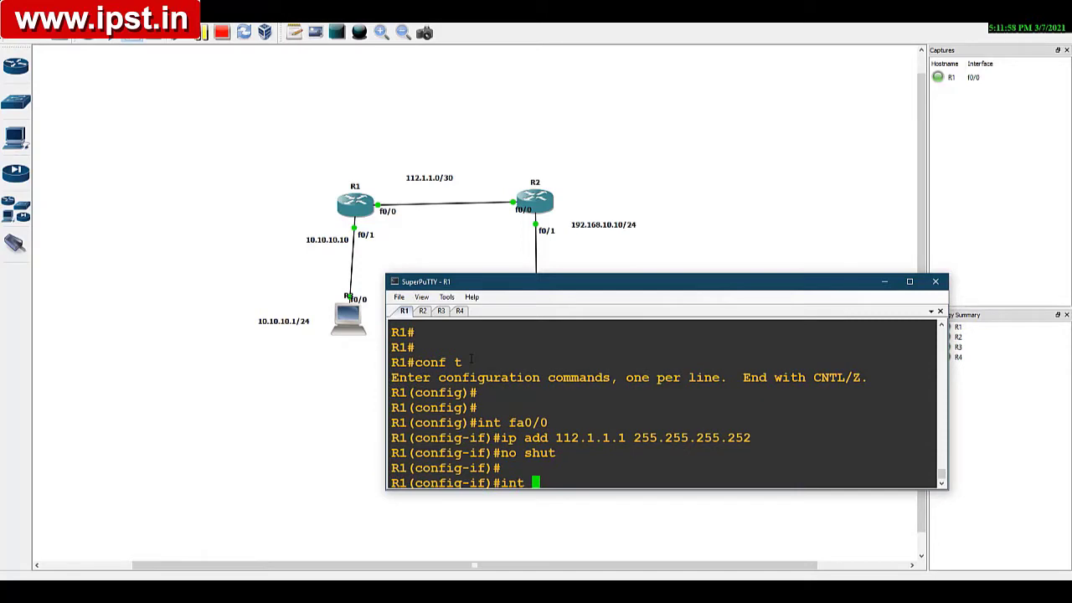
type("fa0/1")
key("Return")
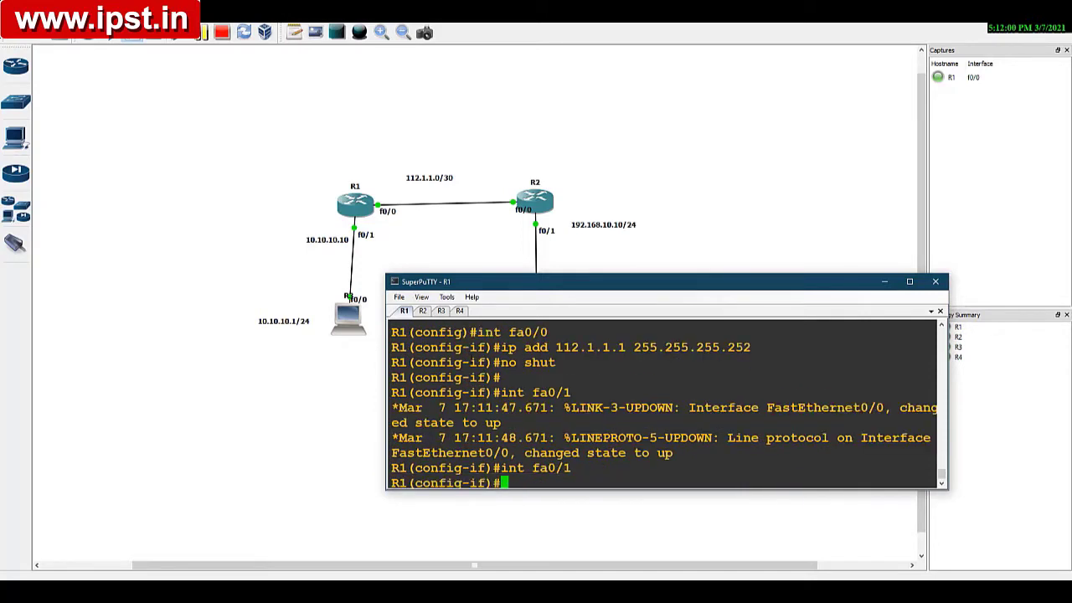
type("ip add")
type("10.10.10.10 ")
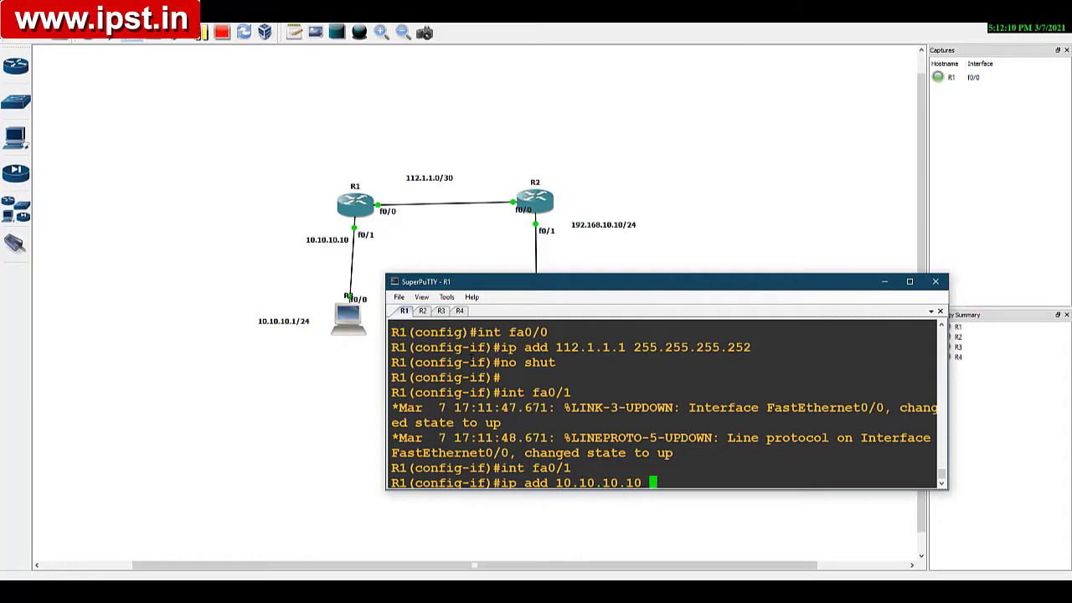
type("255.255.25")
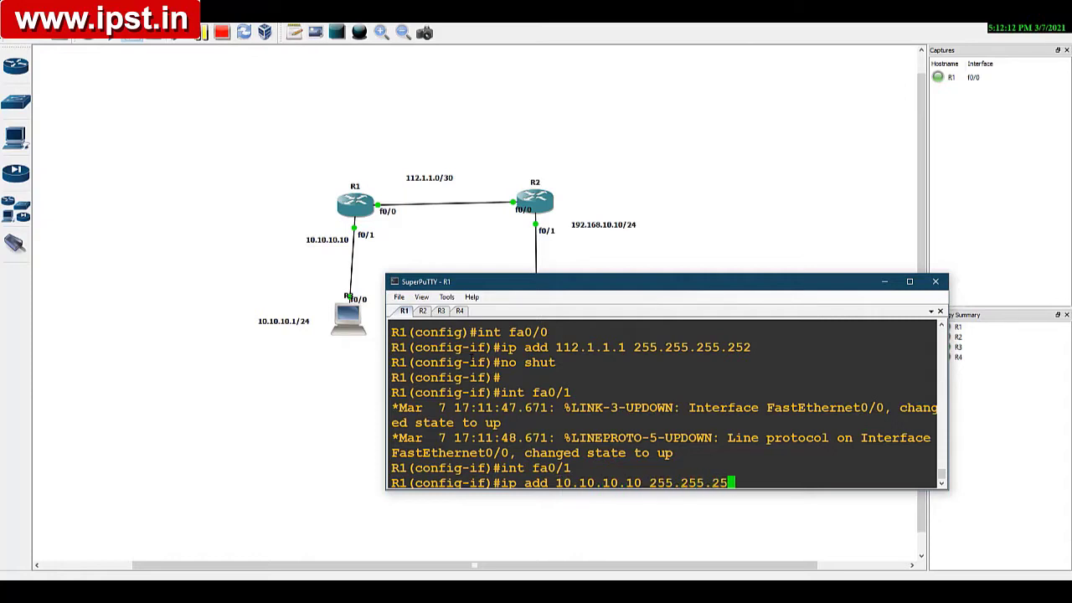
type("5.0")
key("Return")
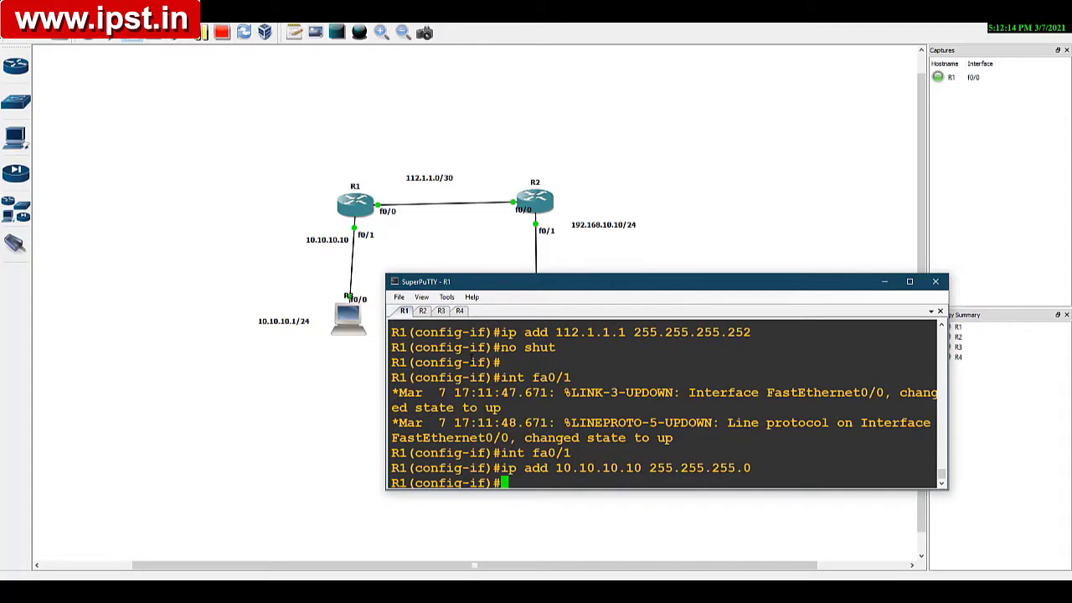
Step: Enable R1's fa0/1 interface and return to global configuration mode
type("no shut")
key("Return")
key("Return")
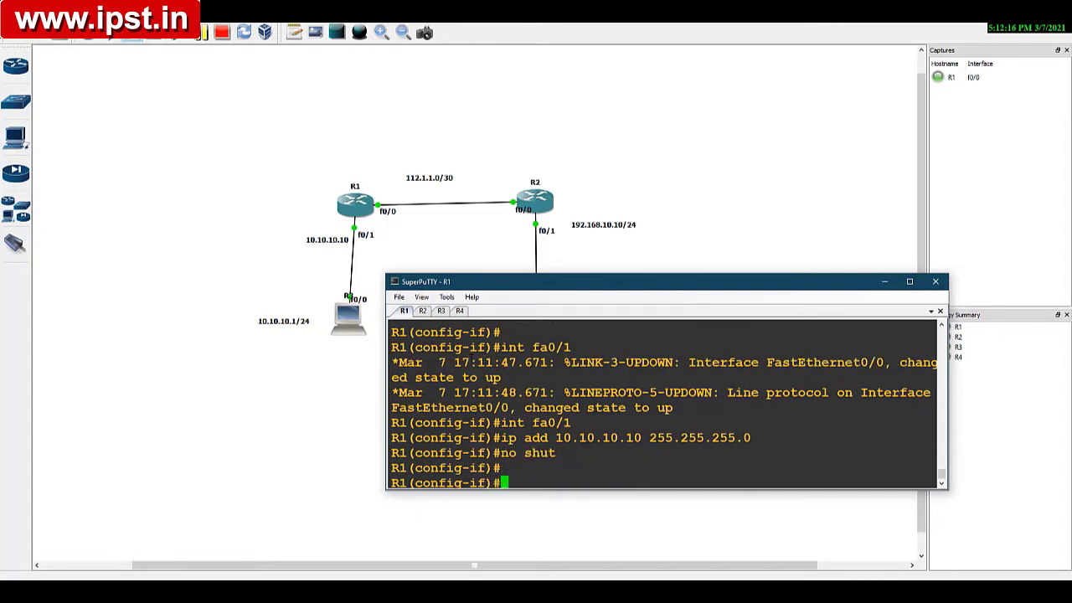
key("Return")
key("Return")
key("Return")
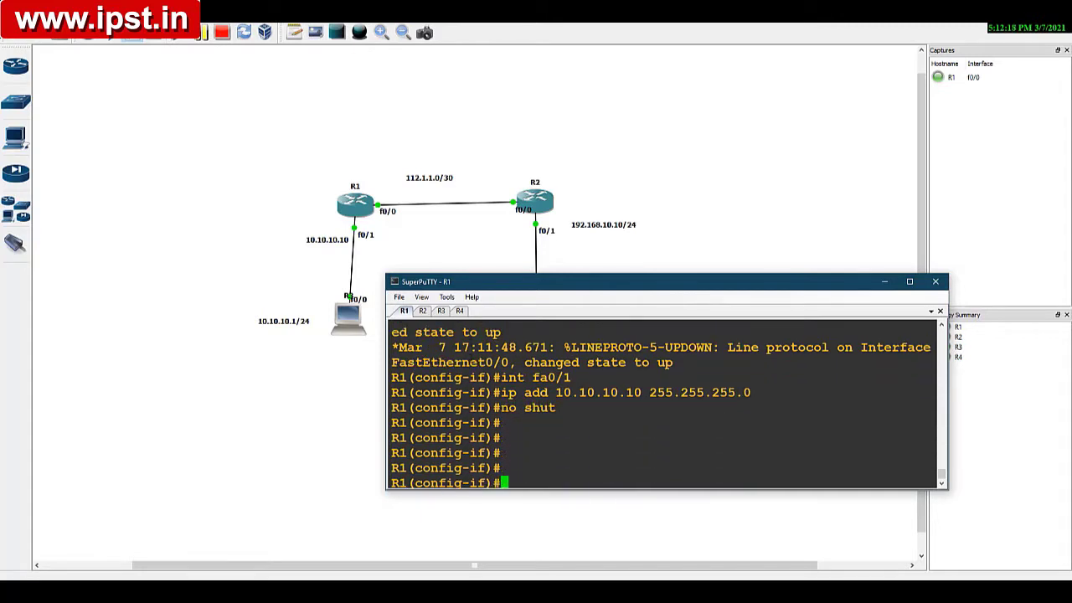
type("exit")
key("Return")
key("Return")
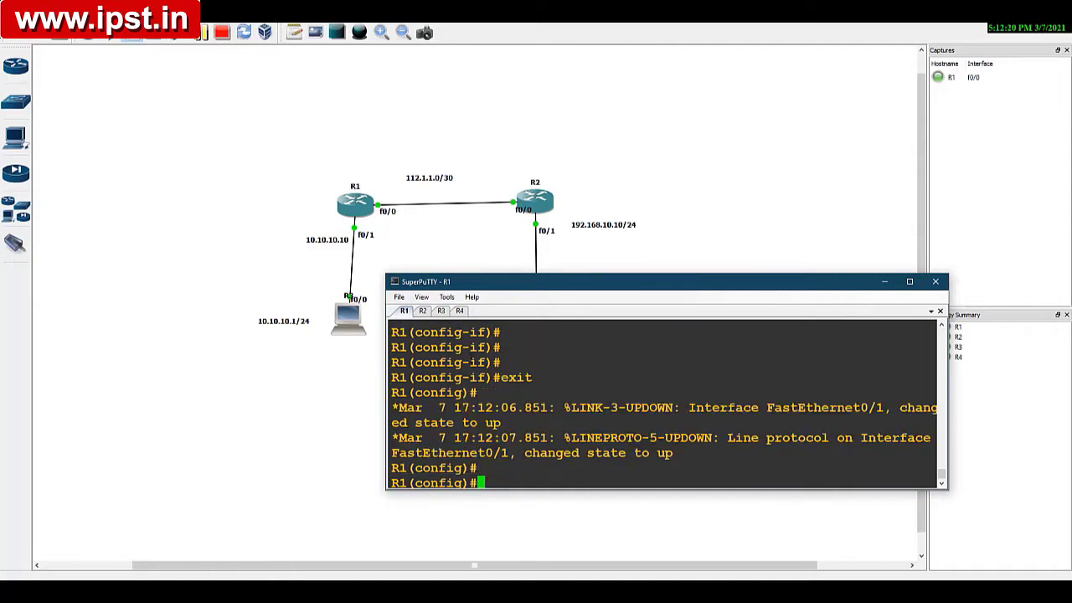
key("Return")
key("Return")
key("Return")
key("Return")
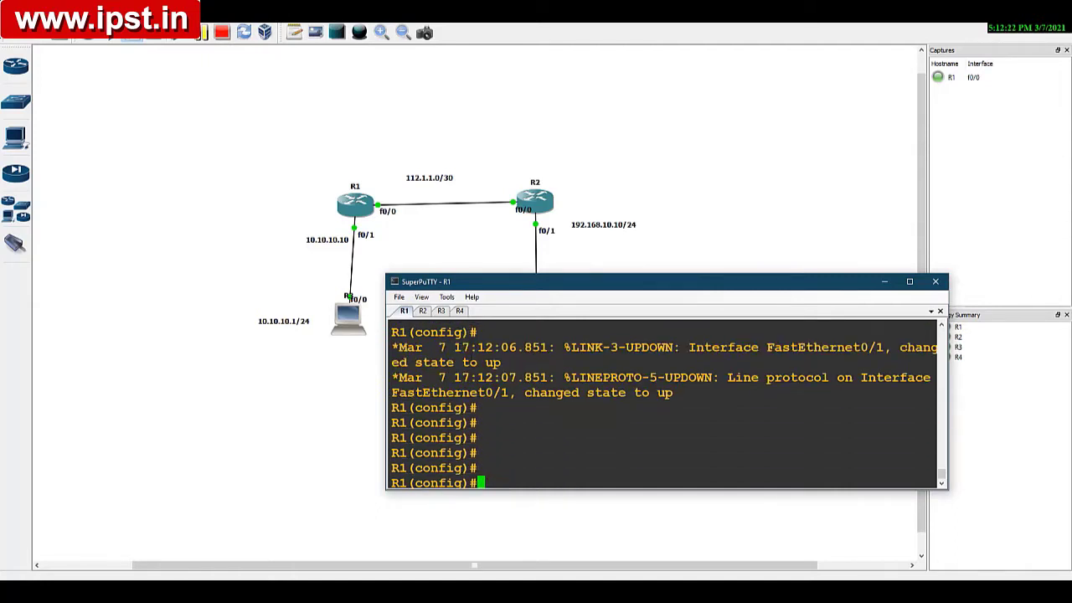
Step: Add a static route on R1 to network 192.168.10.0, mask 255.255.255.0, via next hop 112.1.1.2
type("ip route 192.")
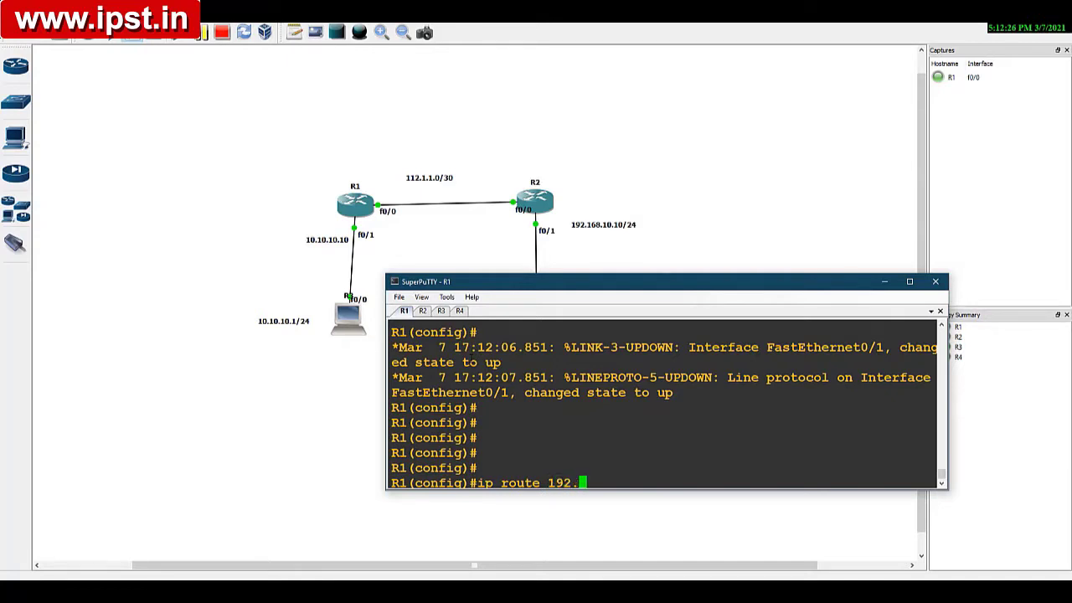
type("168.10.0 255.255.")
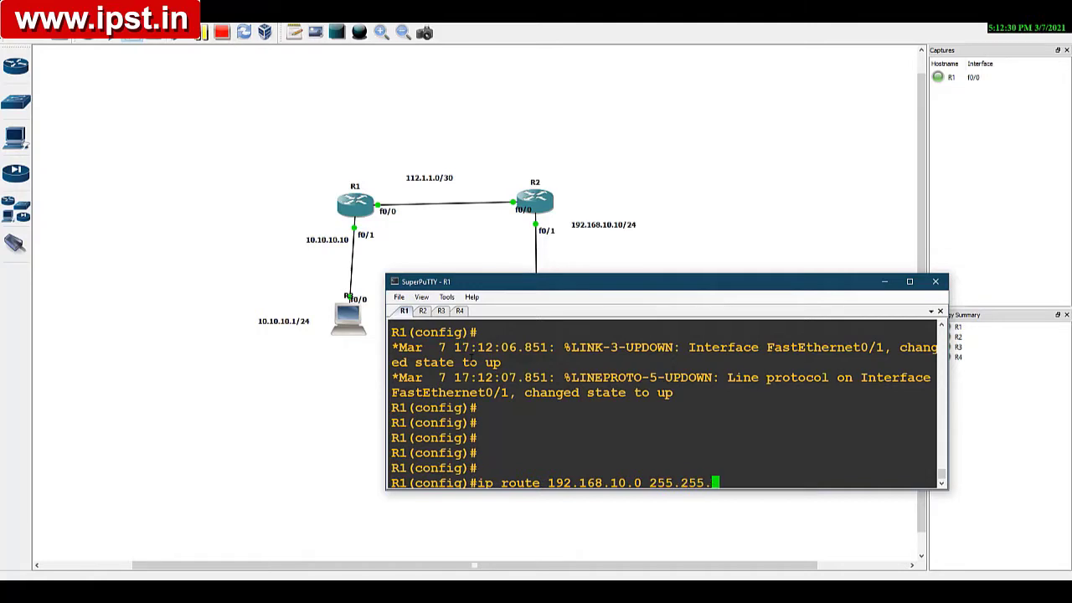
type("2")
key("BackSpace")
type("0 112.1.1.2")
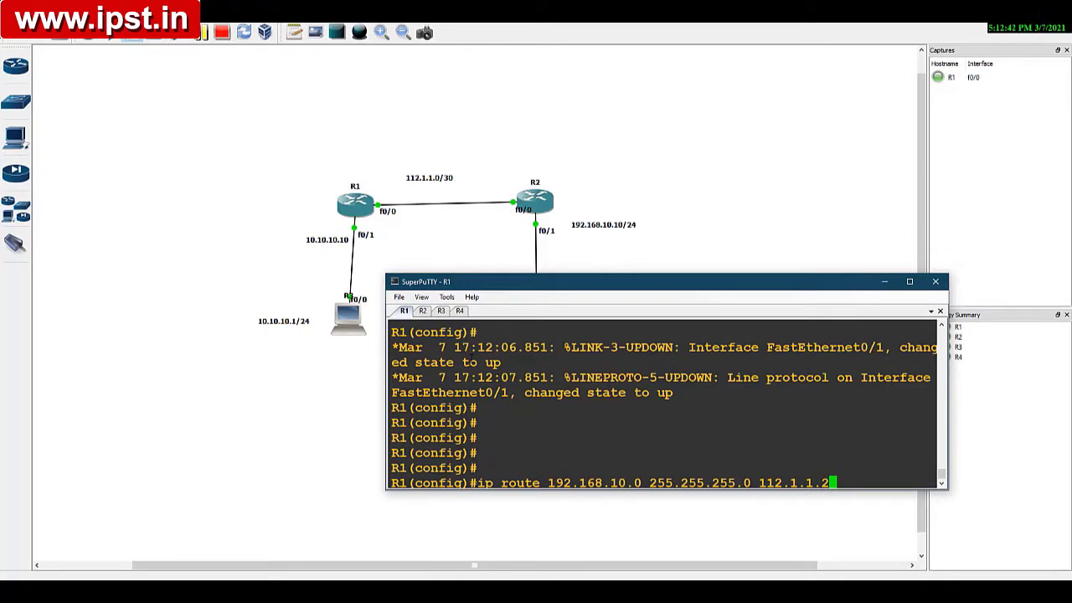
key("Return")
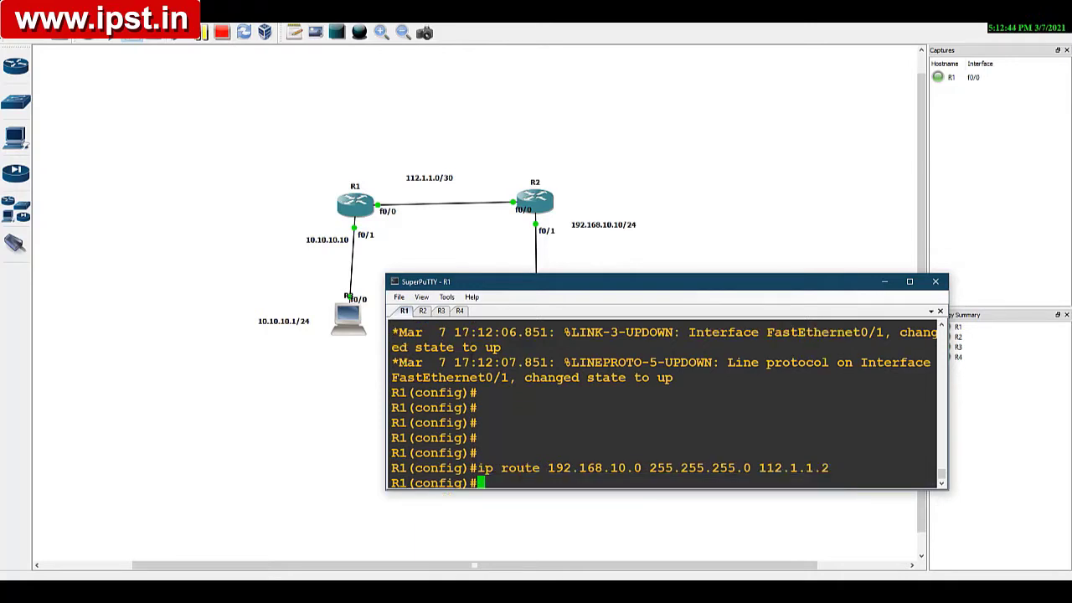
key("Return")
key("Return")
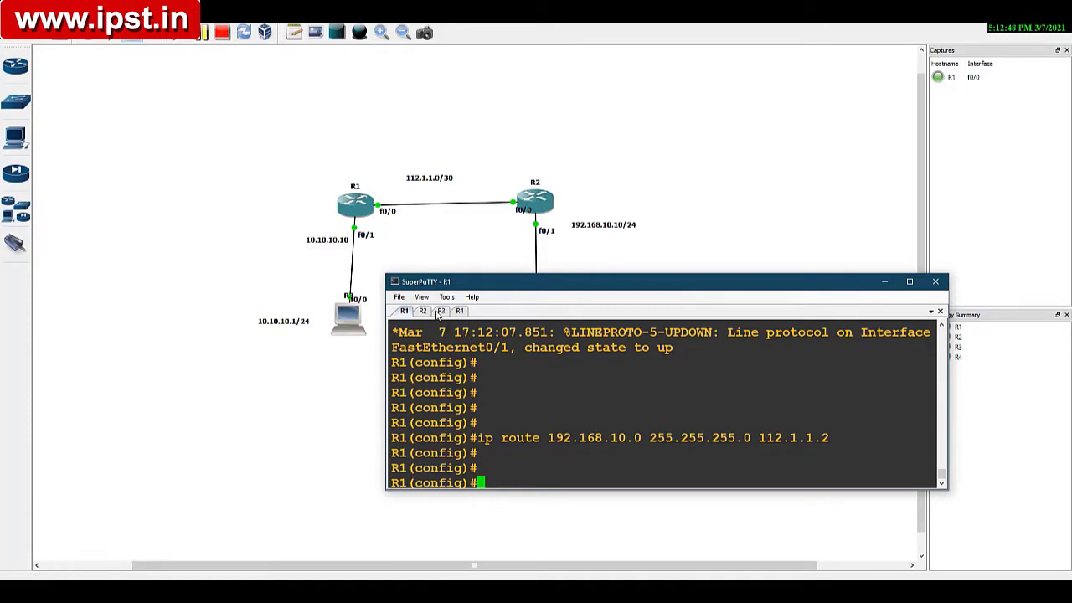
Step: Switch to the R2 console and enter global configuration mode
left_click(425, 311)
type("conf t")
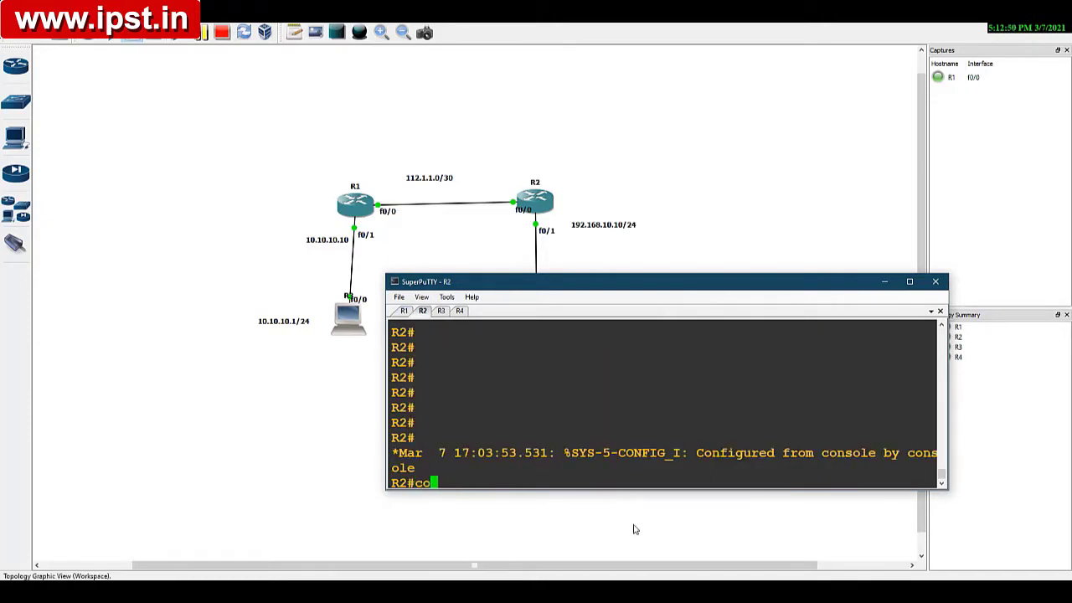
key("Return")
Step: Configure R2's fa0/0 interface with IP address 112.1.1.2 and mask 255.255.255.252, and enable it
key("Return")
type("in")
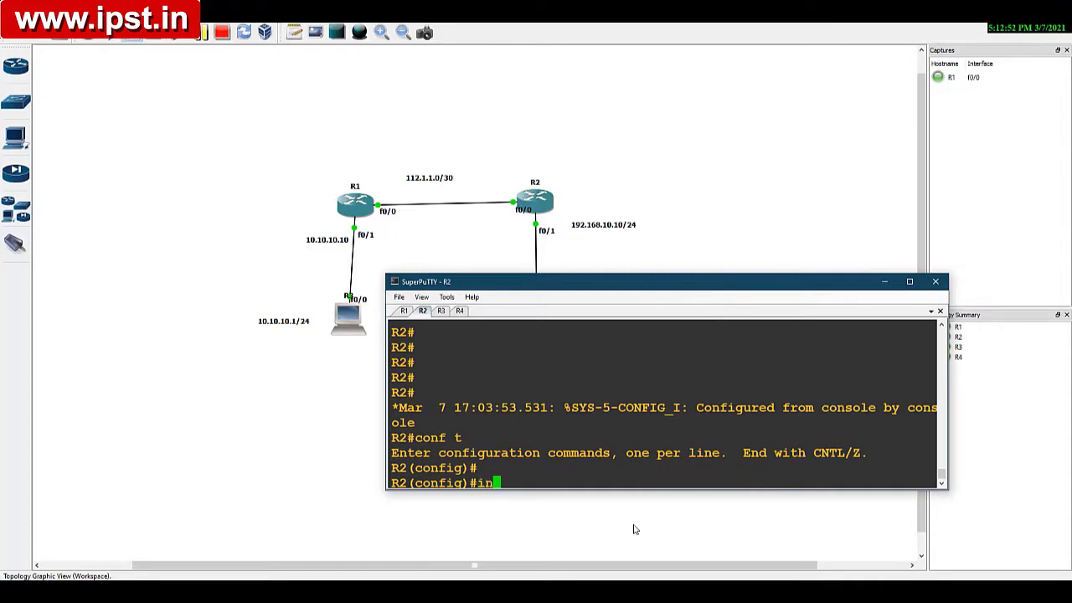
type("t fa0/0")
key("Return")
type("ip")
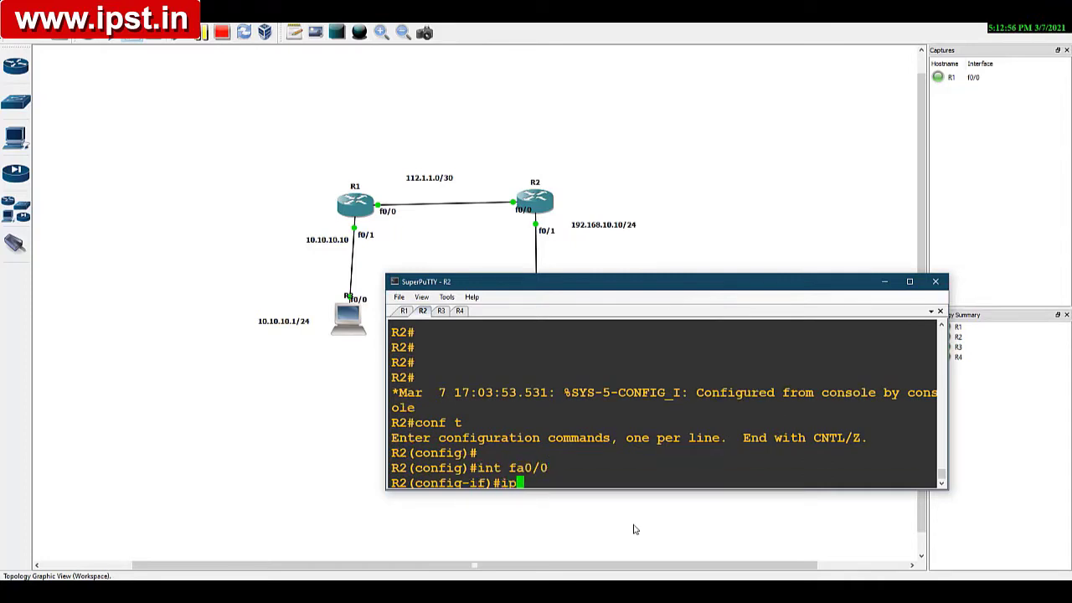
type(" add 112.1.1.2 255.")
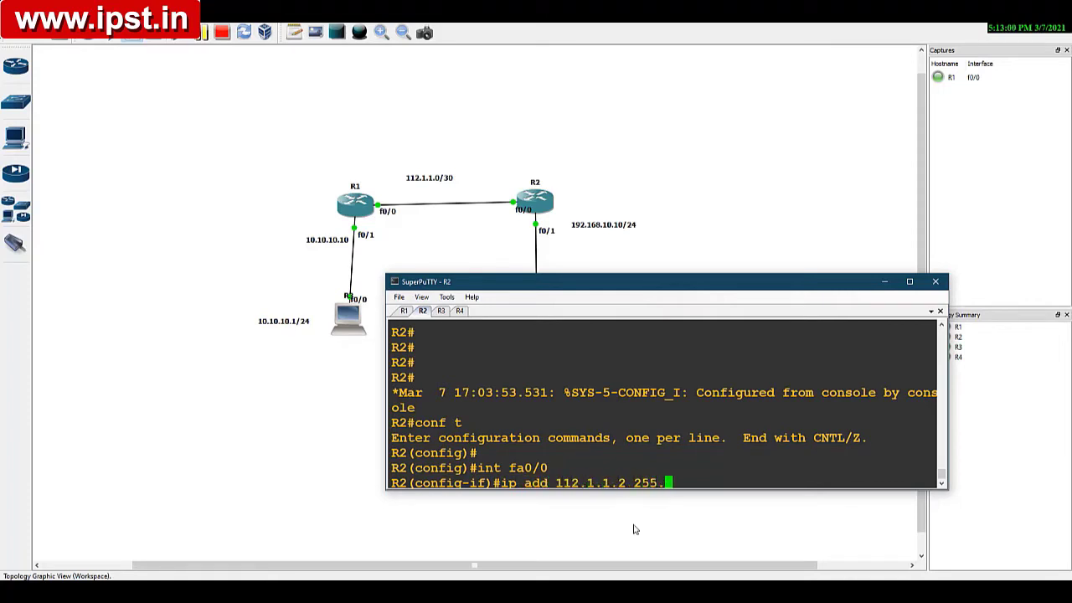
type("255.255.252")
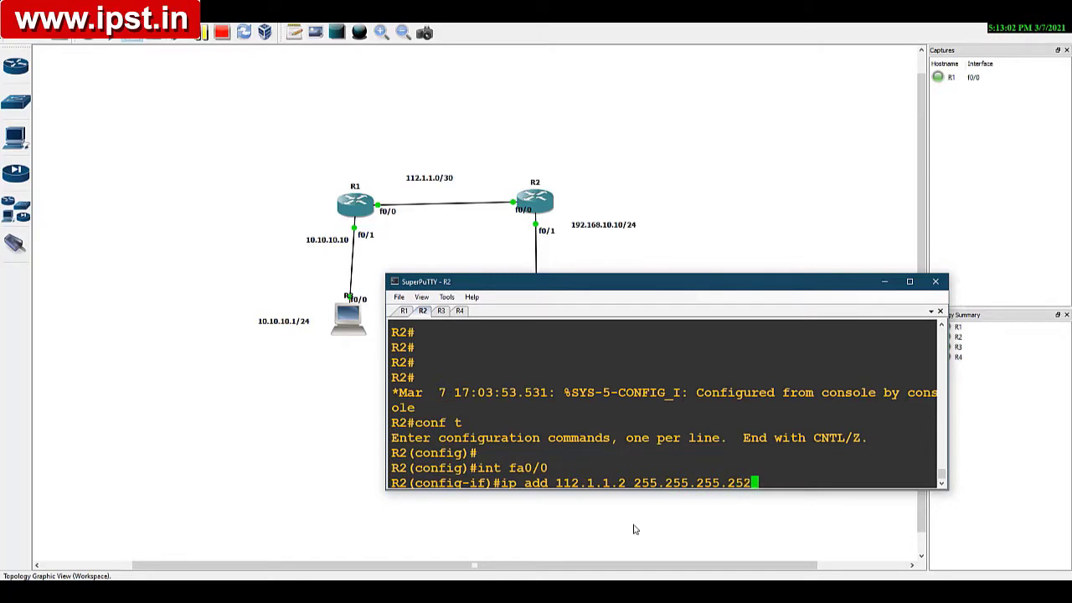
key("Return")
type("no shut")
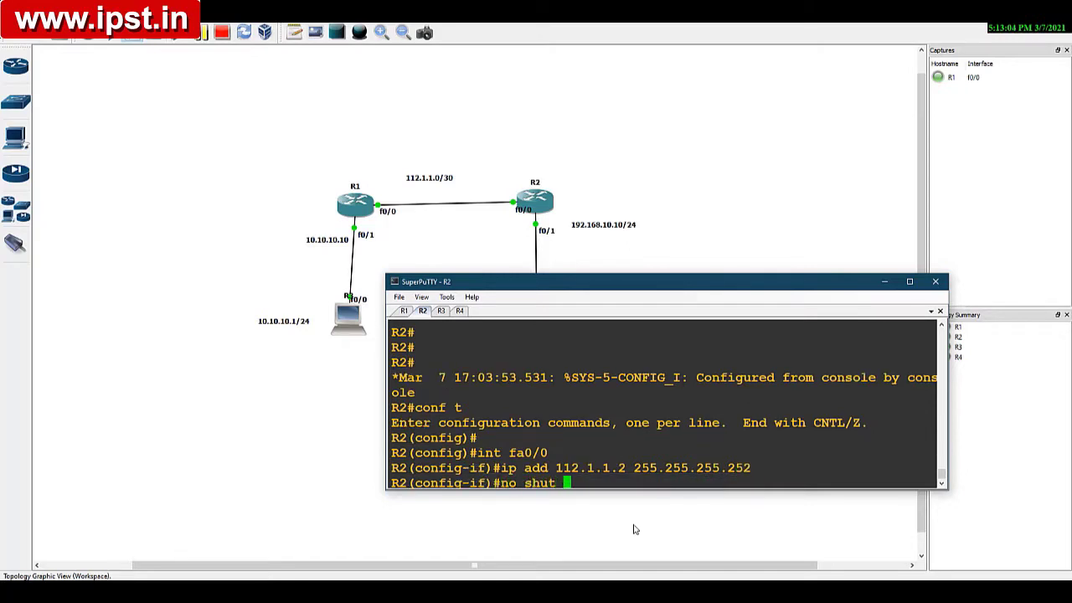
key("Return")
Step: Assign IP address 192.168.10.10 with mask 255.255.255.0 to R2's fa0/1 interface
type("int ")
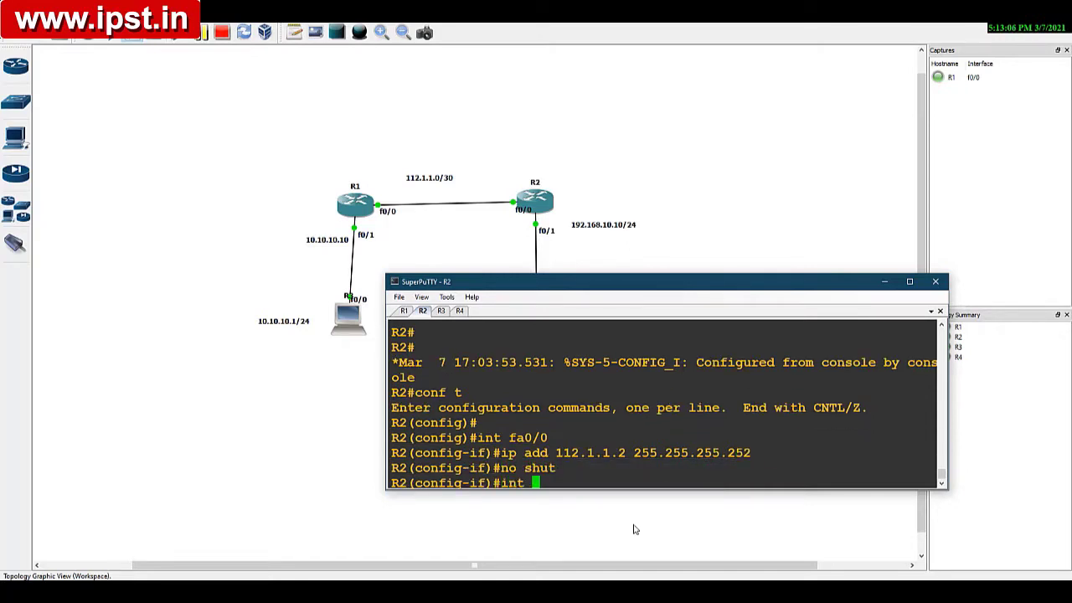
type("fa0/1")
key("Return")
type("ip add")
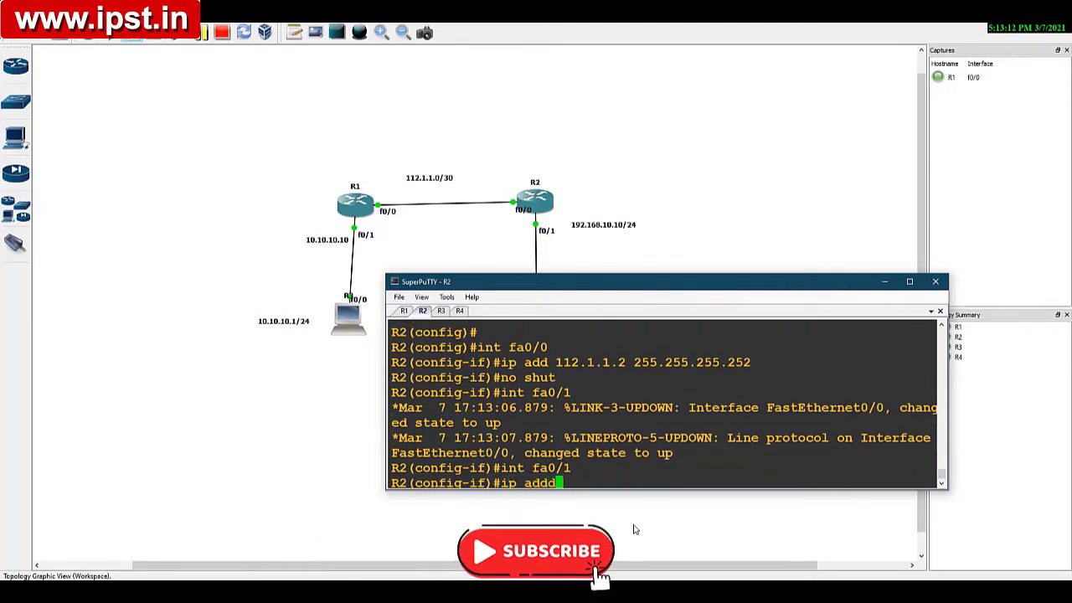
type(" 19")
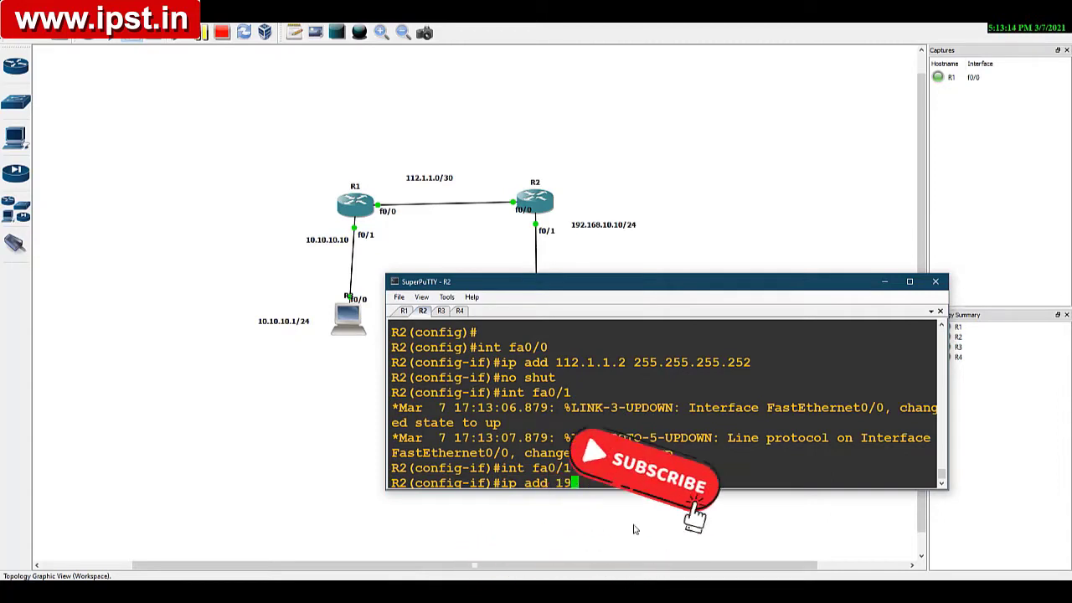
type("2.168.10.10 ")
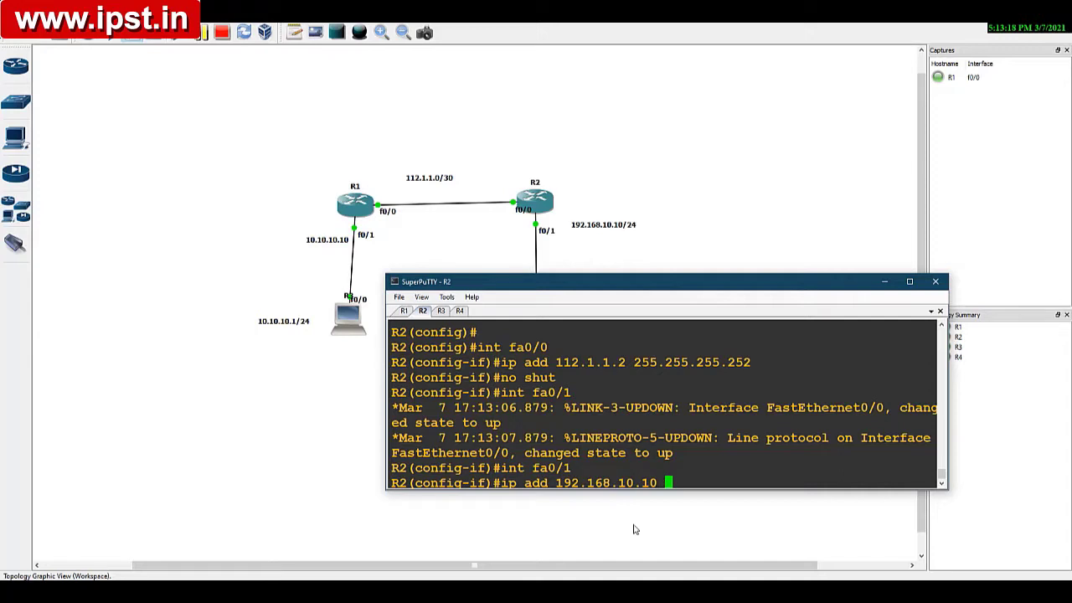
type("255.255.255.0")
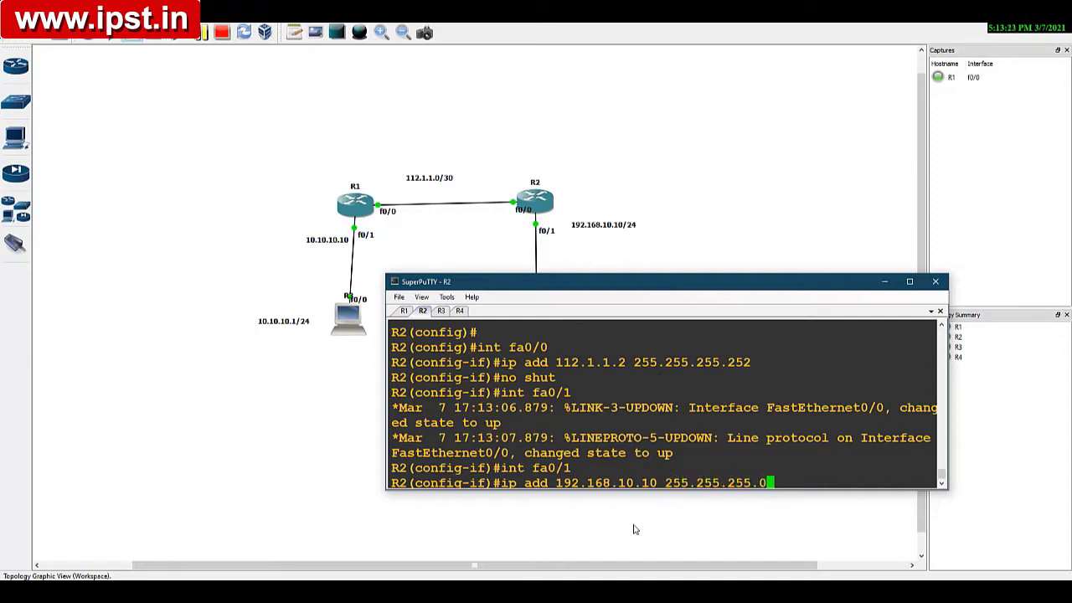
key("Return")
Step: Enable R2's fa0/1 interface and return to global configuration mode
type("no shut")
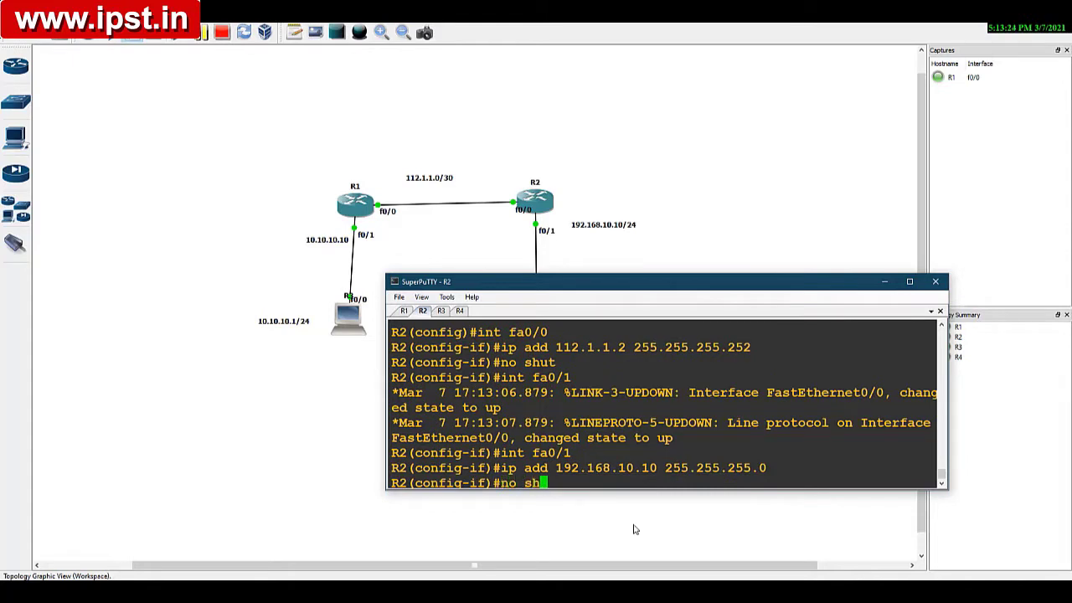
key("Return")
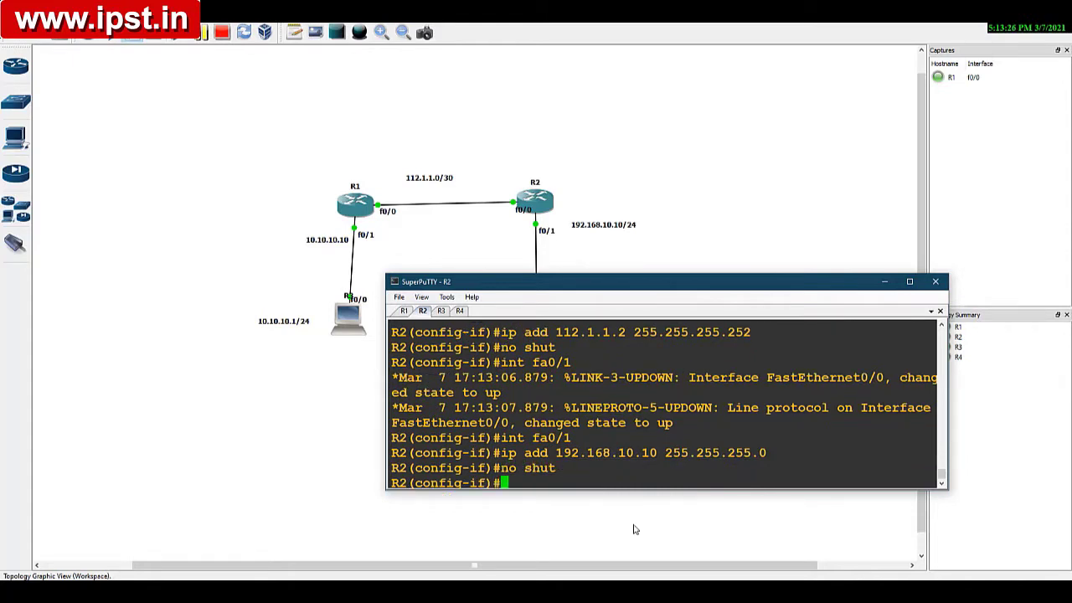
type("exit")
key("Return")
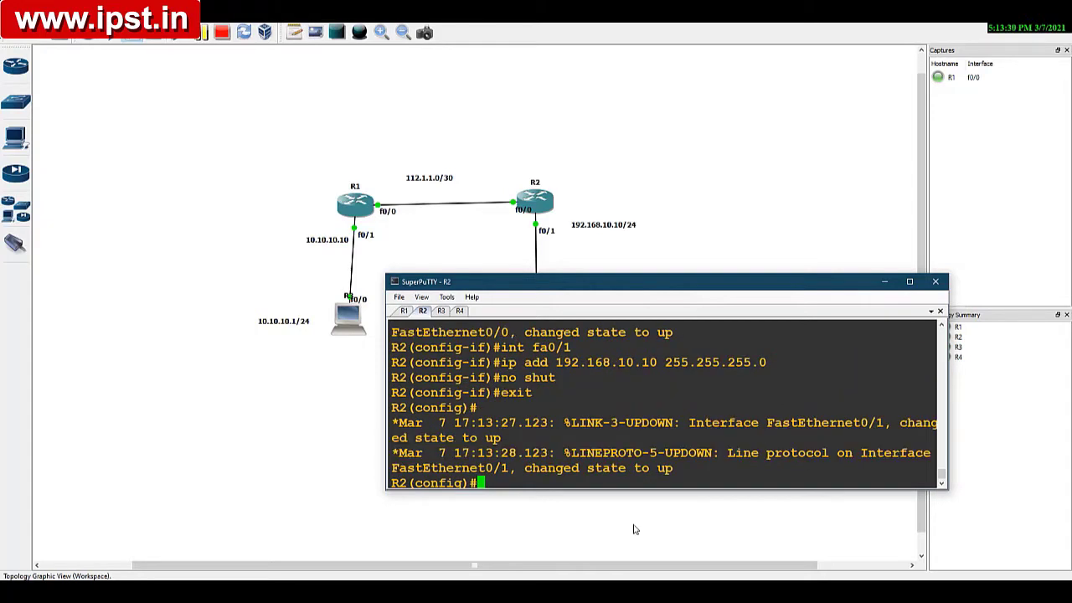
Step: Add a static route on R2 to network 10.10.10.0, mask 255.255.255.0, via next hop 112.1.1.1
type("ip route 10.10.10.0")
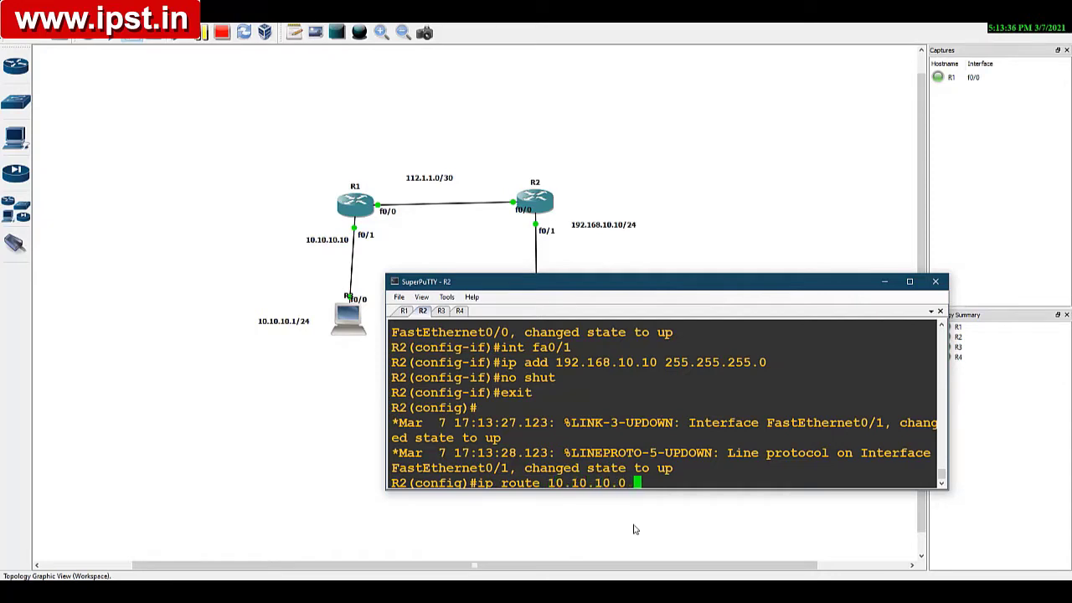
type(" 255.255.2")
type("55.255.0 ")
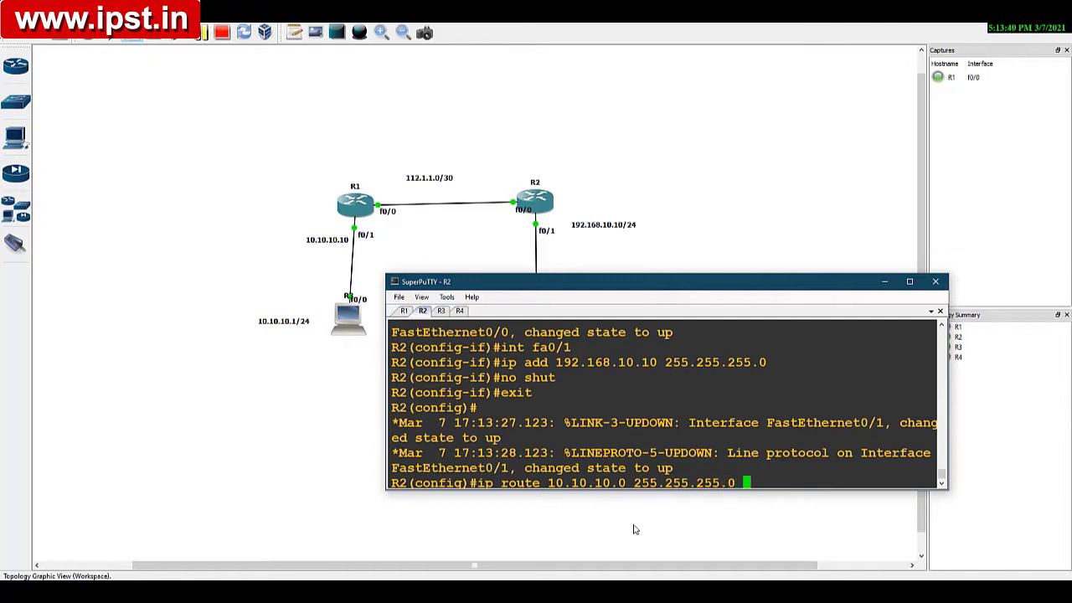
type("112.1.1.1")
key("Return")
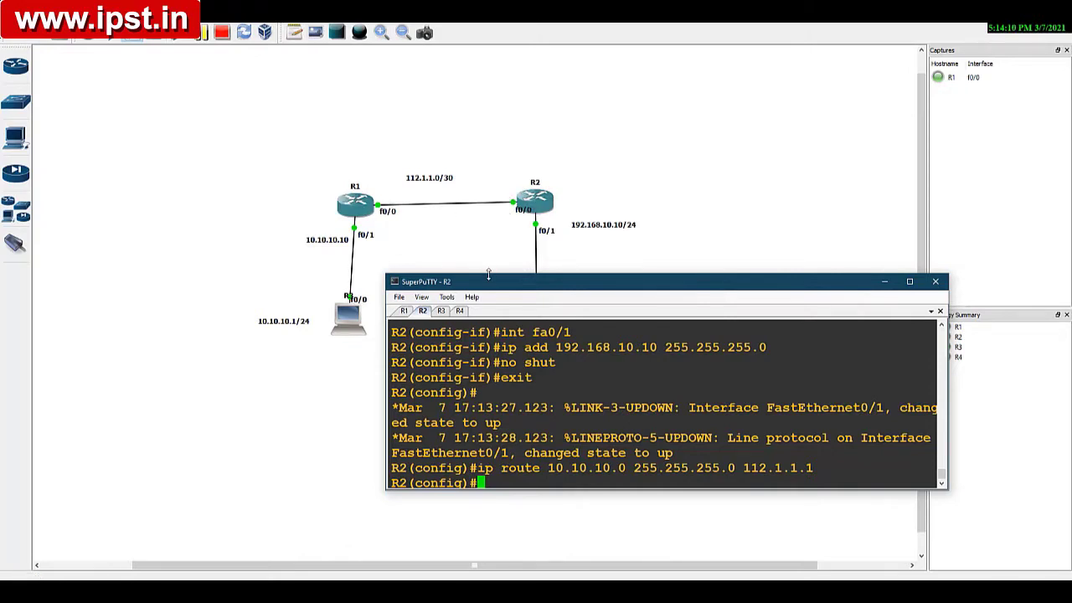
key("Return")
key("Return")
key("Return")
key("Return")
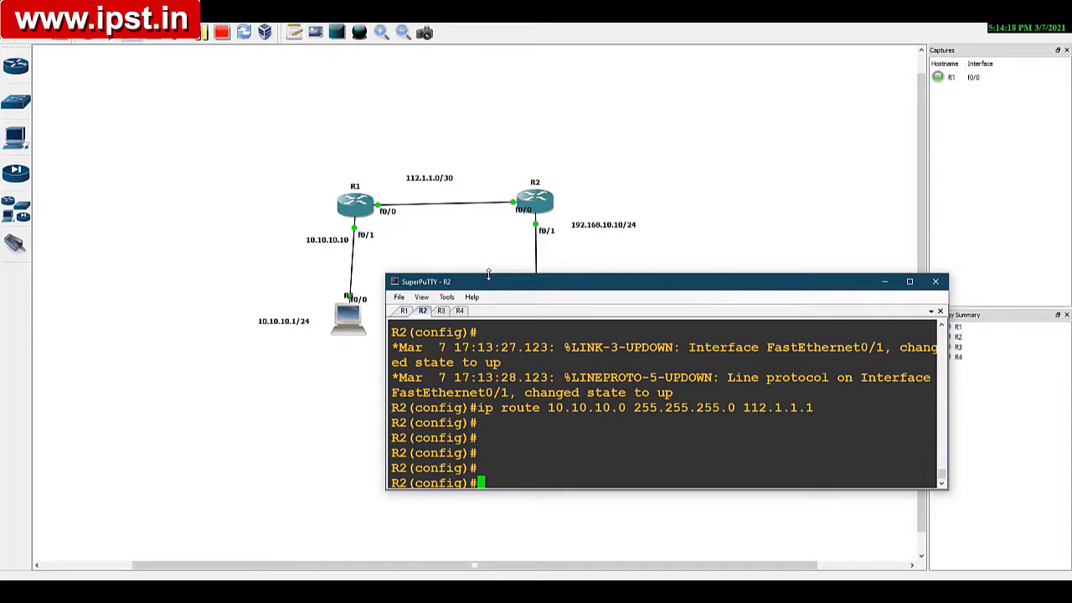
key("Return")
key("Return")
key("Return")
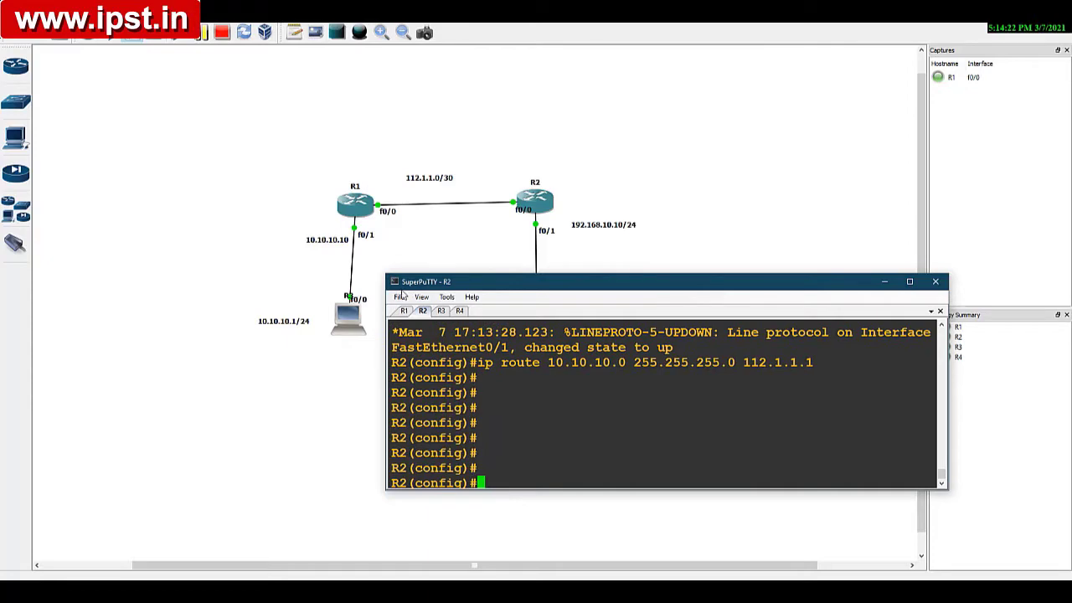
Step: Move the console window clear of the R4 host, switch to the R3 console and enter global configuration mode
left_click_drag(499, 288, 532, 76)
left_click(526, 256)
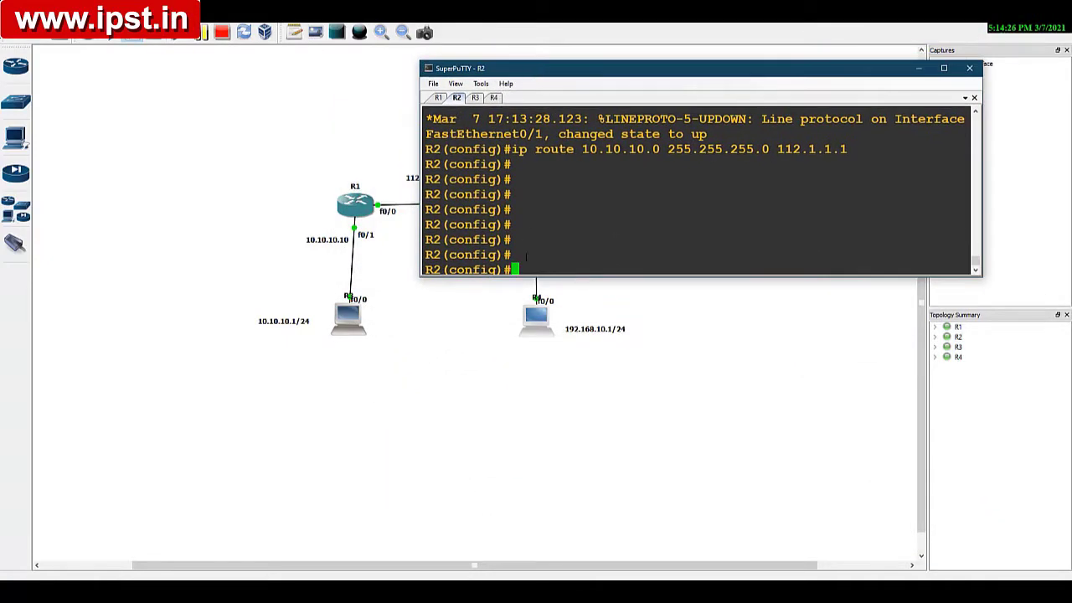
key("Return")
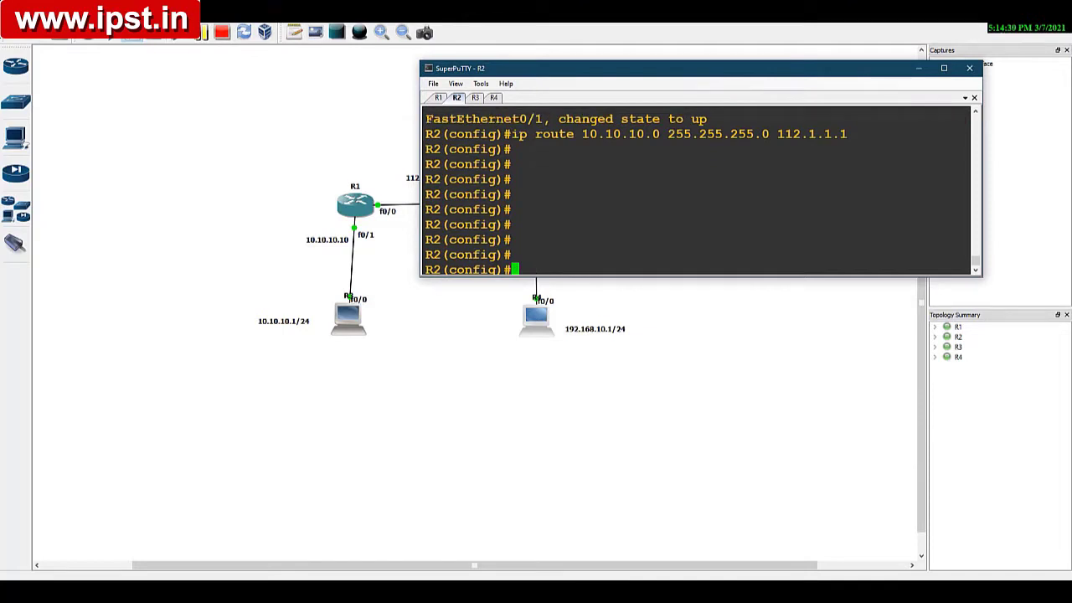
left_click(474, 98)
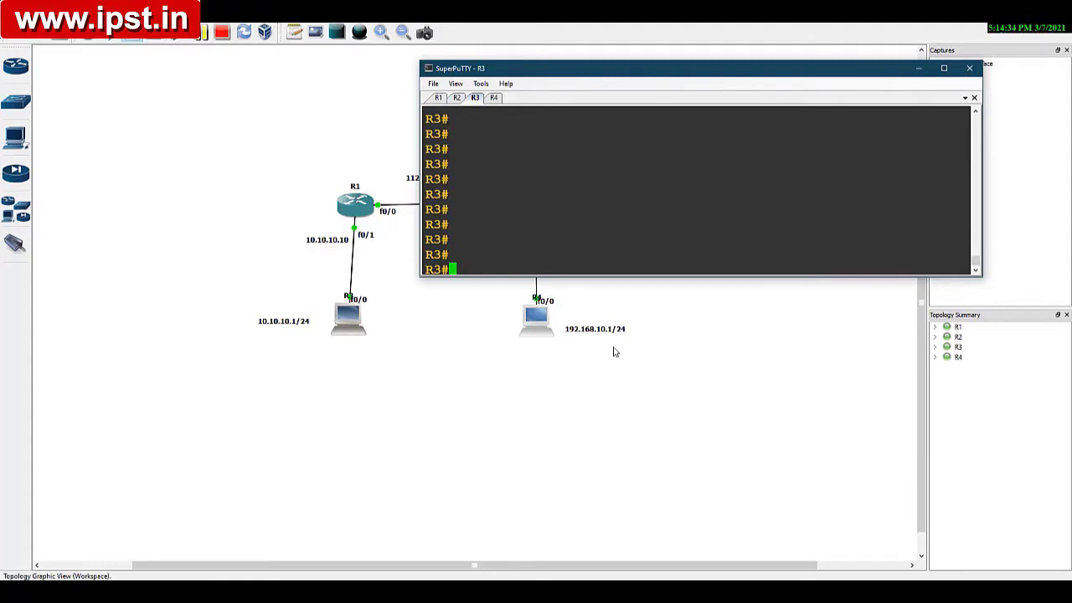
type("conf t")
key("Return")
key("Return")
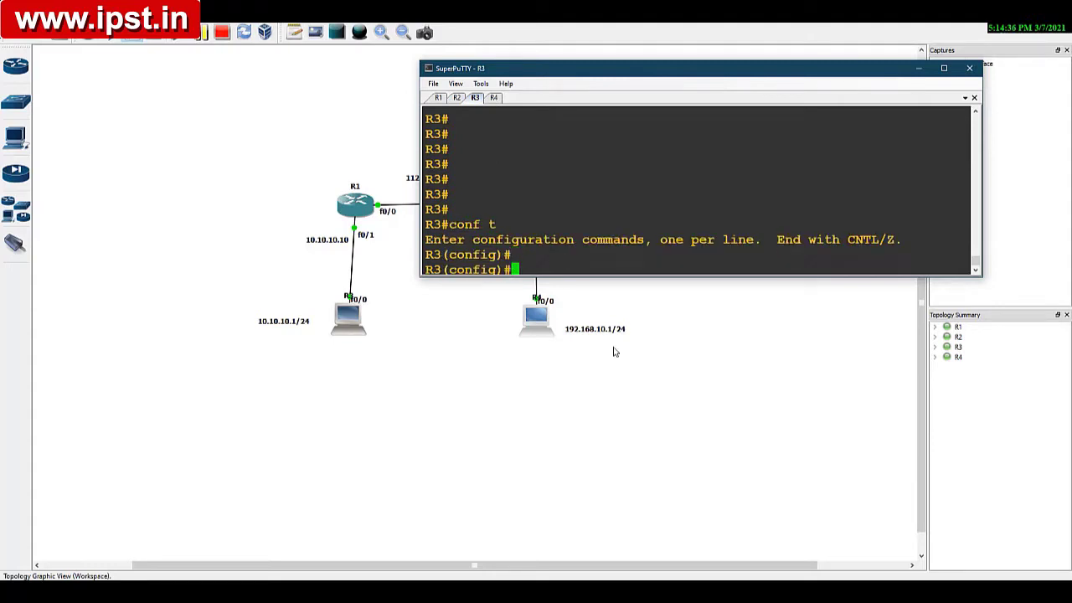
key("Return")
Step: Disable IP routing on R3 so that it acts as a host
type("no ip ")
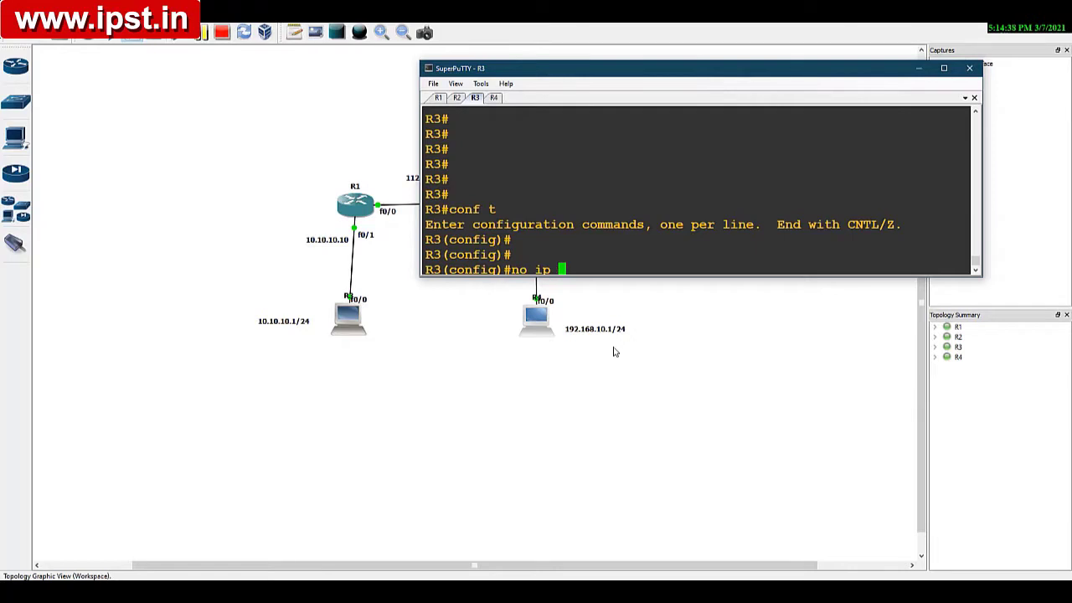
type("routing")
key("Return")
key("Return")
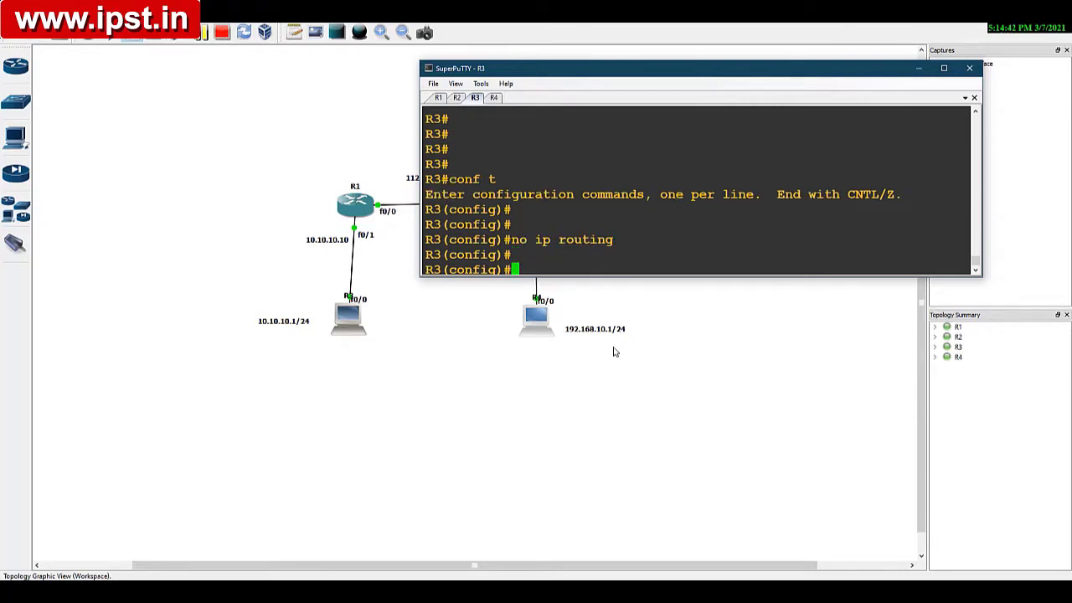
key("Return")
type("int ")
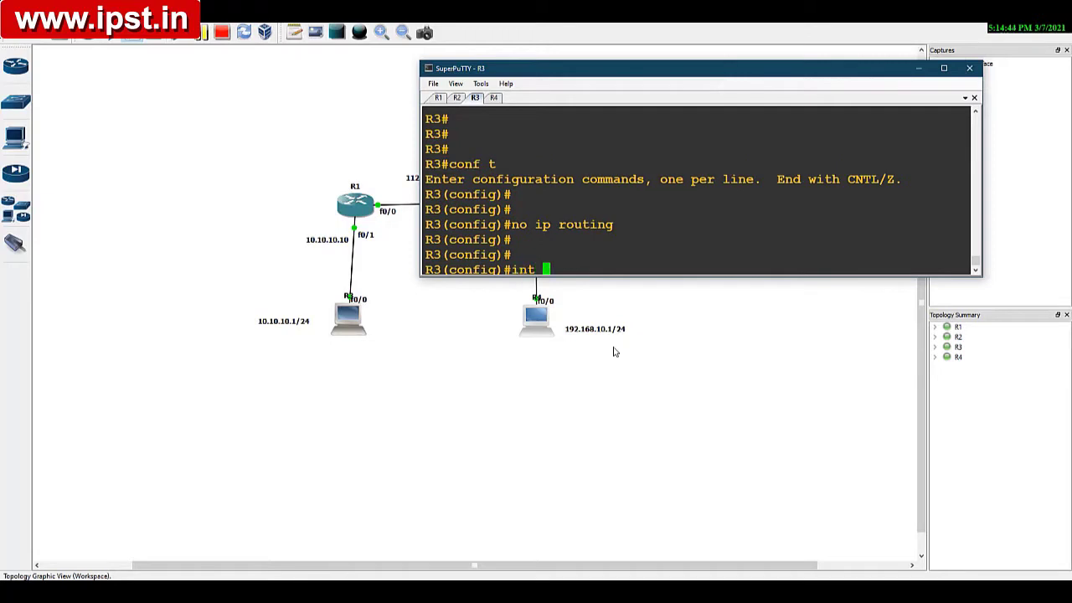
type("fa0/1")
key("Return")
type("ip add")
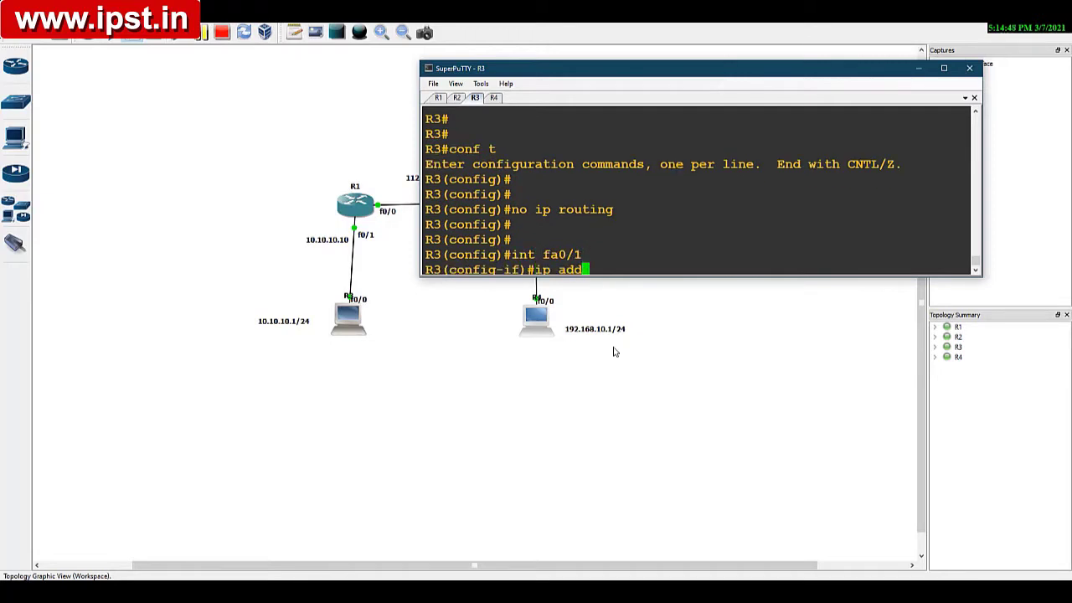
key("BackSpace")
key("BackSpace")
key("BackSpace")
key("BackSpace")
key("BackSpace")
key("BackSpace")
key("BackSpace")
key("Up")
key("Up")
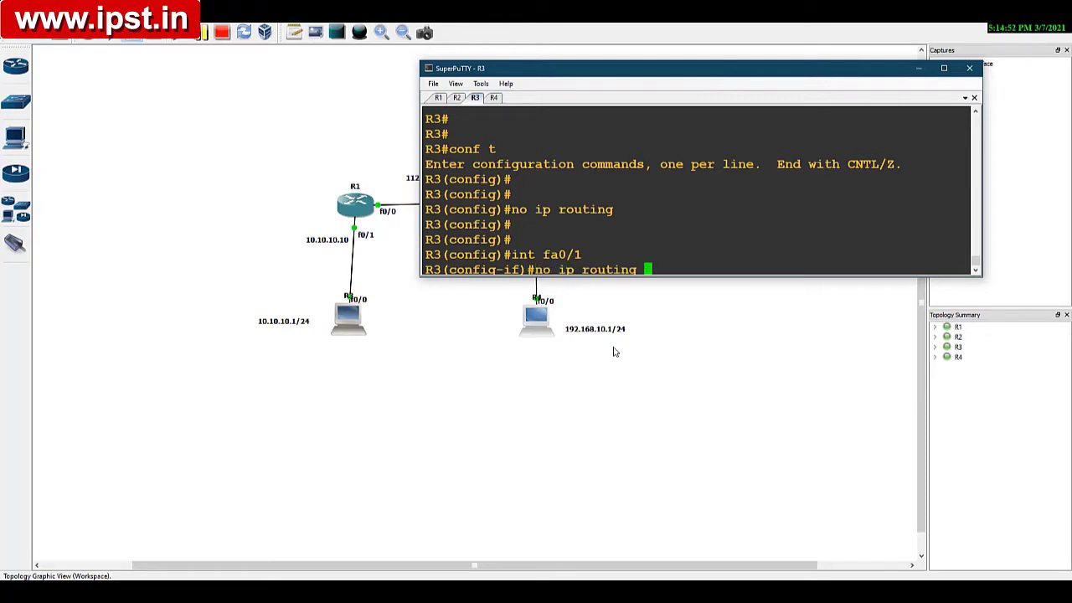
key("Down")
key("Down")
Step: Assign IP address 10.10.10.1 with mask 255.255.255.0 to R3's fa0/0 interface
key("Up")
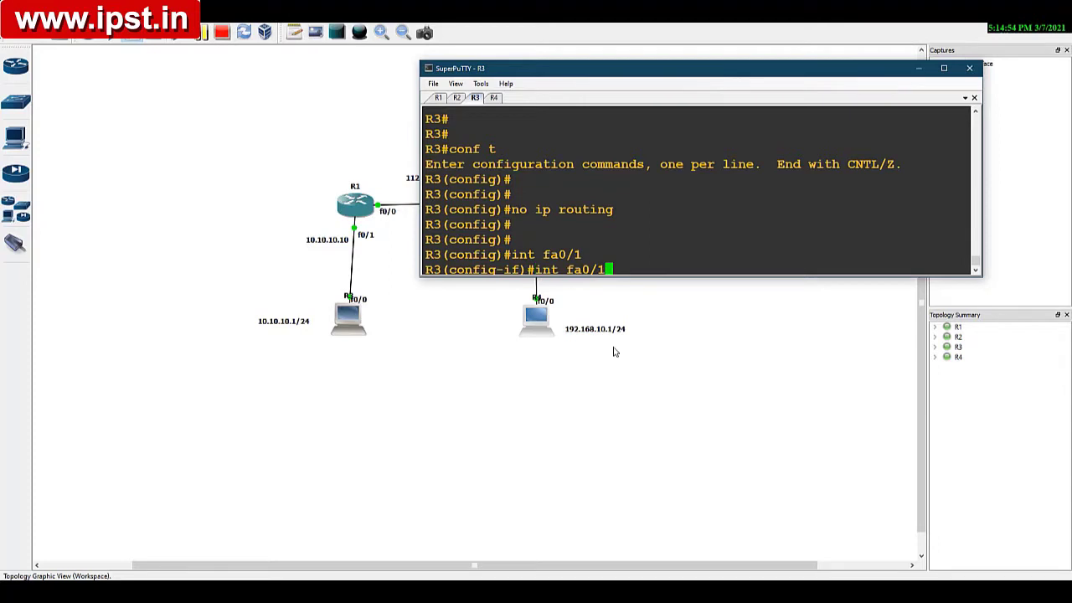
key("BackSpace")
type("0")
key("Return")
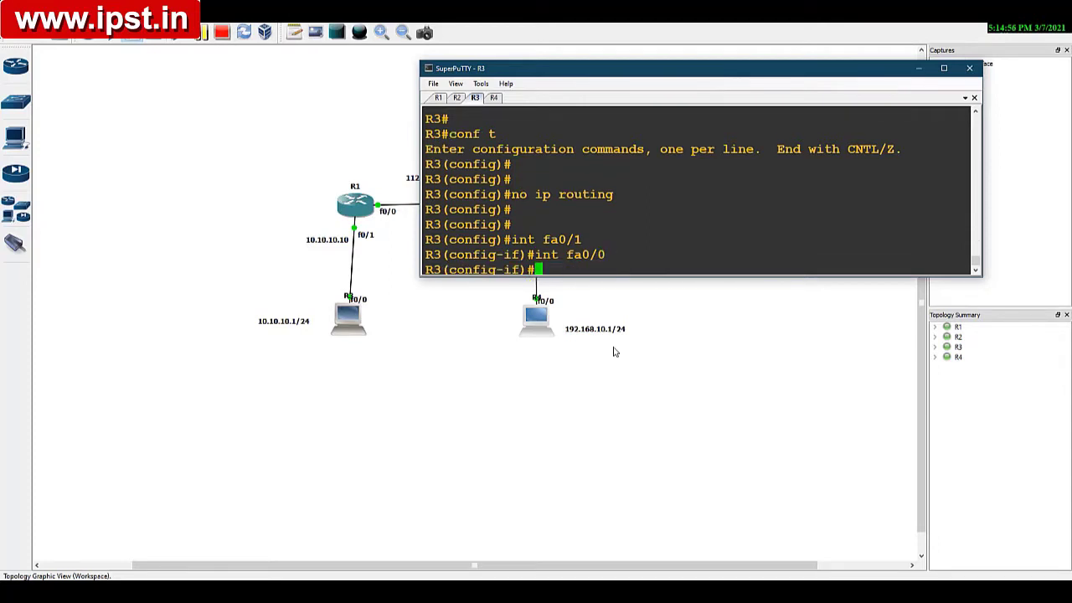
type("ip add 10.10.")
key("Return")
type("1")
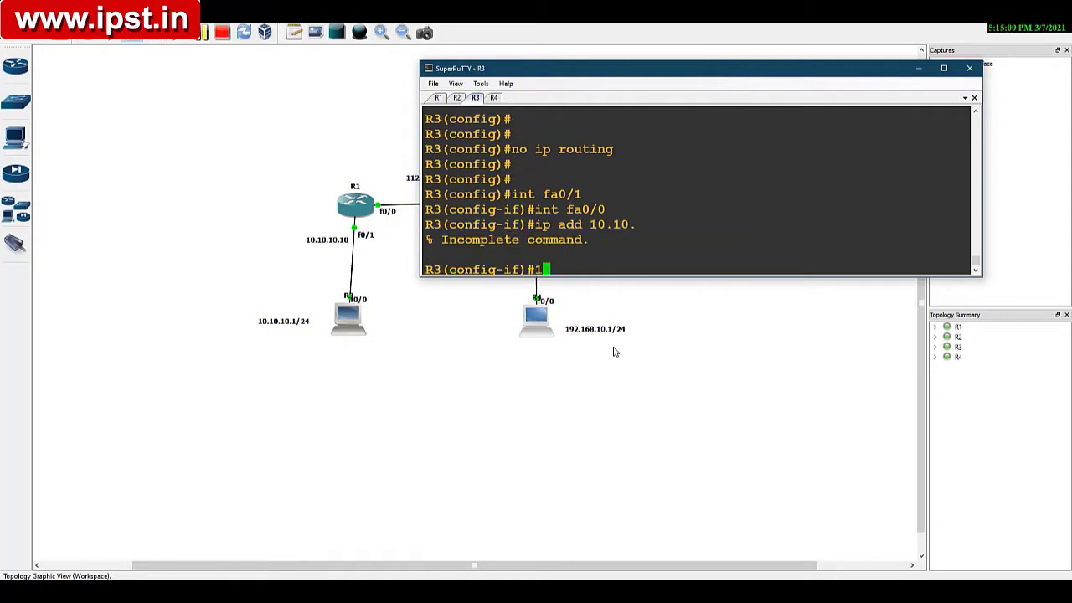
key("BackSpace")
key("Up")
type("10.1")
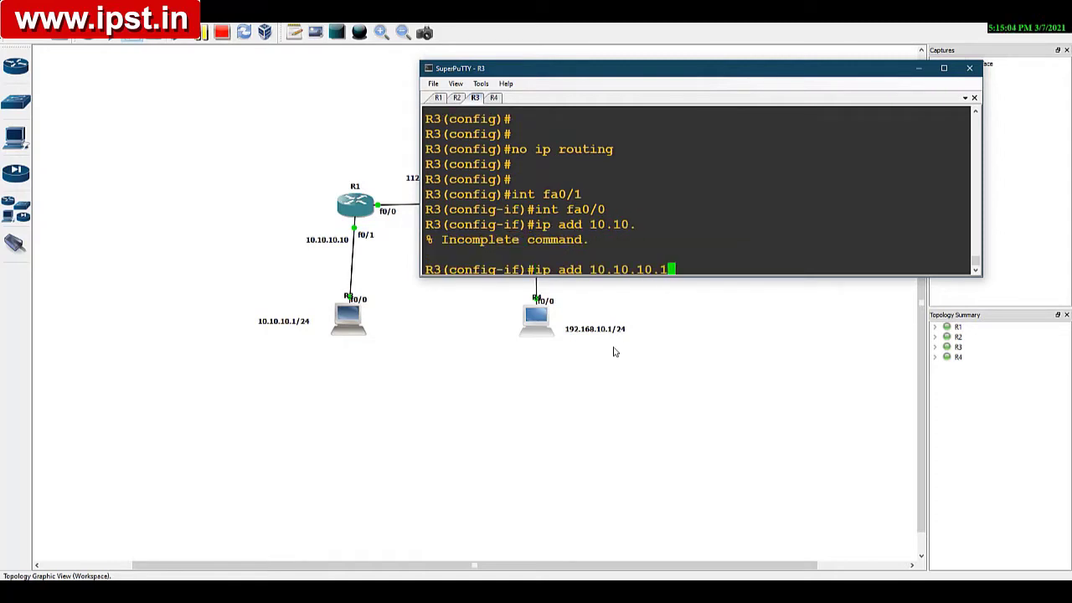
type(" 255.255.255.")
type("0")
key("Return")
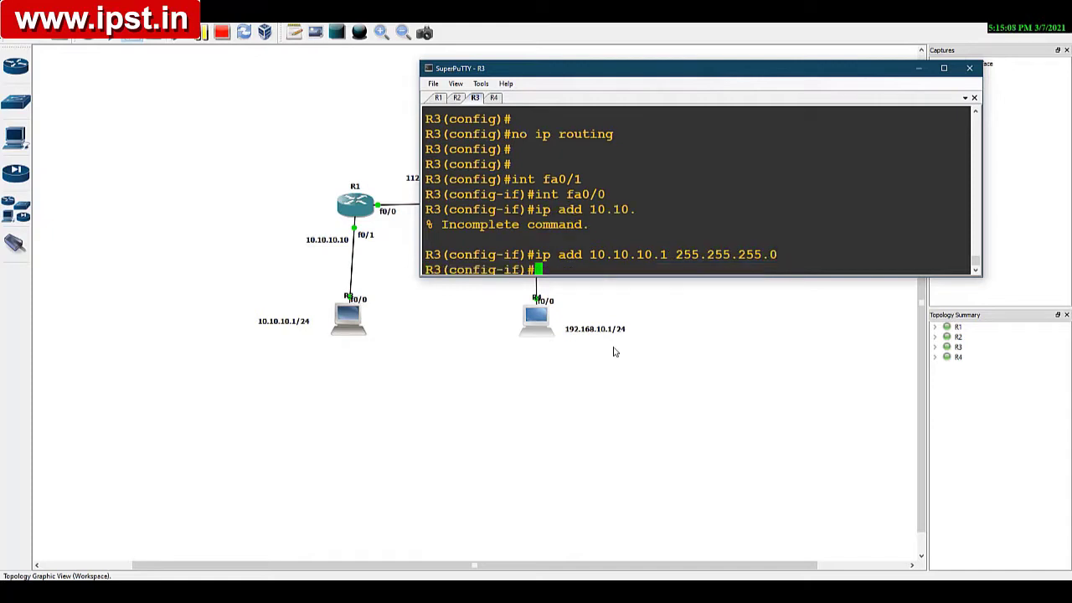
Step: Enable R3's fa0/0 interface and return to global configuration mode
type("no shut")
key("Return")
key("Return")
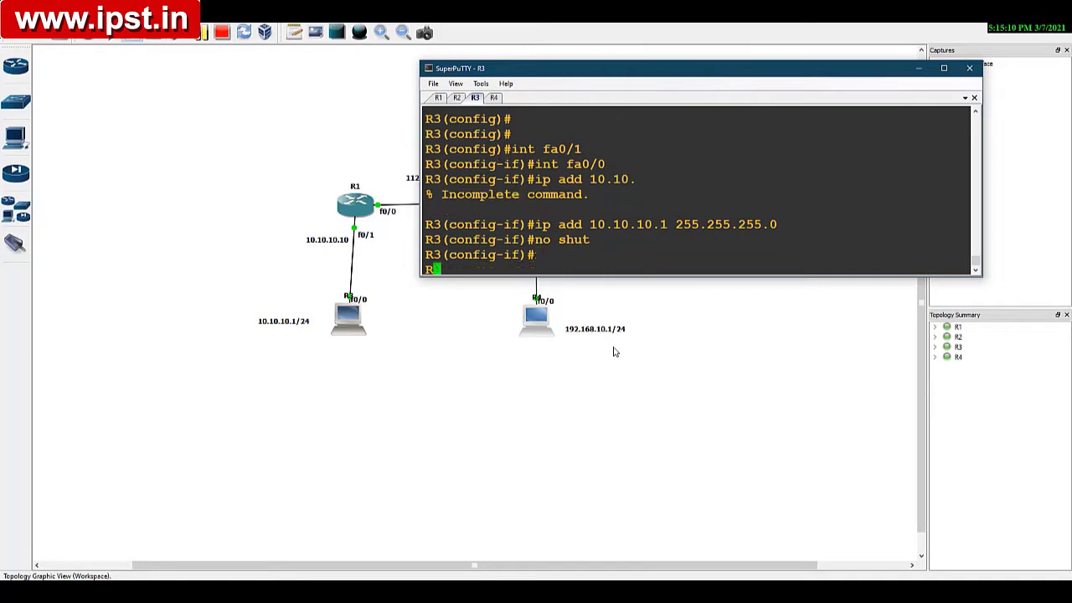
type("exit")
key("Return")
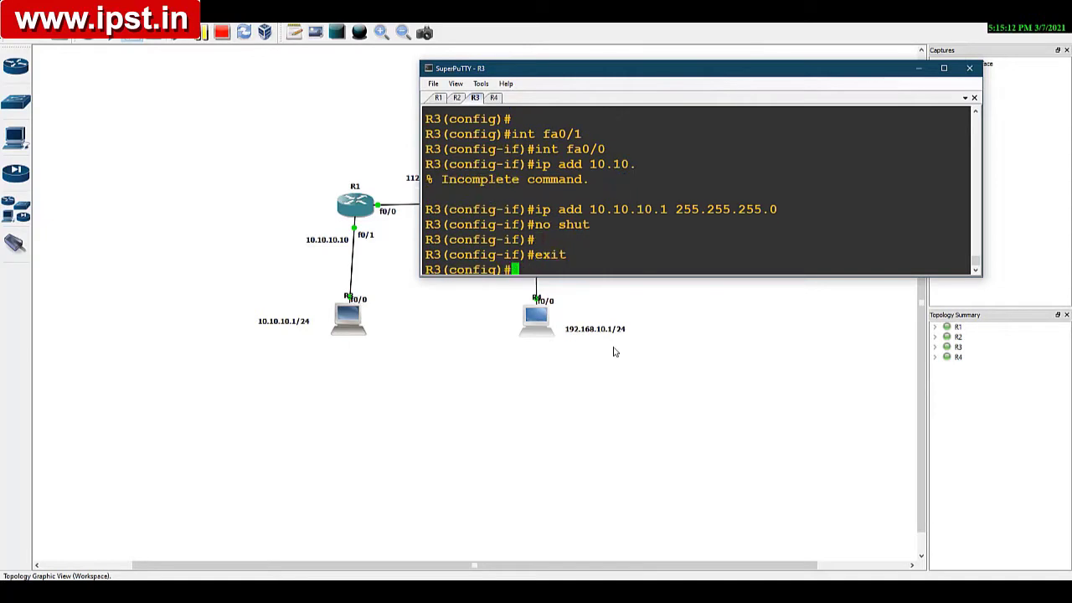
key("Return")
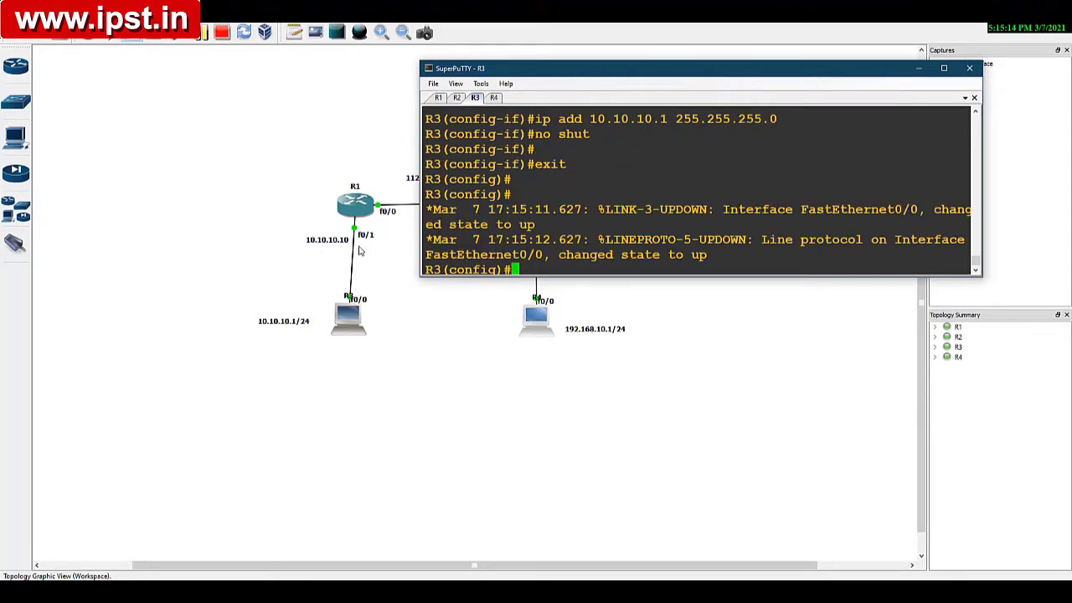
Step: Set R3's default gateway to 10.10.10.10
type("ip ")
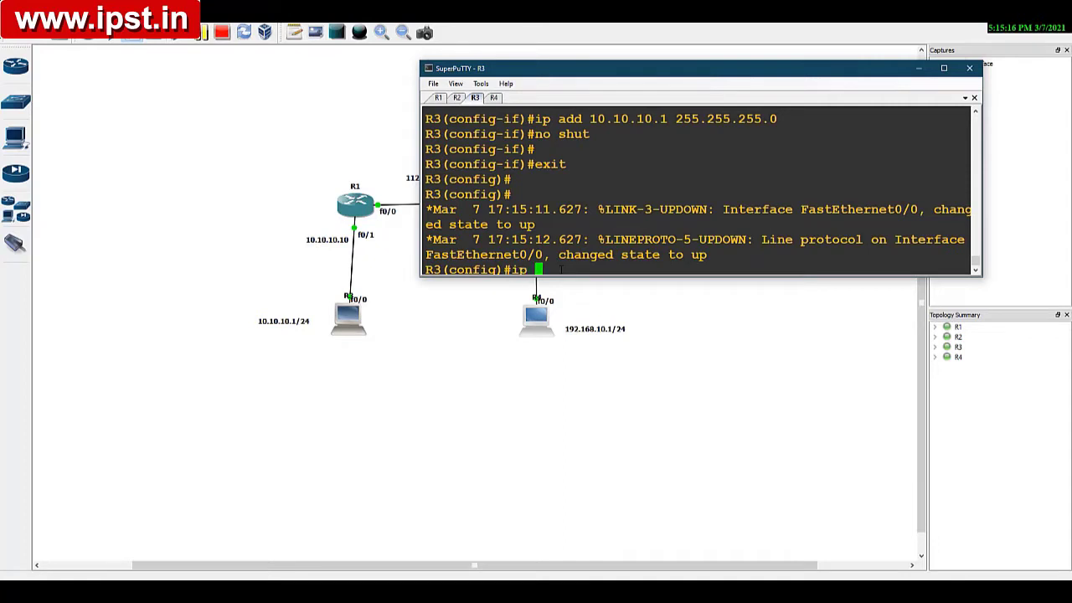
type("defau")
key("Tab")
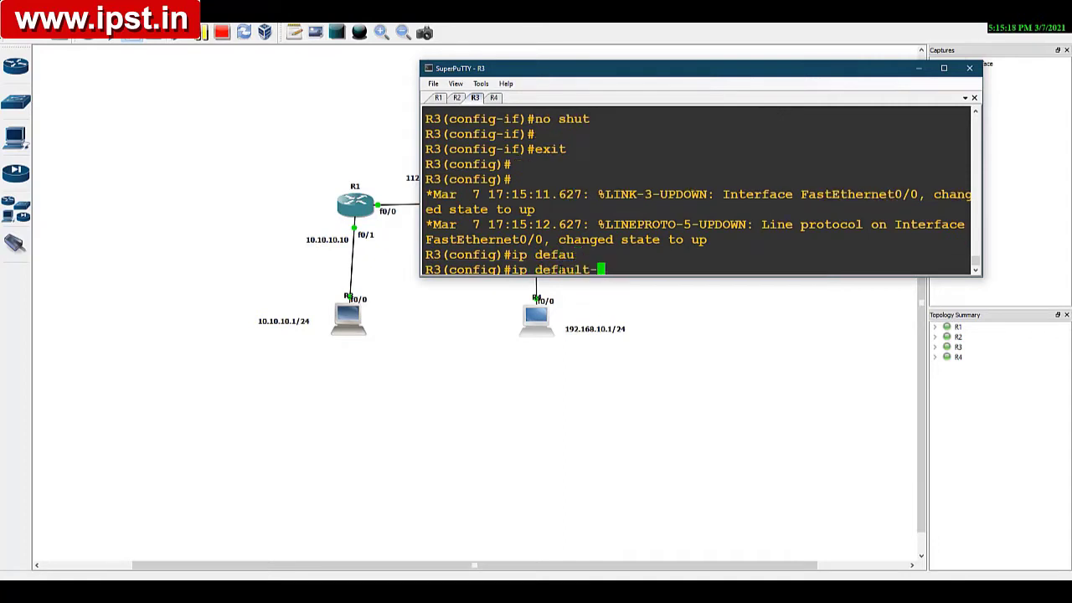
type("ga")
key("Tab")
type("10.1")
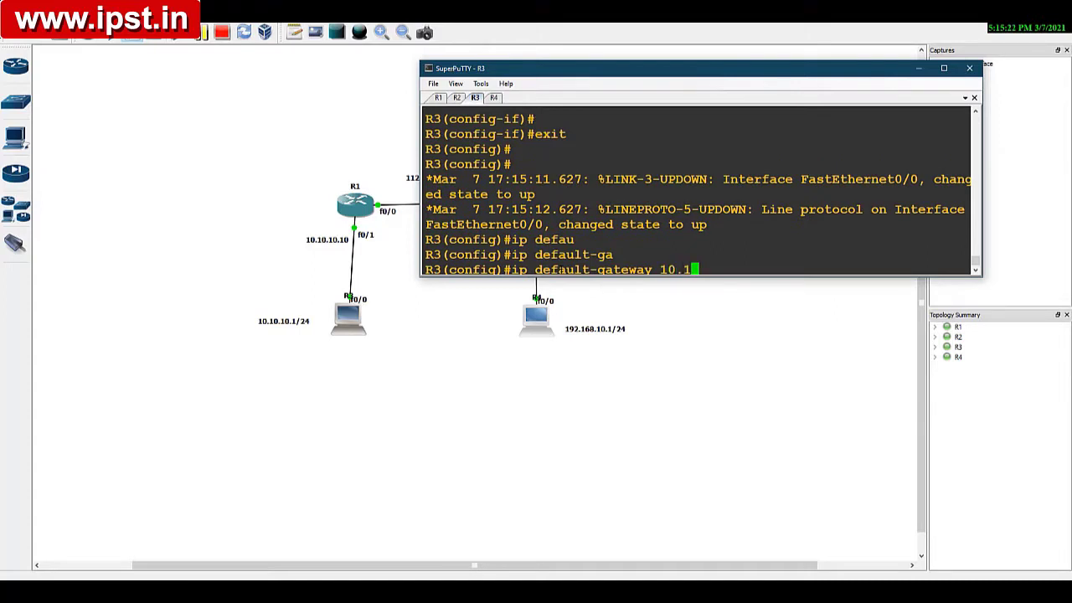
type("0.10.10")
key("Return")
key("Return")
key("Return")
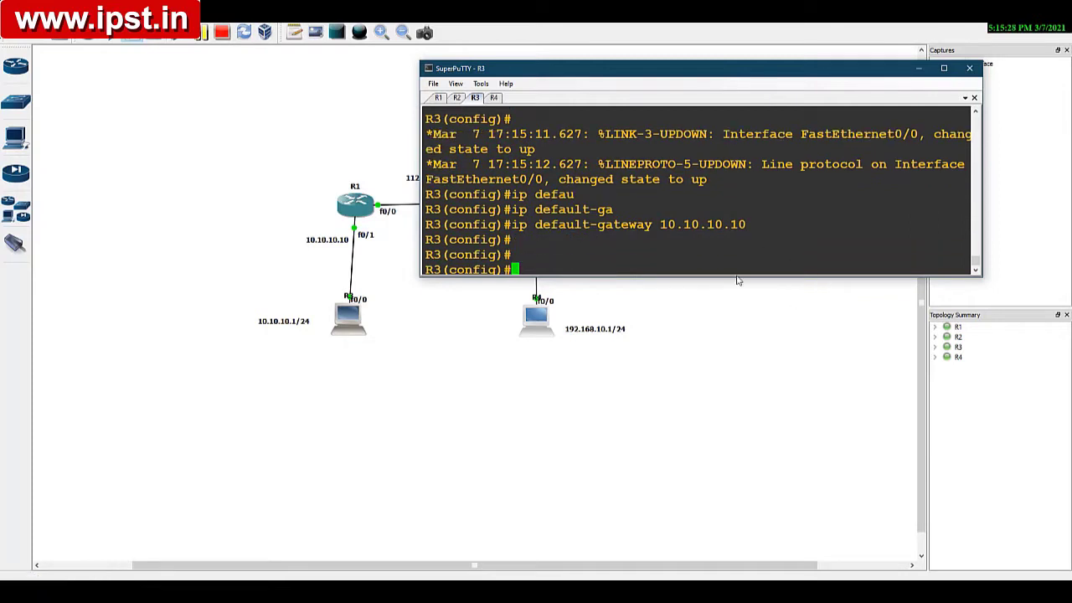
Step: Try to display R3's command history from global configuration mode
type("di sq his")
key("BackSpace")
key("BackSpace")
key("BackSpace")
key("BackSpace")
key("BackSpace")
type("h his")
key("Return")
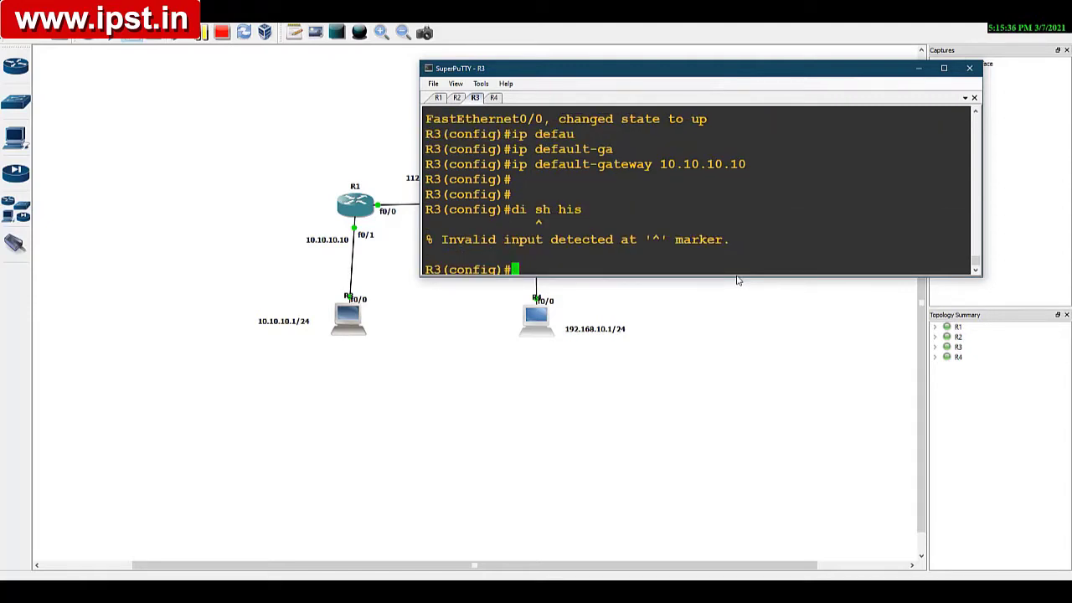
Step: Display R3's command history and review the routing, fa0/0 address and default gateway commands
type("do sh his")
key("Return")
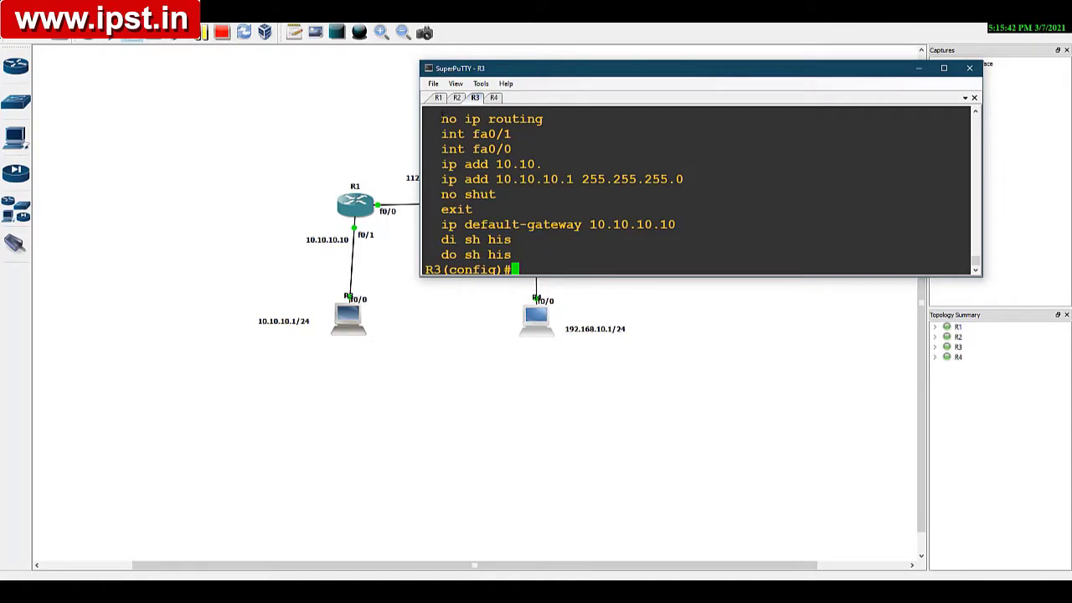
left_click_drag(434, 117, 557, 123)
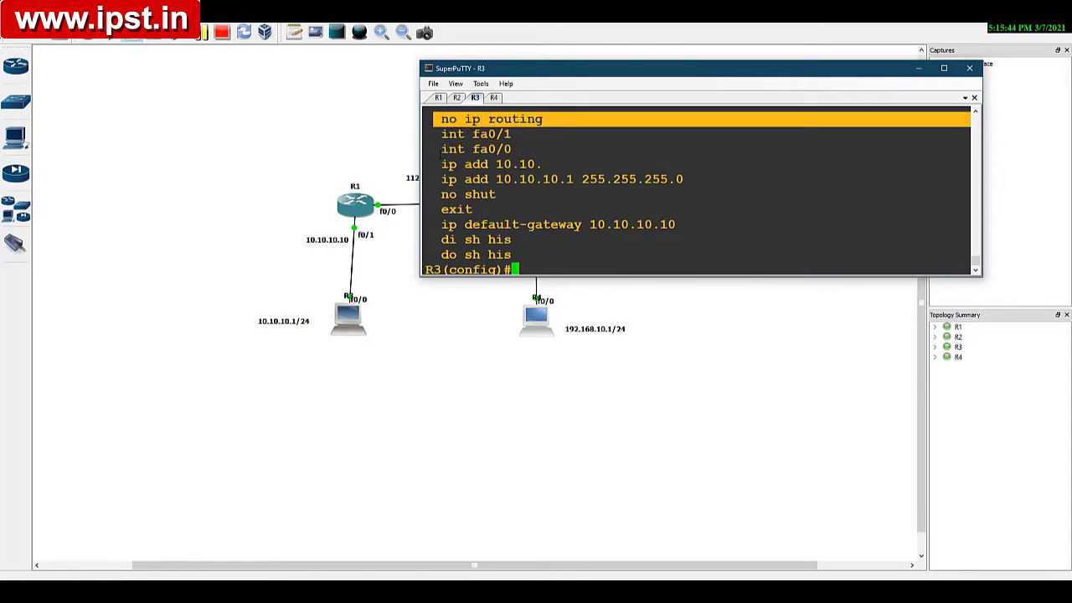
left_click_drag(441, 149, 704, 176)
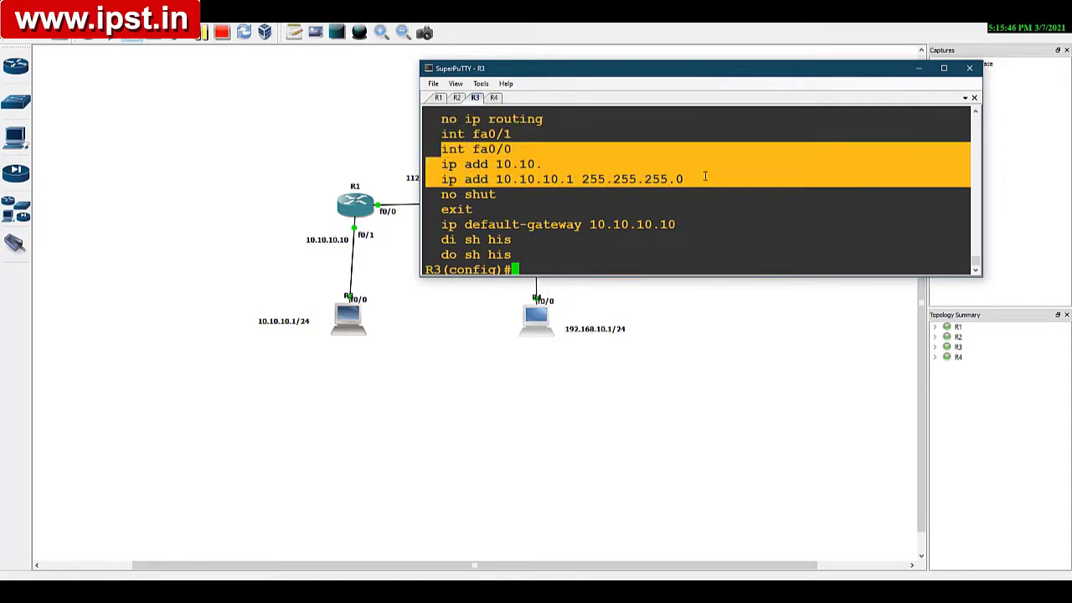
left_click(605, 200)
left_click_drag(442, 224, 694, 224)
left_click(587, 245)
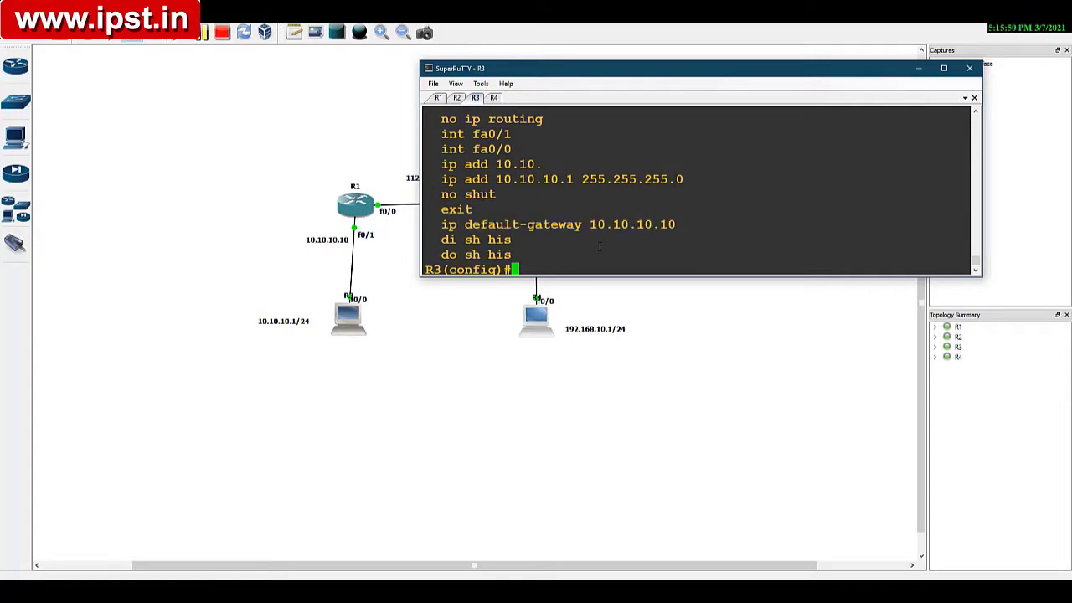
Step: Leave configuration mode on R3 and return to privileged EXEC mode
key("ctrl+z")
key("Return")
key("Return")
key("Return")
key("Return")
key("Return")
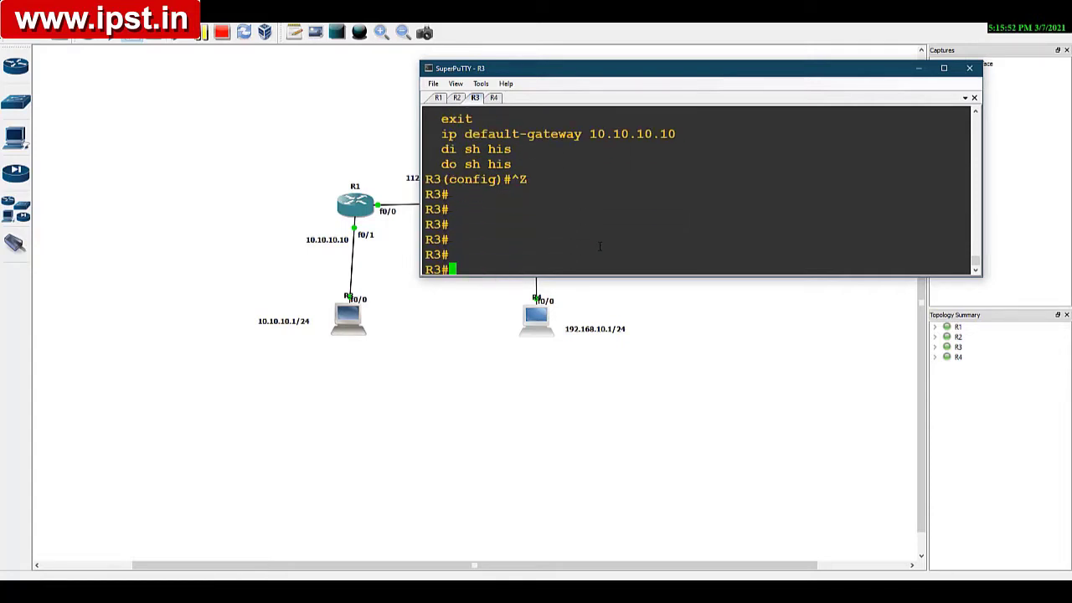
Step: Switch to R4's console and enter global configuration mode
left_click(496, 99)
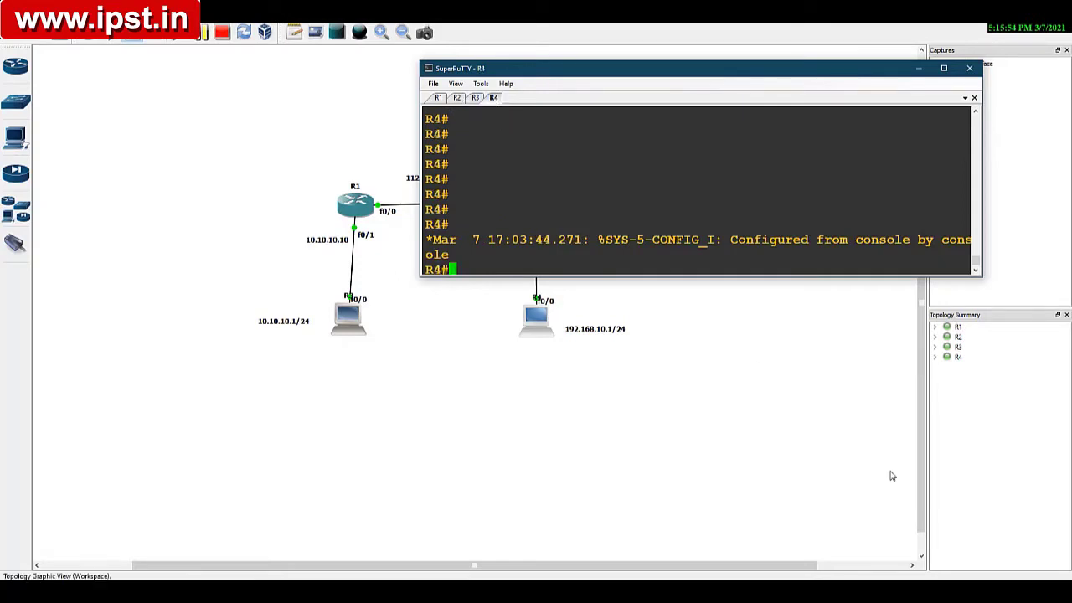
type("conf t")
key("Return")
Step: Assign IP address 192.168.10.1 with mask 255.255.255.0 to R4's fa0/0 interface
key("Return")
key("Return")
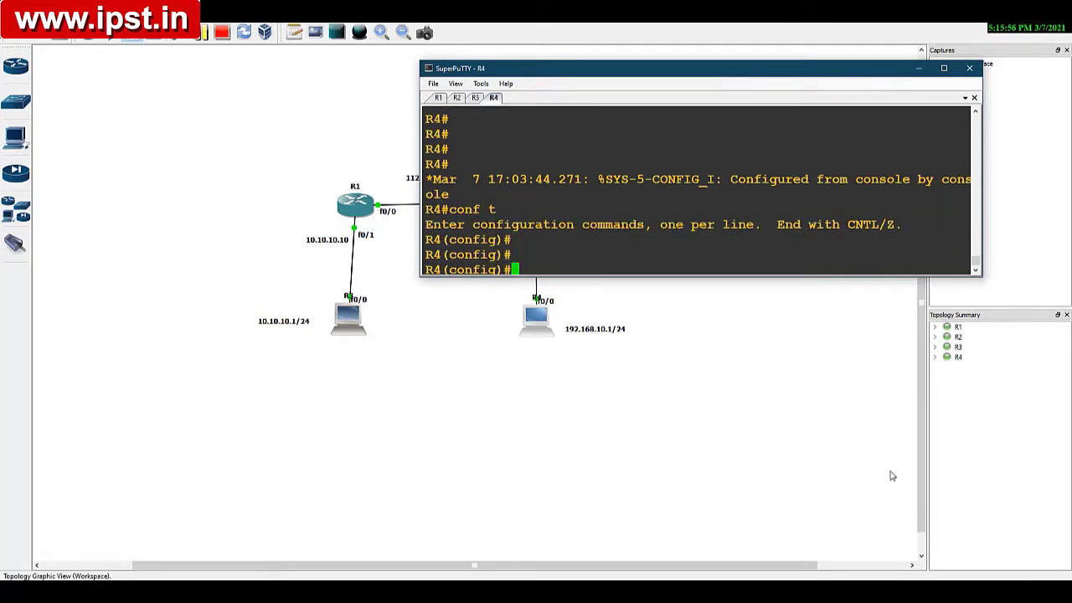
type("int fa0/0")
key("Return")
type("ip add ")
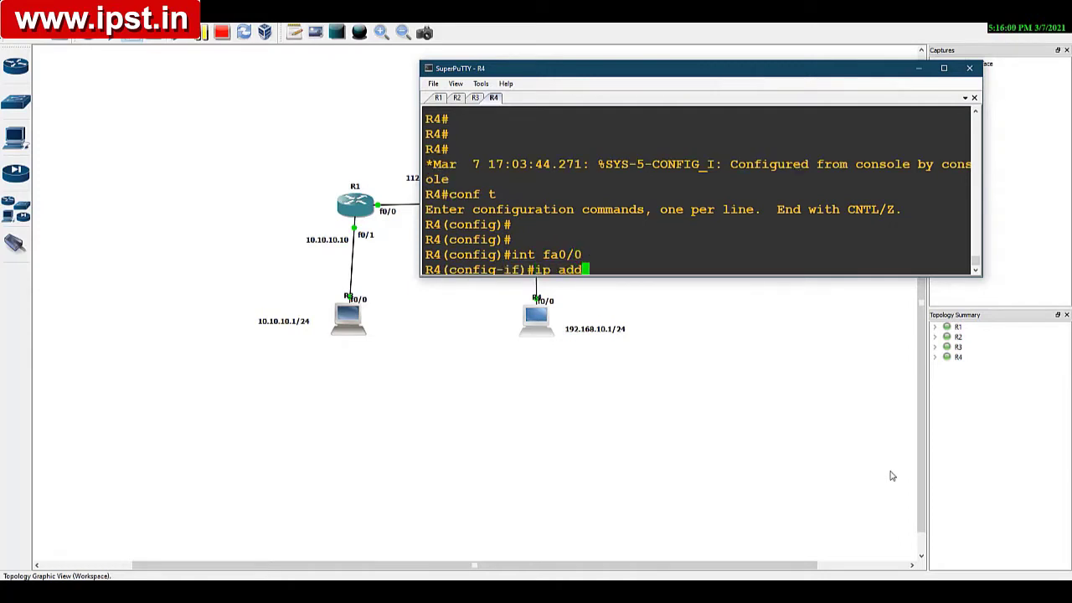
type("192.168.10")
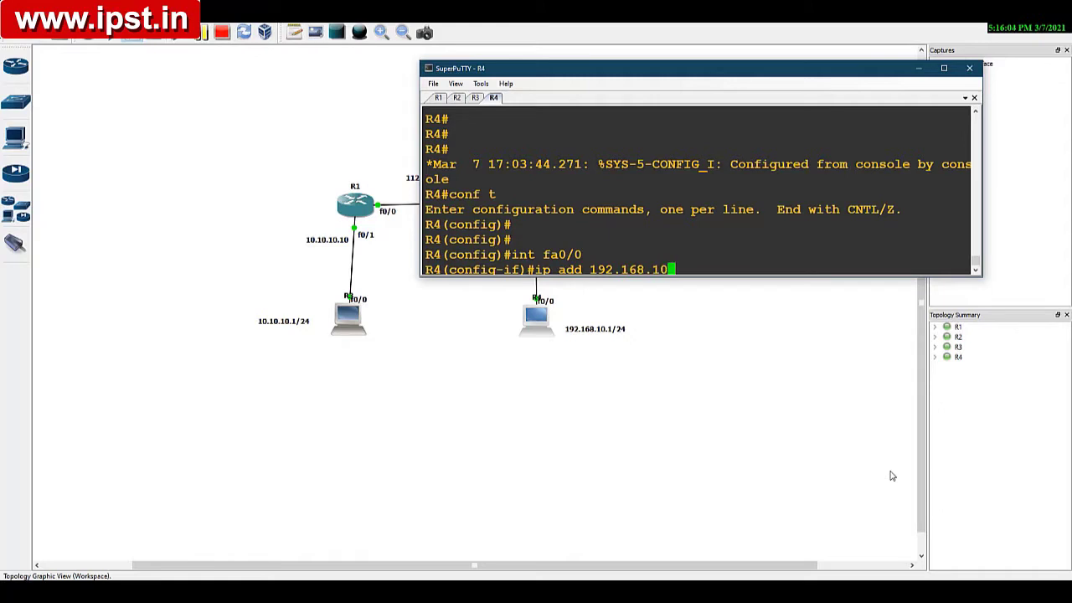
type(".1 255.255.255.0")
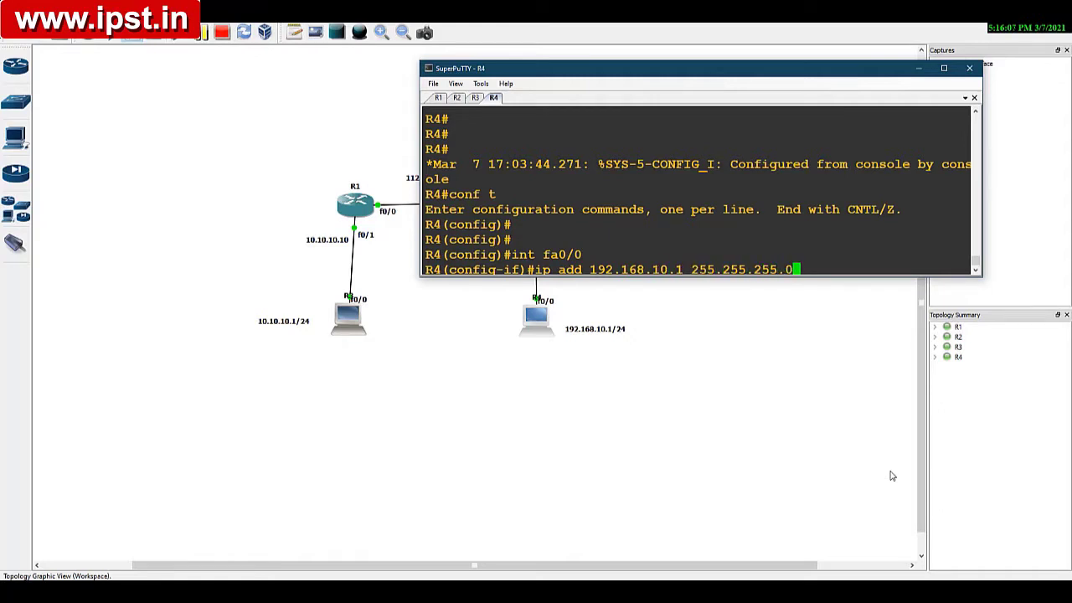
key("Return")
Step: Enable R4's fa0/0 interface and return to global configuration mode
type("no shut")
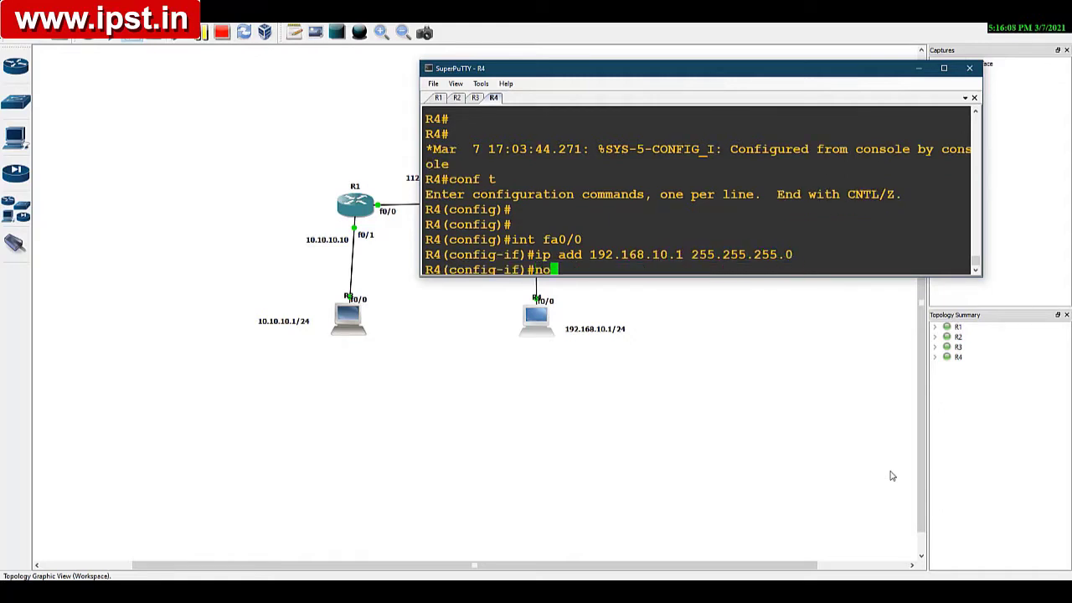
key("Return")
key("Return")
key("Return")
key("Return")
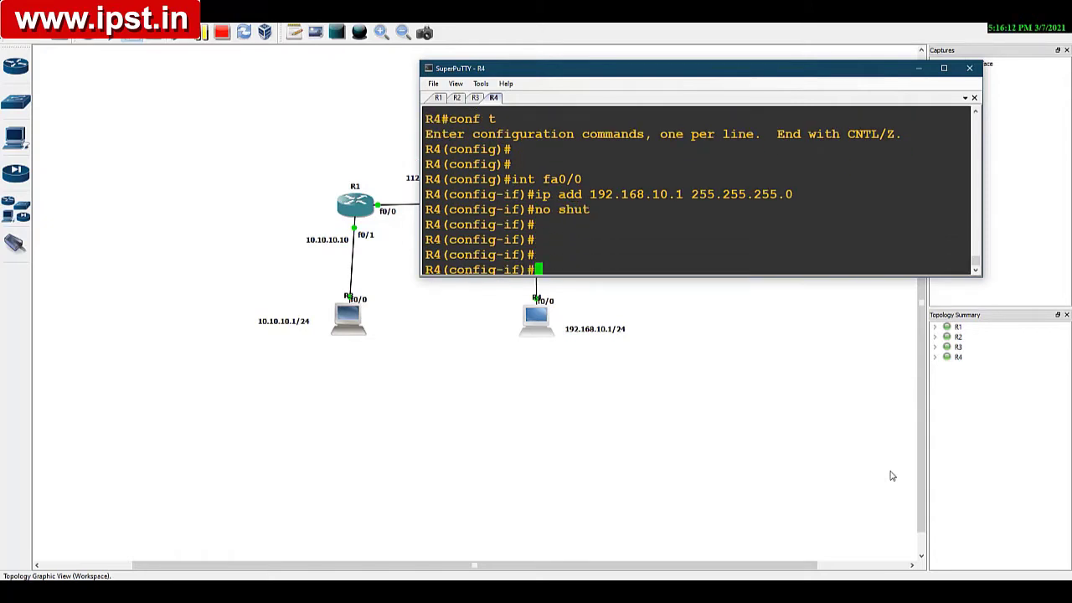
type("exit")
key("Return")
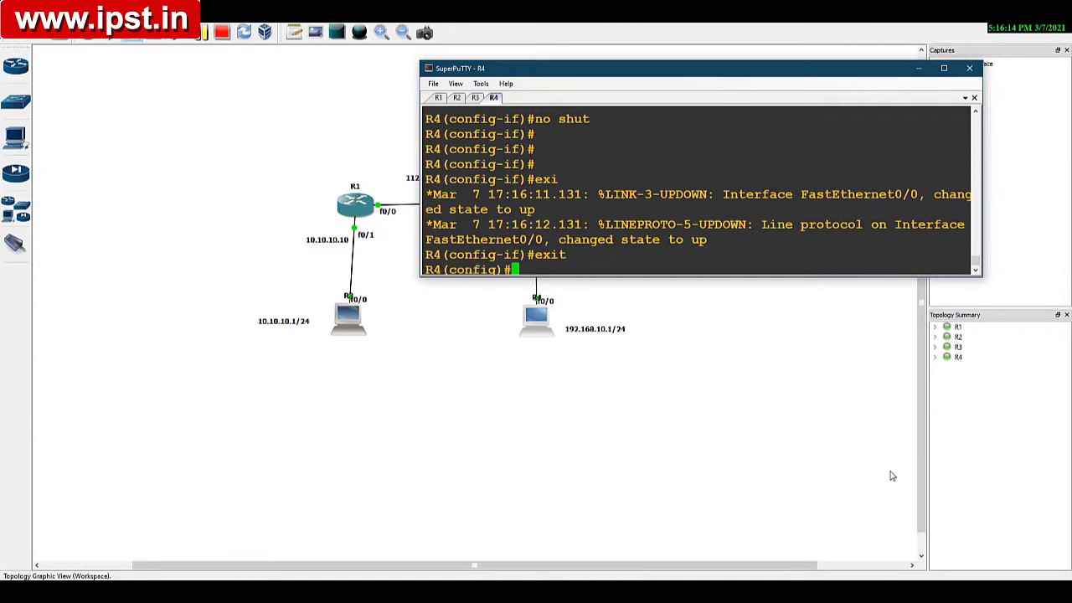
Step: Disable IP routing on R4 so that it acts as a host
type("no ip routing")
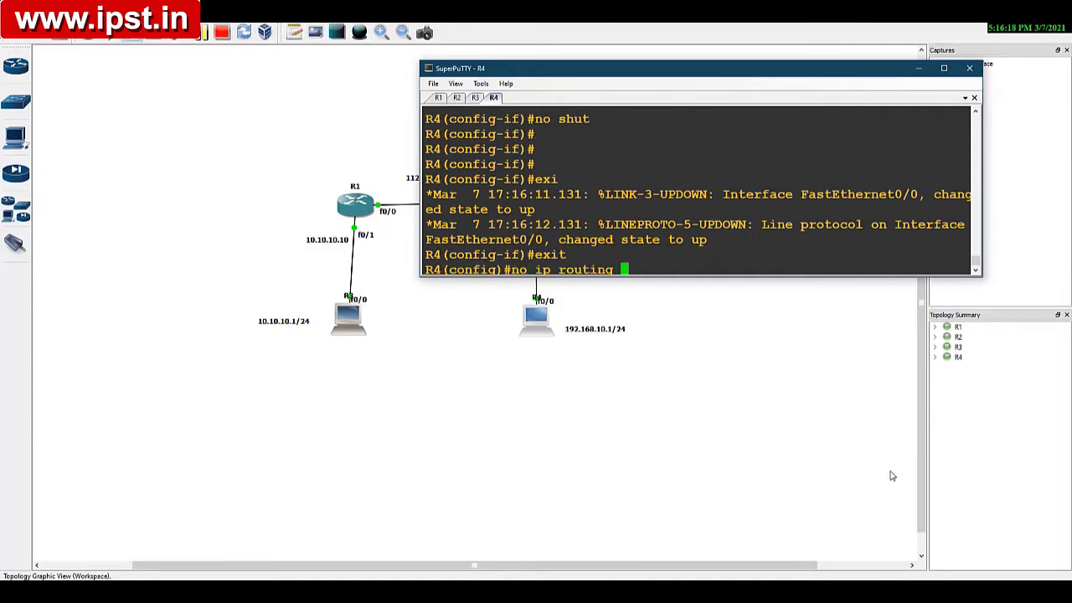
key("Return")
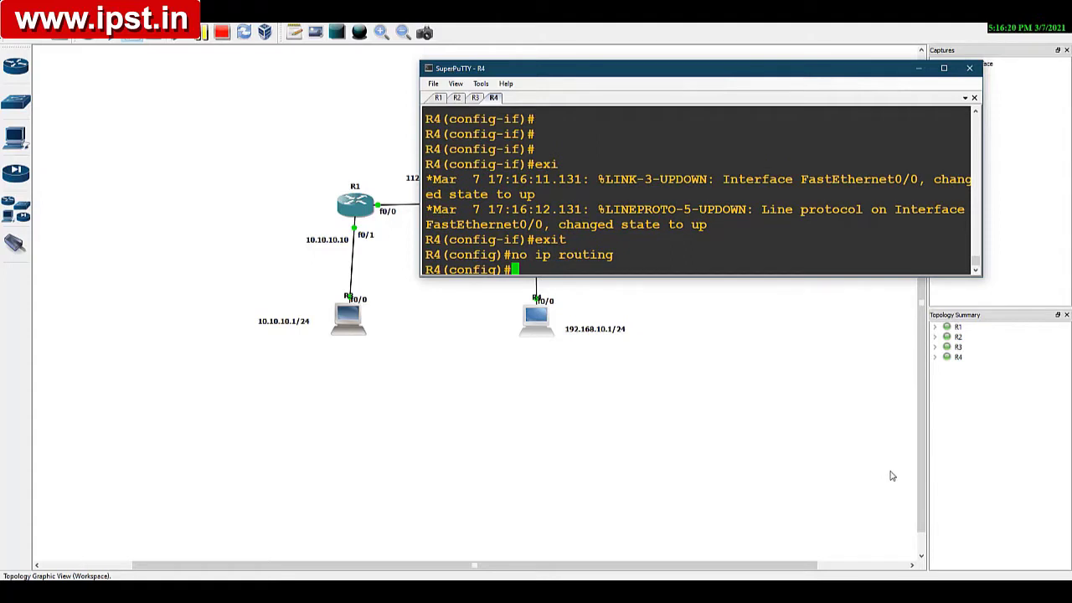
key("Return")
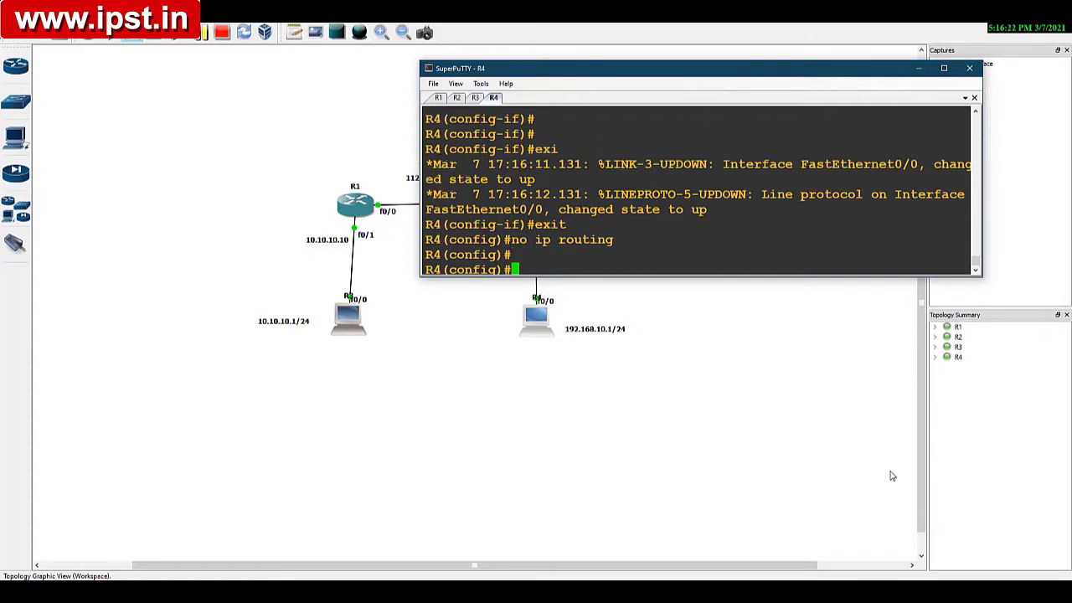
key("Return")
Step: Set R4's default gateway to 192.168.10.10
type("ip ")
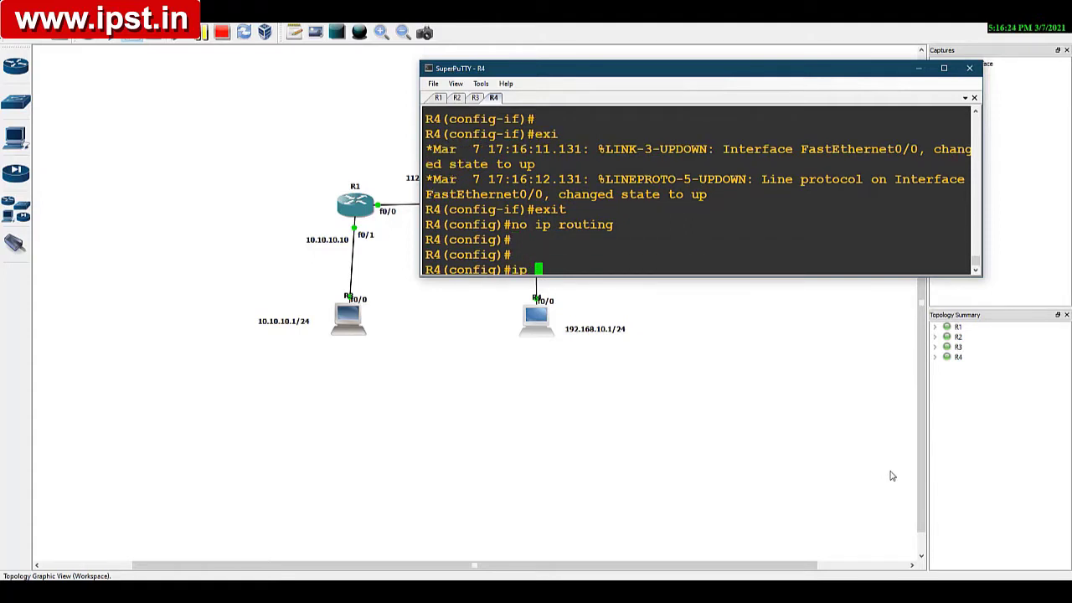
type("defa")
key("Tab")
type("g")
key("Tab")
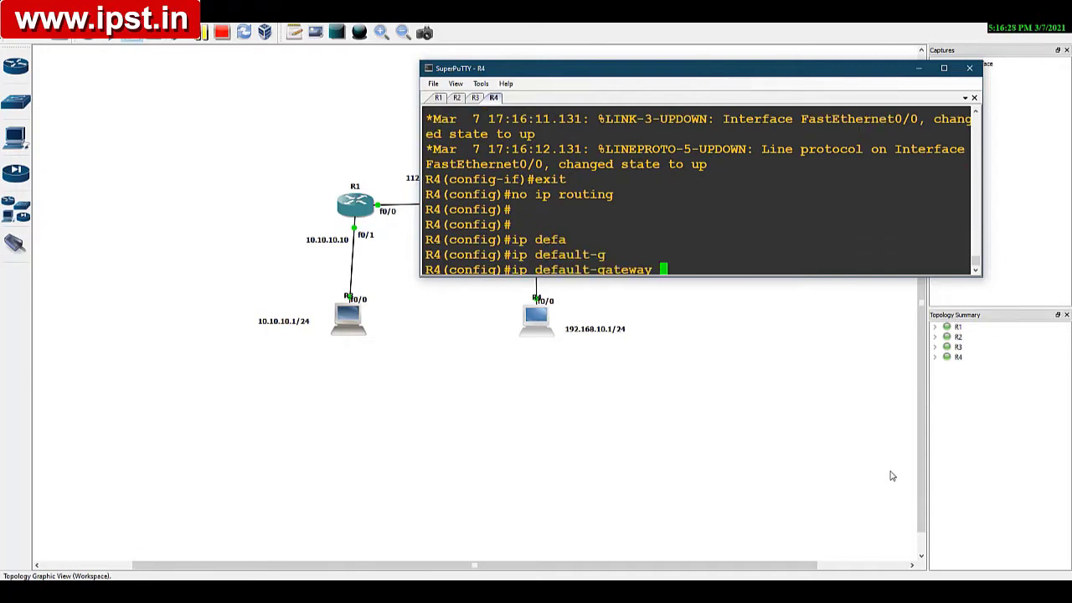
type("192.168.10.10")
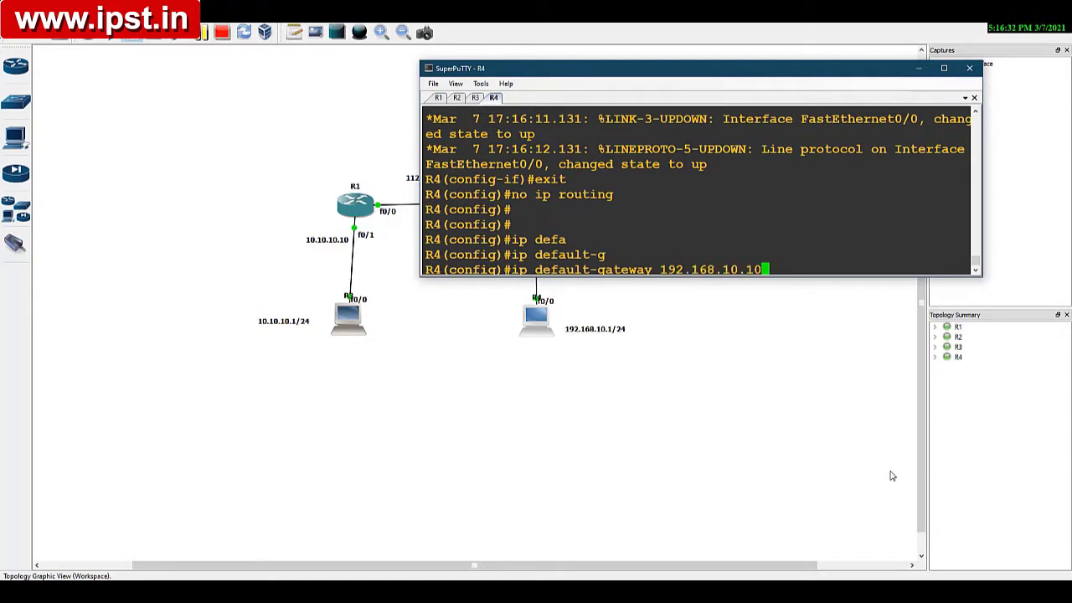
key("Return")
key("Return")
key("Return")
key("Return")
key("Return")
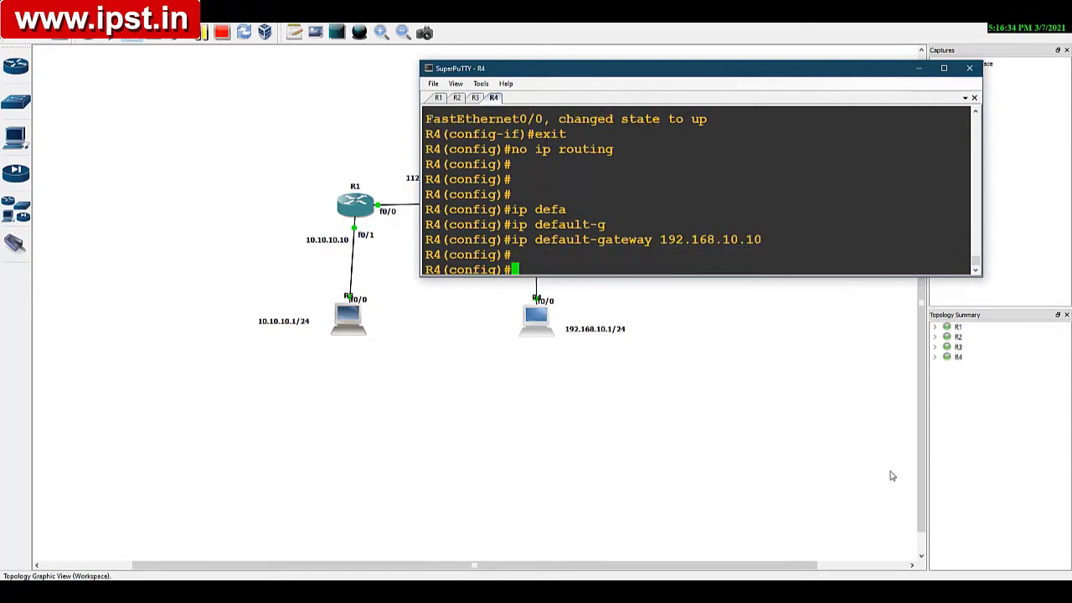
Step: Display R4's command history and review the fa0/0 address and default gateway commands
type("do sh his")
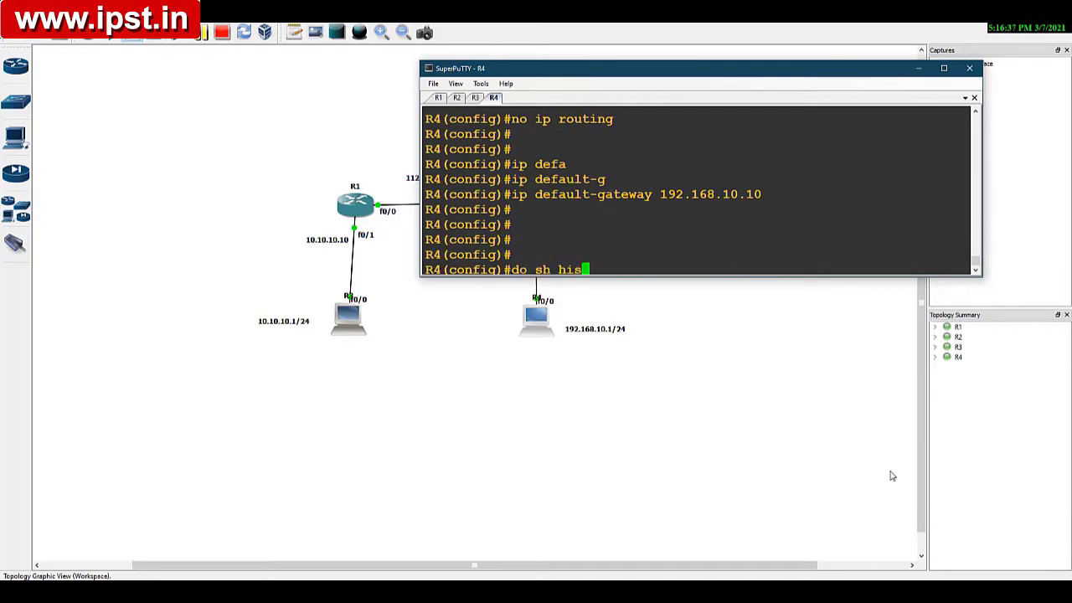
key("Return")
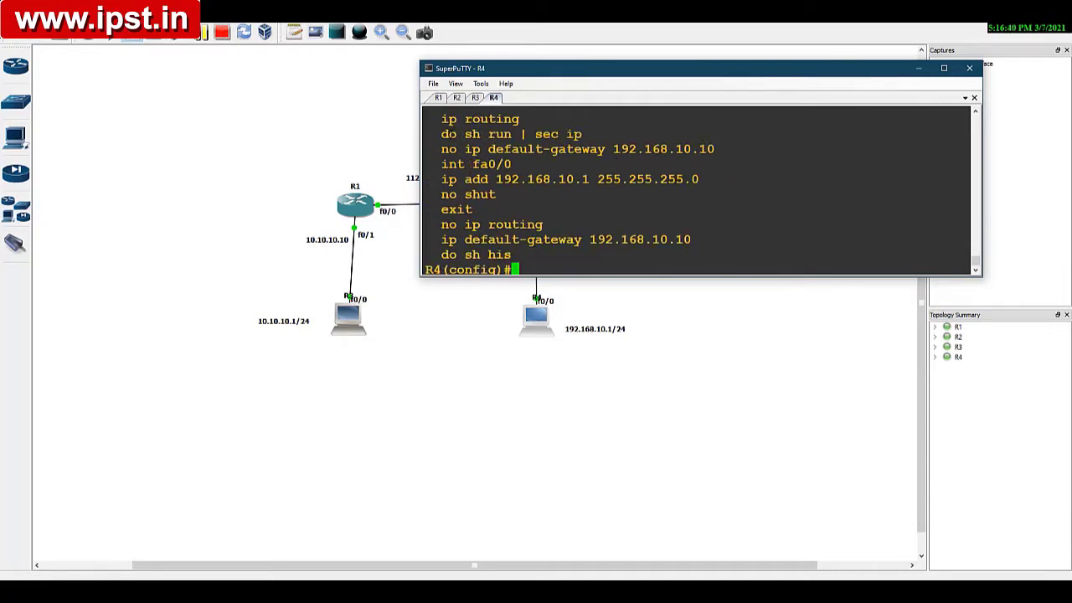
left_click_drag(439, 118, 569, 126)
mouse_move(420, 151)
left_mouse_down()
mouse_move(562, 149)
mouse_move(409, 149)
left_mouse_up()
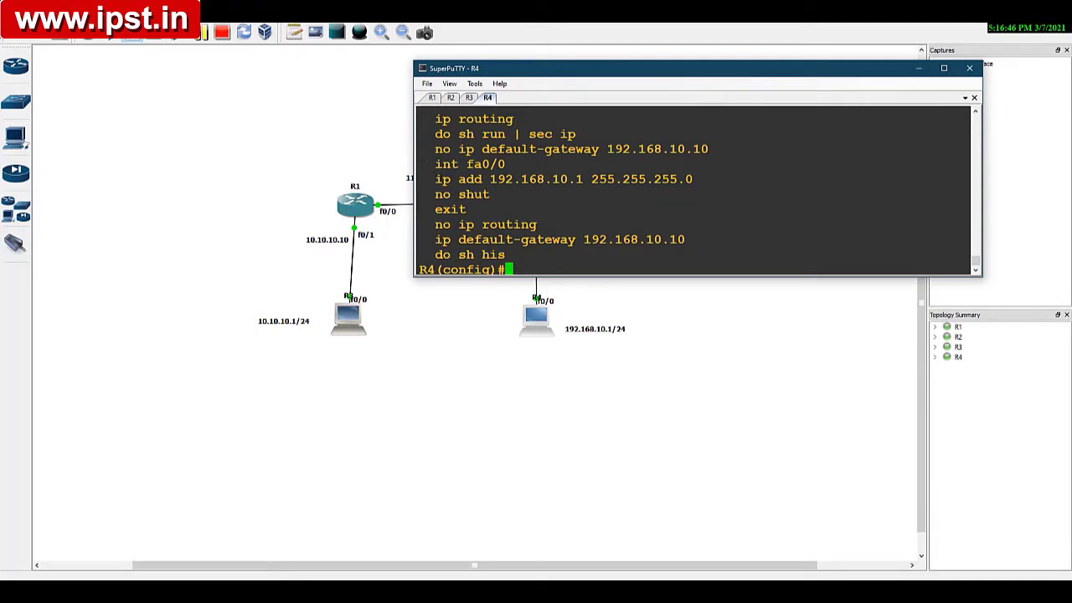
left_click_drag(436, 164, 711, 186)
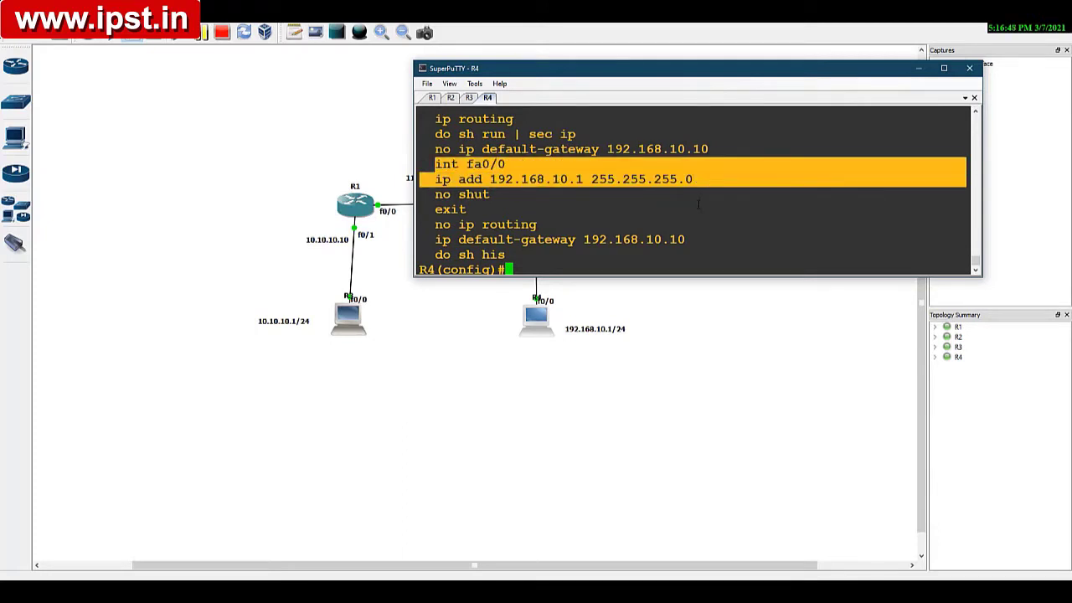
left_click(698, 203)
left_click_drag(434, 240, 631, 241)
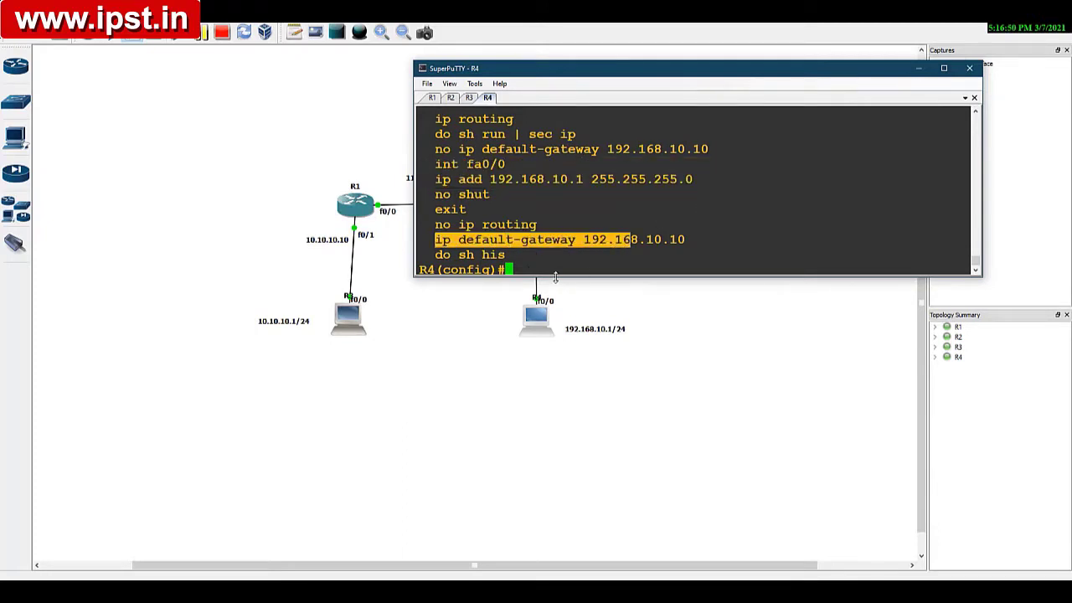
Step: Leave configuration mode on R4 and return to privileged EXEC mode
key("Return")
key("Return")
key("Return")
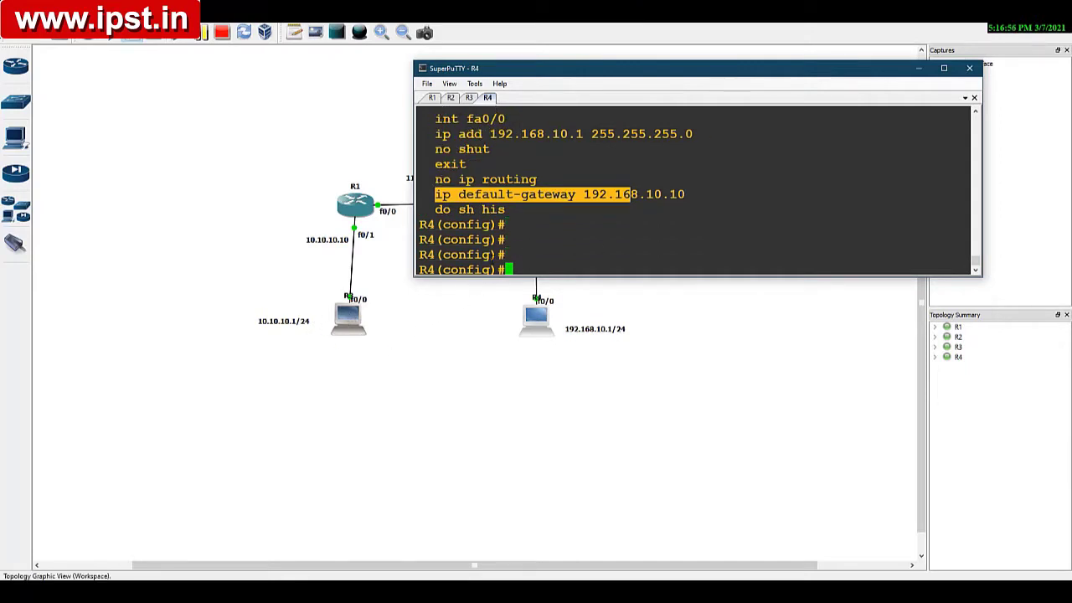
key("ctrl+z")
key("Return")
key("Return")
key("Return")
key("Return")
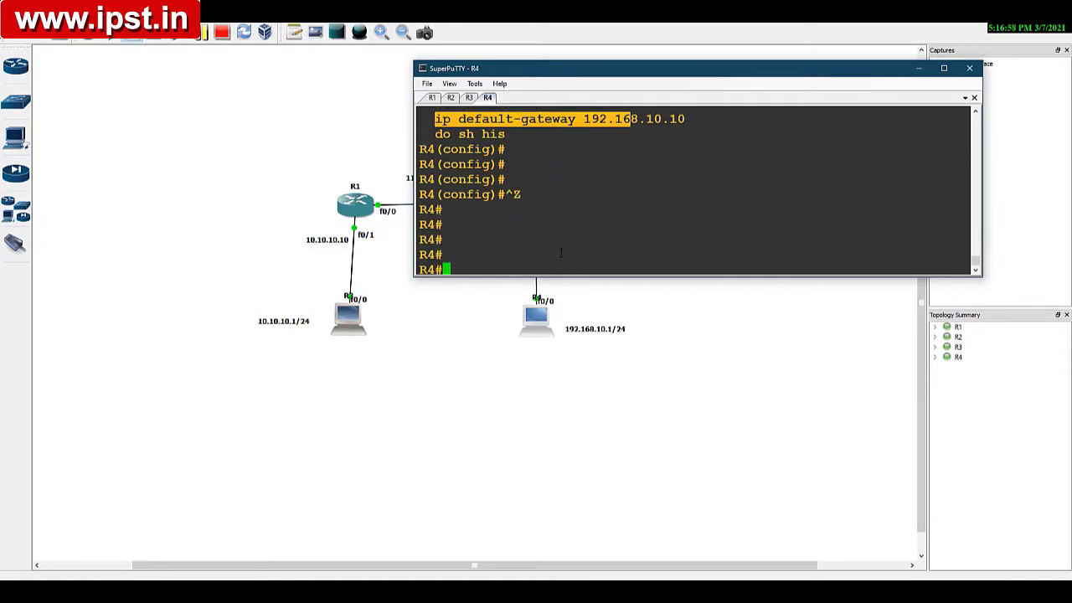
Step: Test connectivity from R4 to R3 by pinging 10.10.10.1 twice
type("ping ")
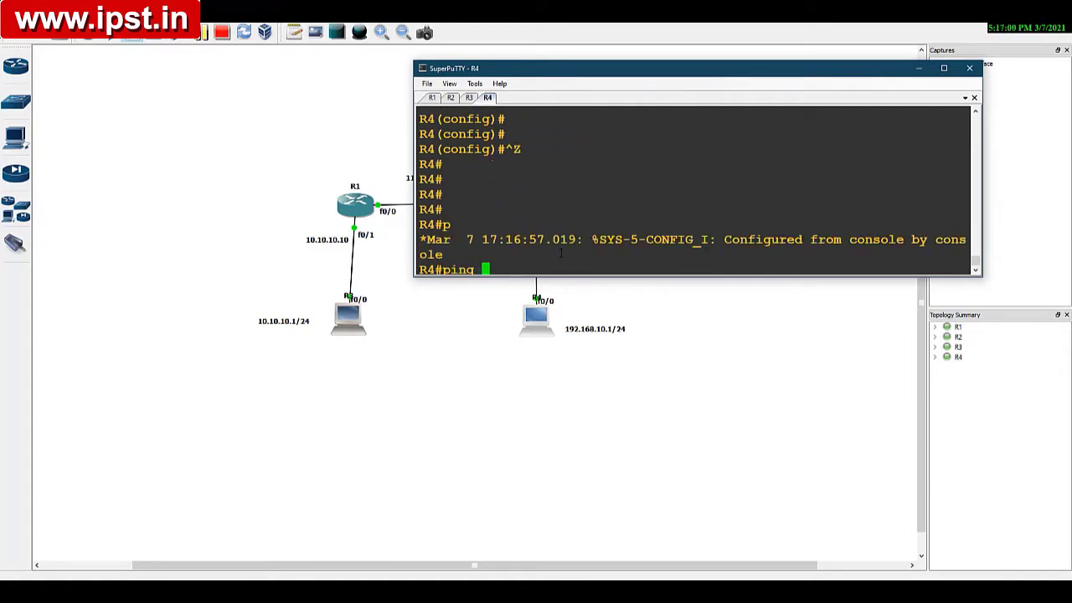
type("10.10.10.1")
key("Return")
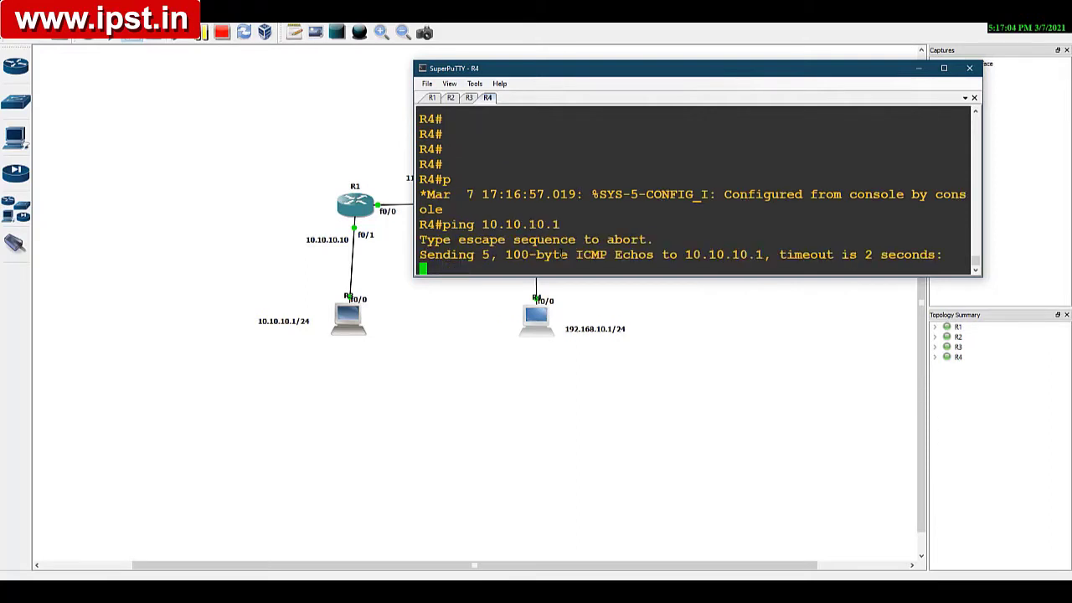
left_click_drag(552, 72, 546, 44)
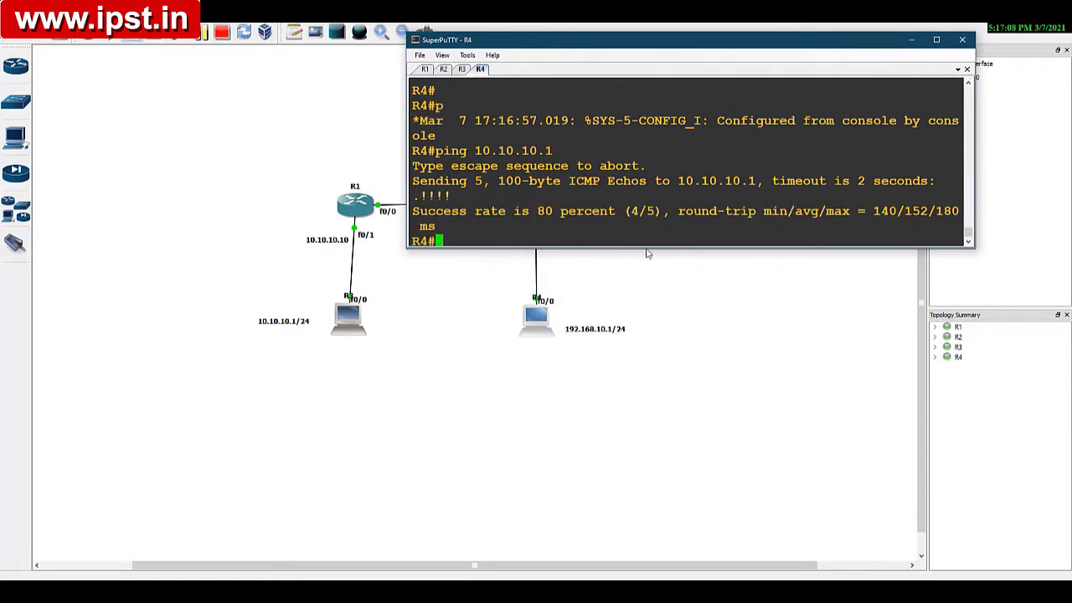
key("Up")
key("Return")
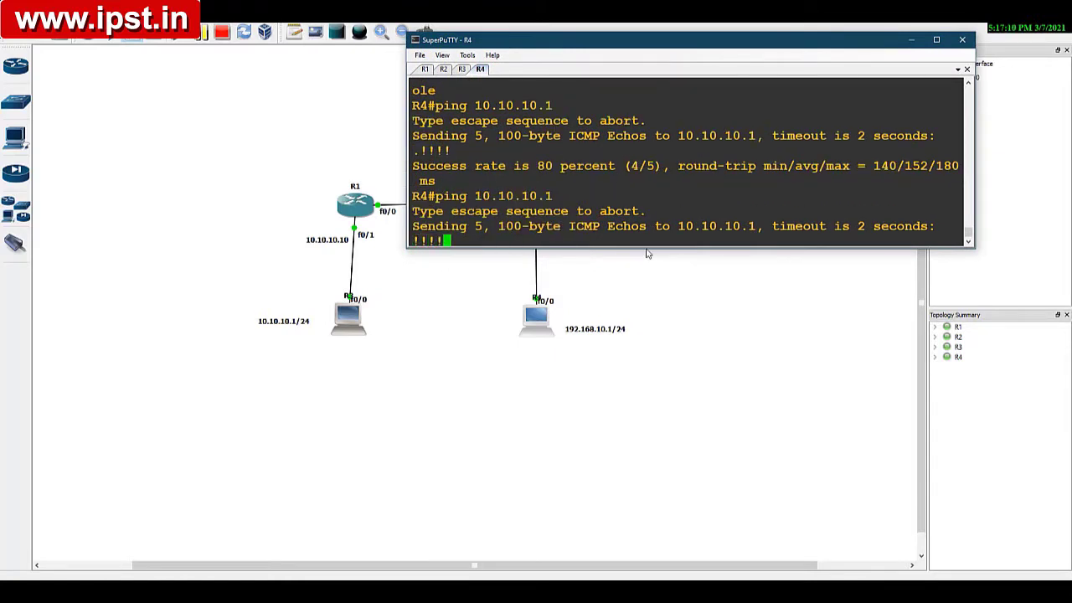
key("Return")
key("Return")
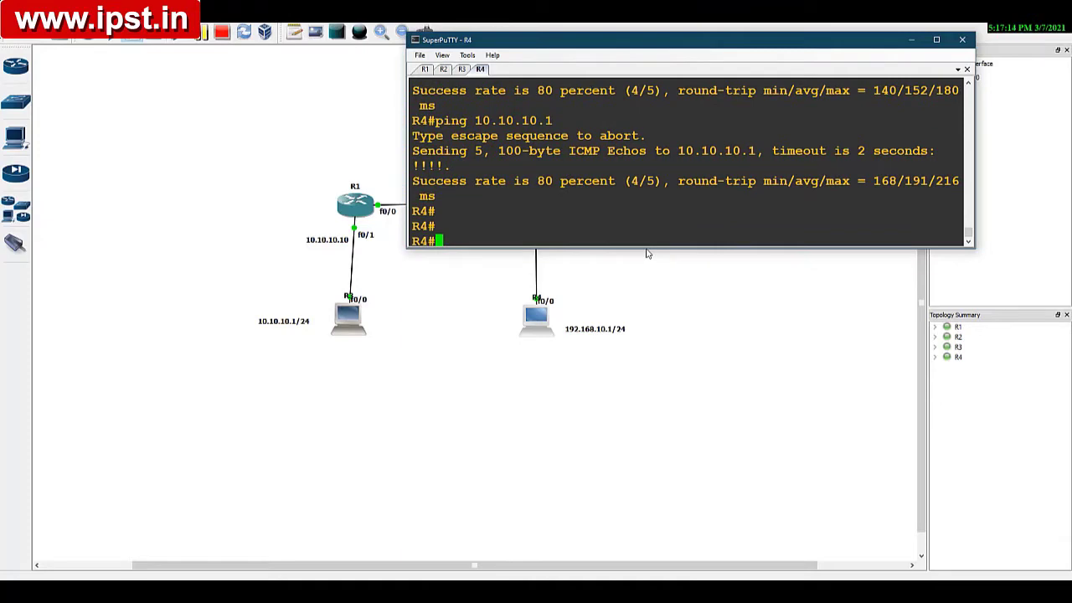
Step: Clear the console window off the topology and stop the running packet capture on the link between R1 and R2
left_click_drag(574, 42, 531, 272)
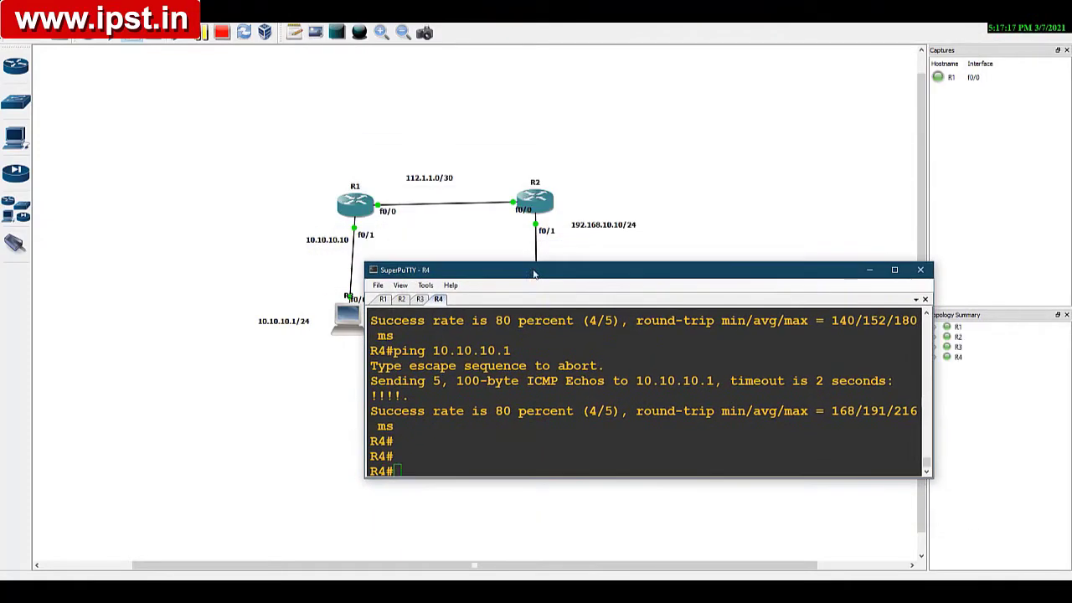
left_click(868, 272)
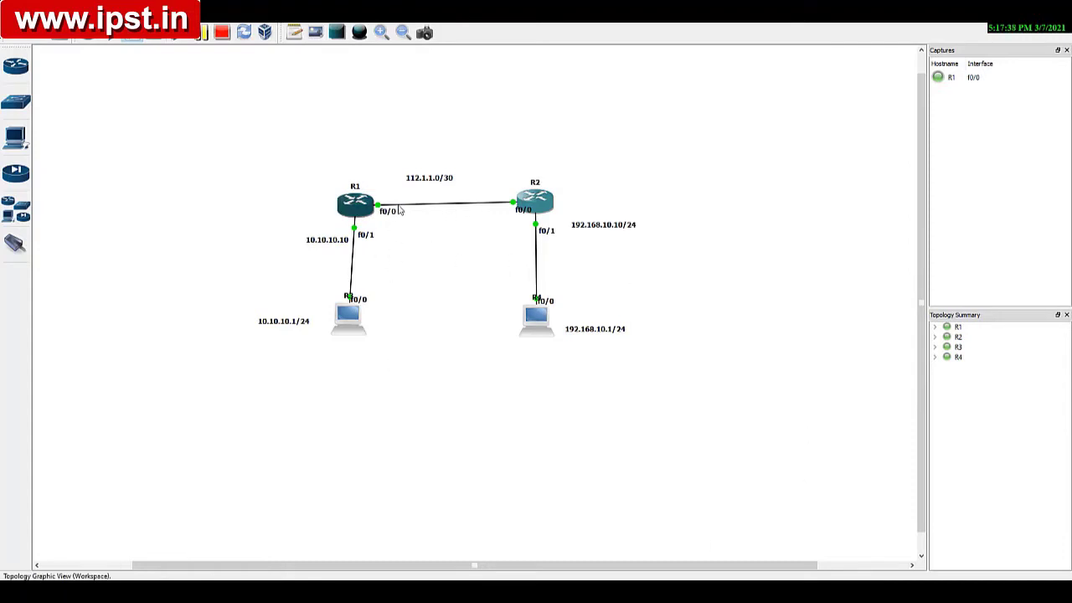
right_click(400, 210)
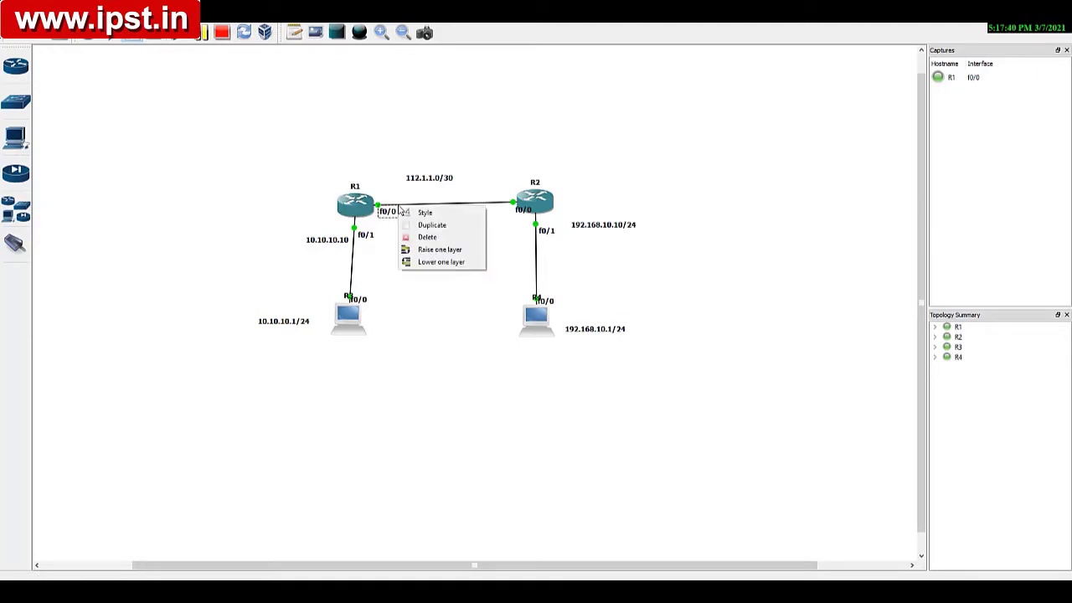
key("Escape")
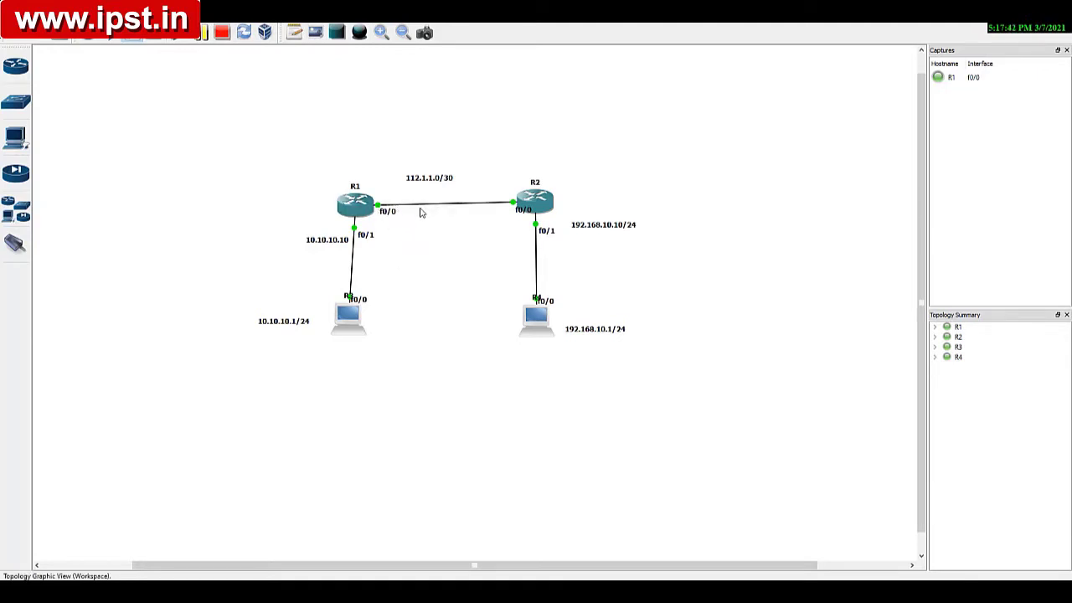
right_click(421, 210)
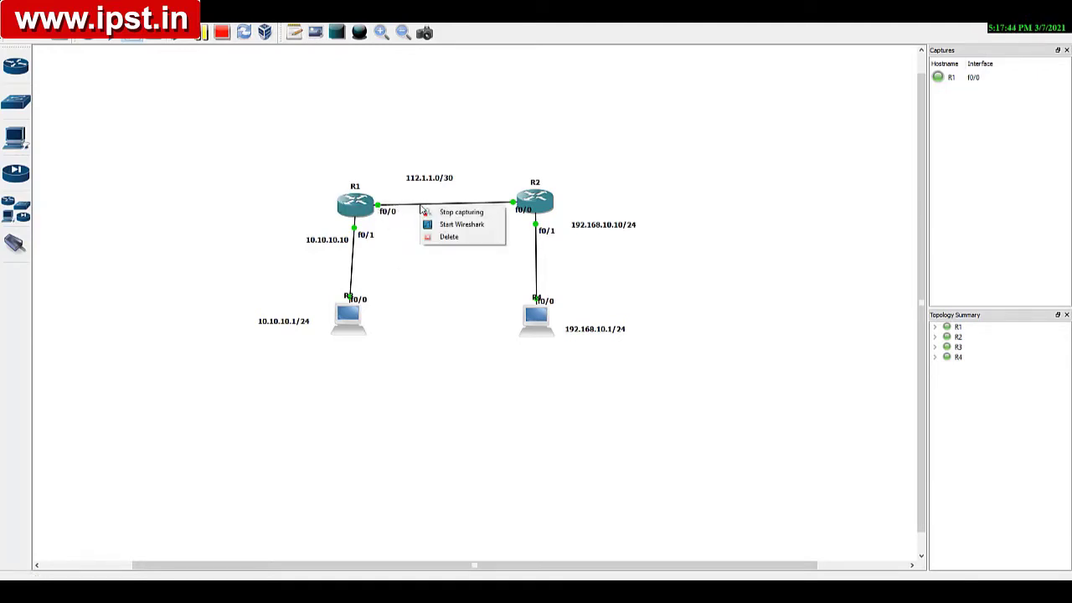
left_click(462, 213)
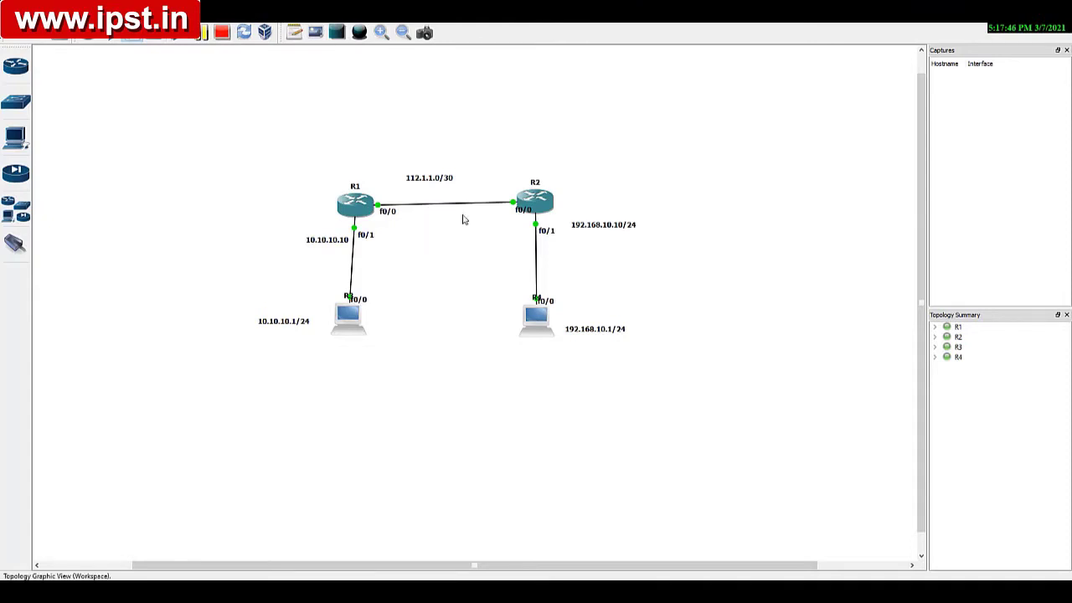
Step: Start a new packet capture on the R1–R2 link with R1 f0/0 (encapsulation:ETH) as the source
right_click(425, 210)
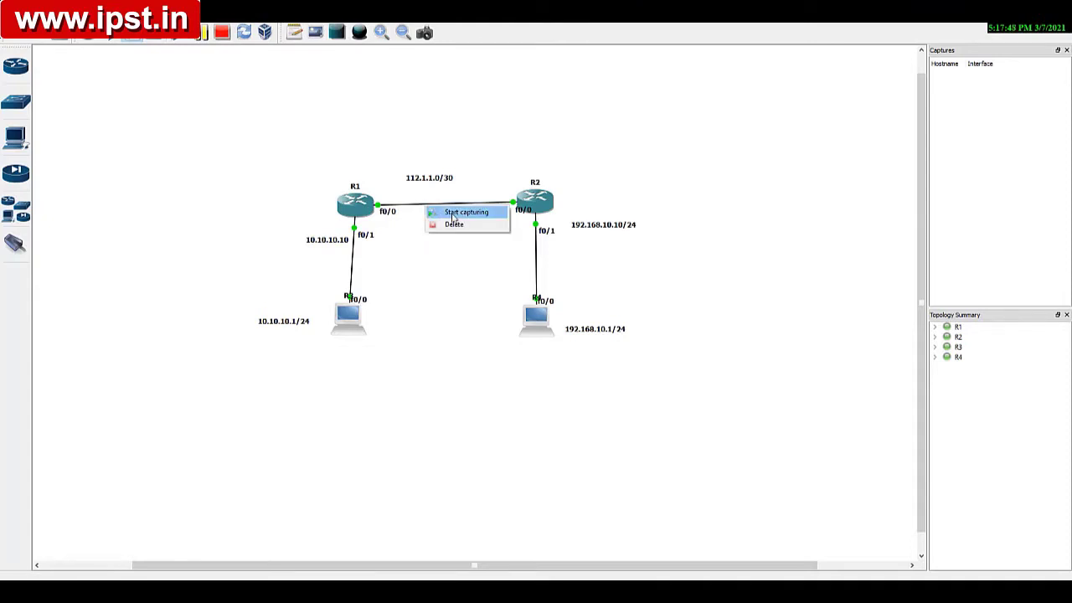
left_click(453, 214)
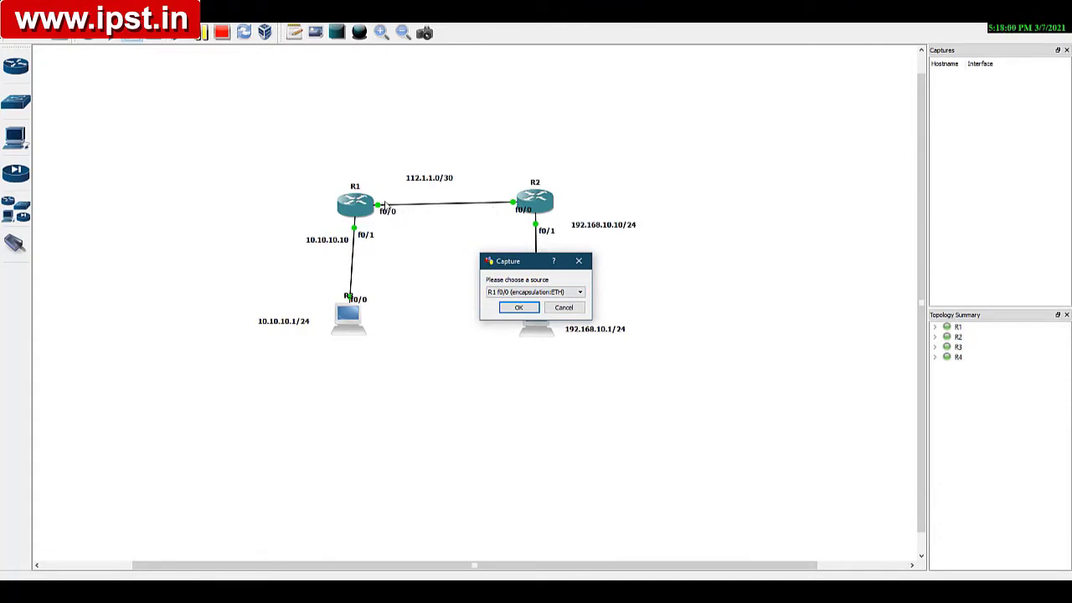
left_click(509, 309)
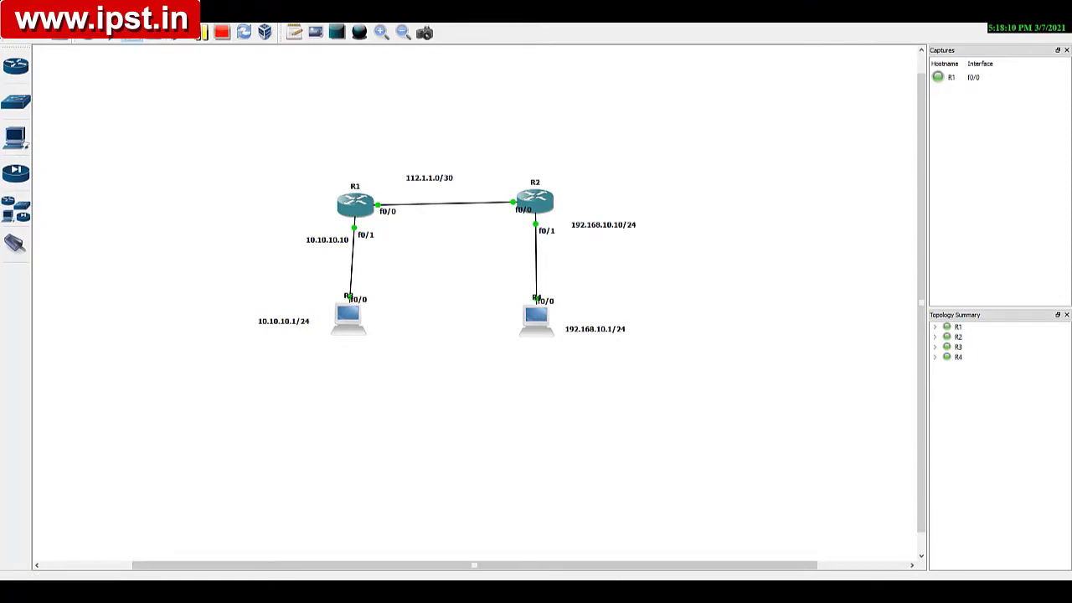
Step: Look through the old Wireshark capture and quit it without saving its packets
left_click(624, 591)
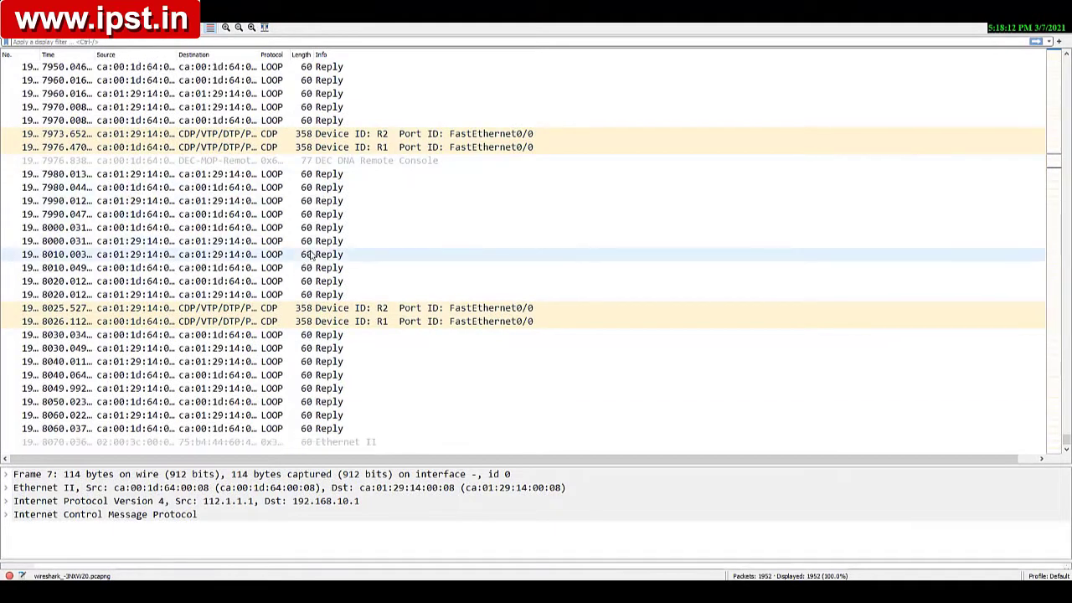
scroll(310, 249, "up", 5)
scroll(313, 253, "down", 5)
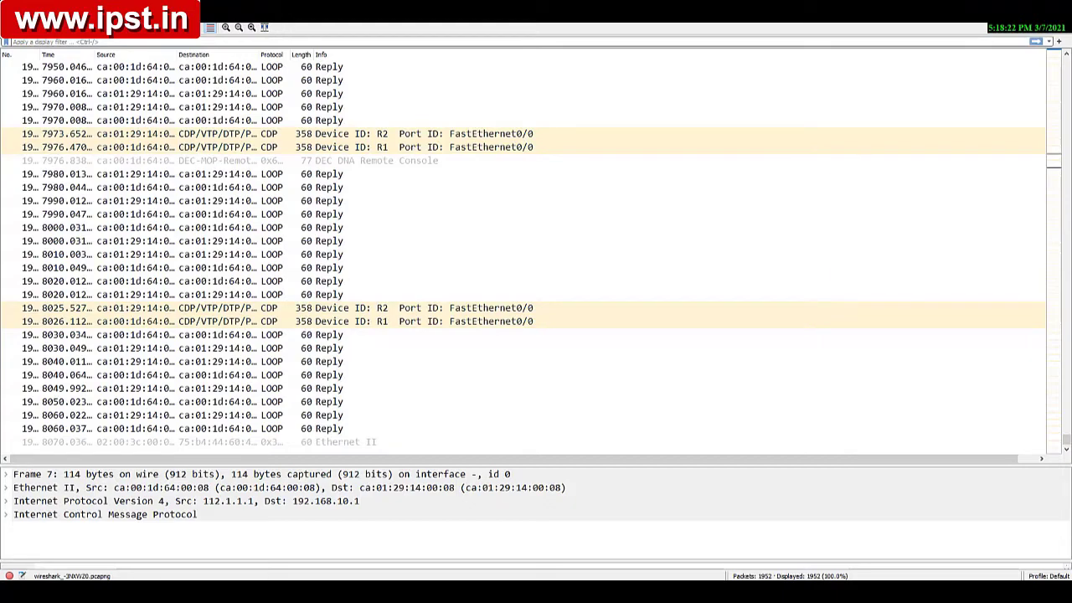
left_click(686, 592)
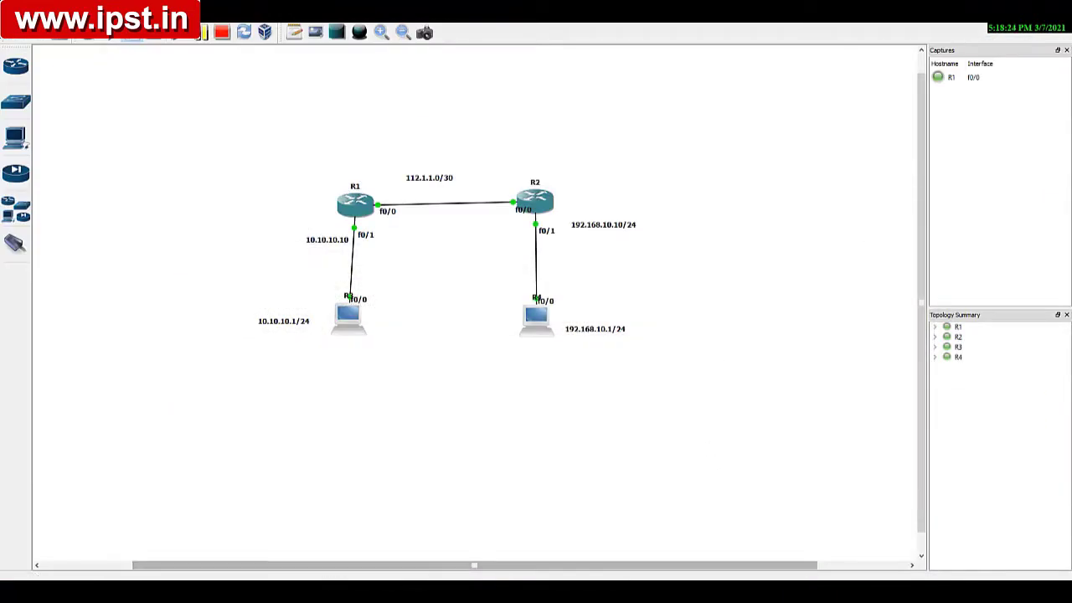
left_click(684, 592)
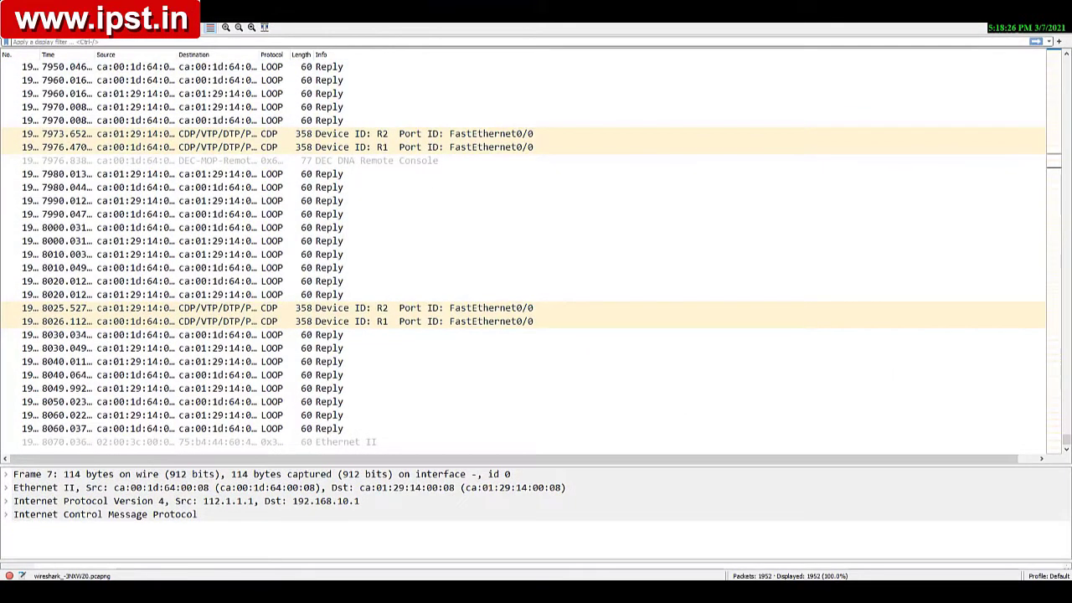
key("ctrl+q")
left_click(557, 307)
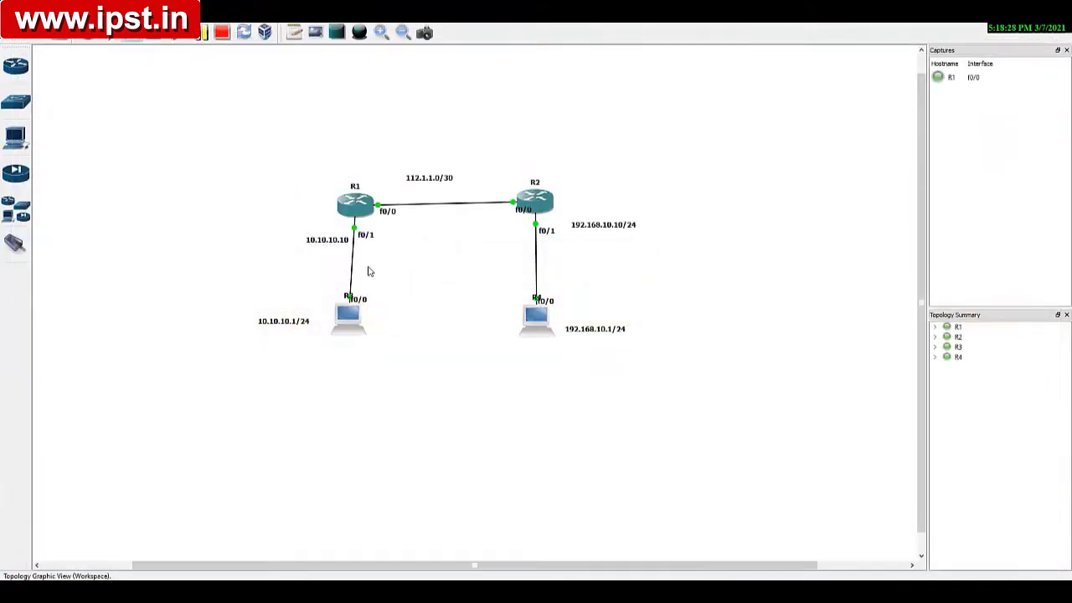
Step: Launch Wireshark for the new R1–R2 link capture and minimize its window
right_click(392, 206)
left_click(414, 193)
right_click(415, 208)
left_click(438, 223)
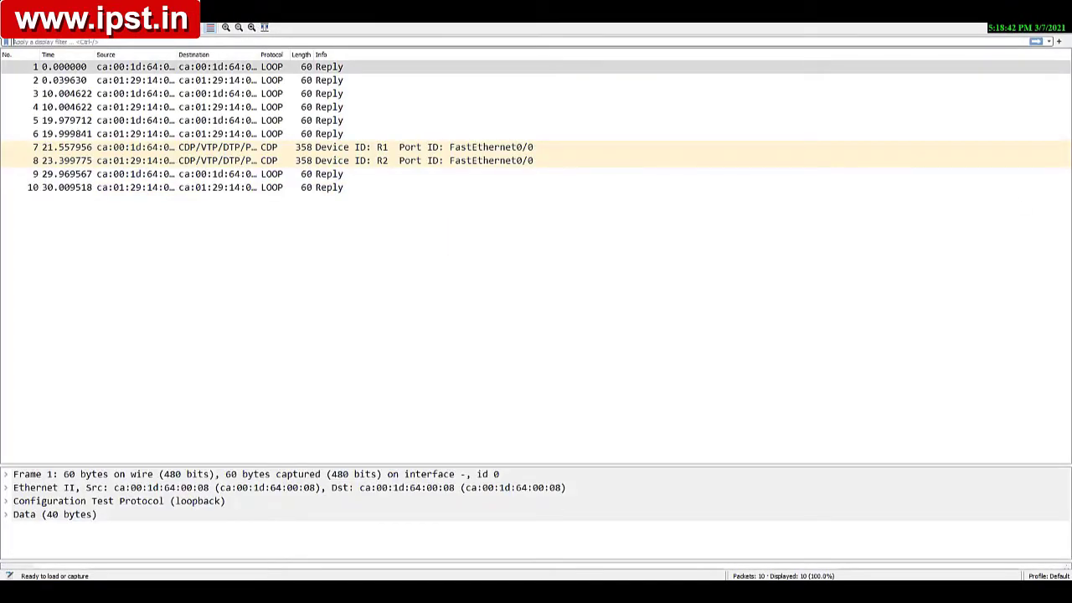
left_click(1007, 7)
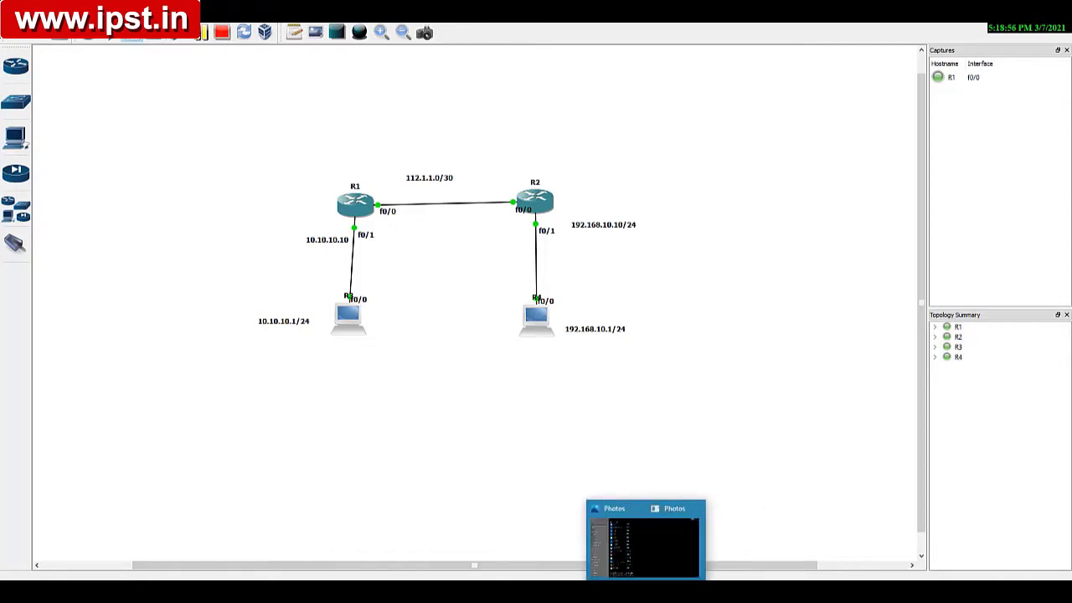
Step: Test connectivity from R3 to R4 by pinging 192.168.10.1 from R3's SuperPuTTY console
left_click(601, 549)
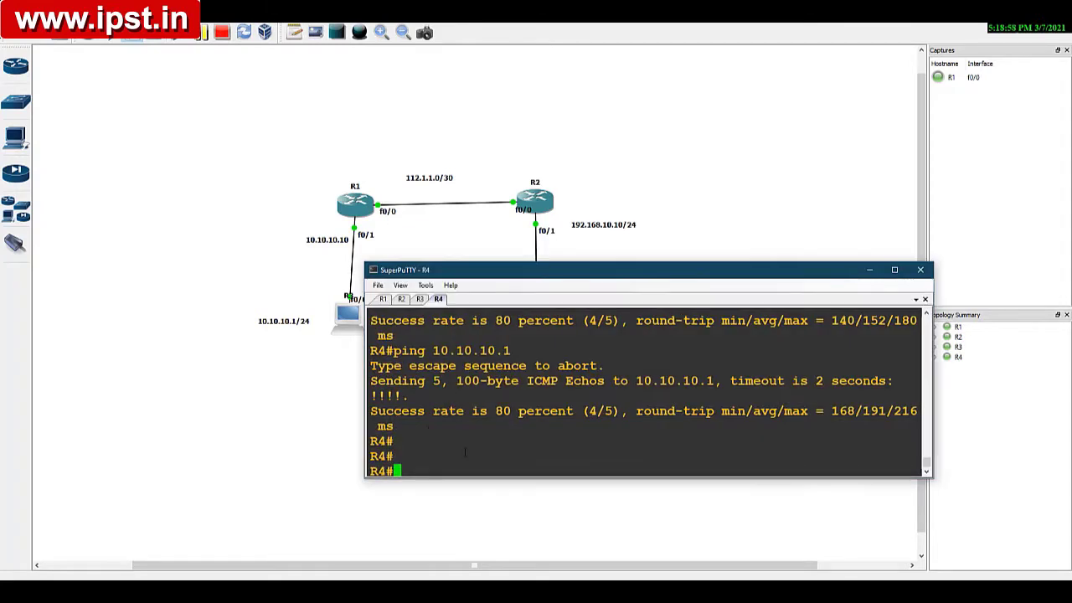
left_click(420, 299)
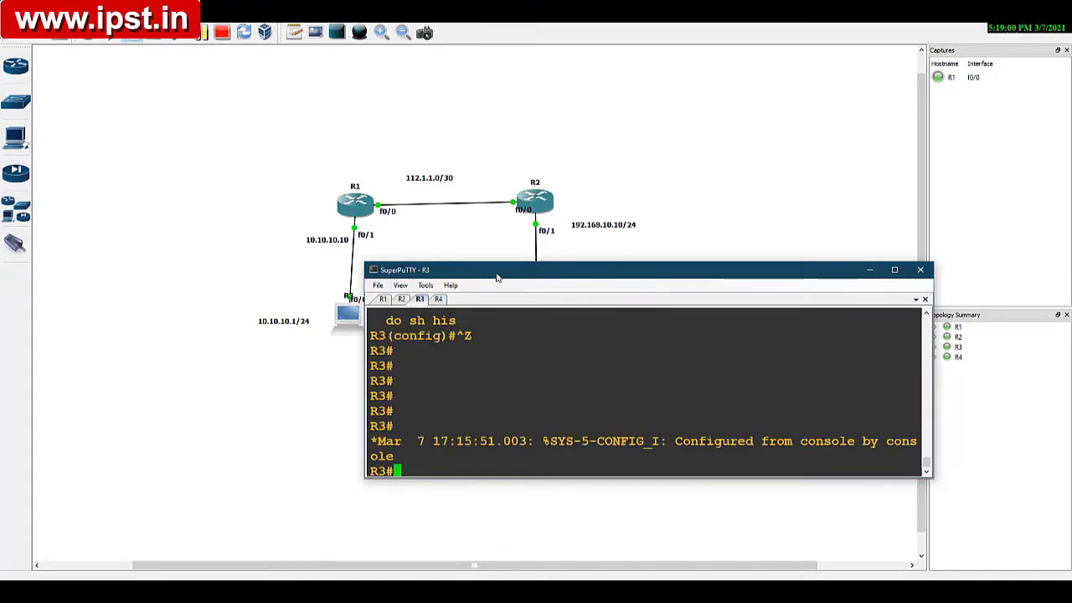
left_click_drag(497, 279, 486, 304)
type("p")
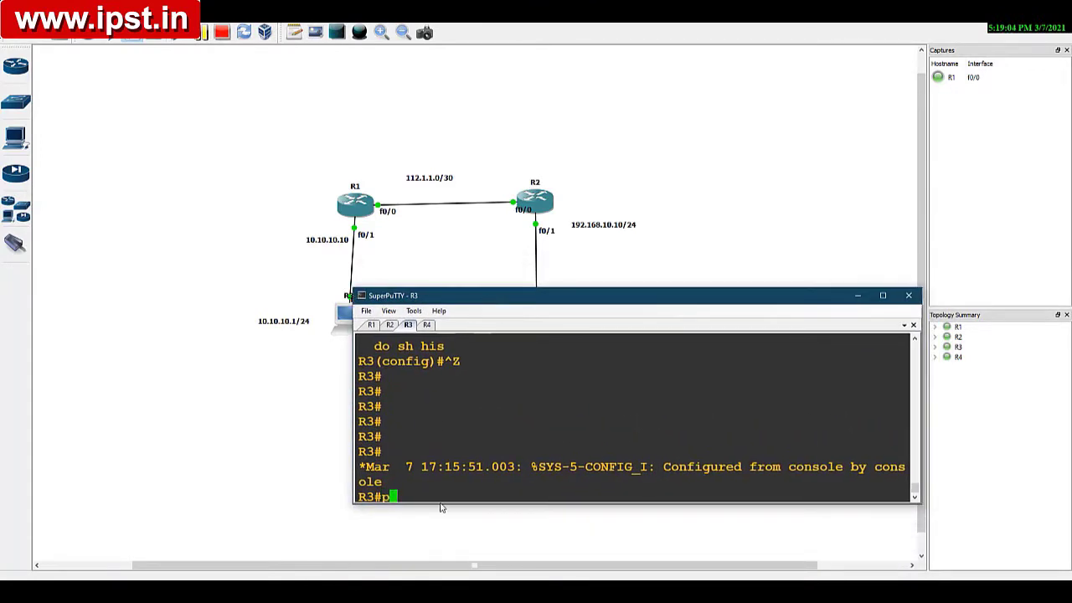
type("ing 192.168.10.1")
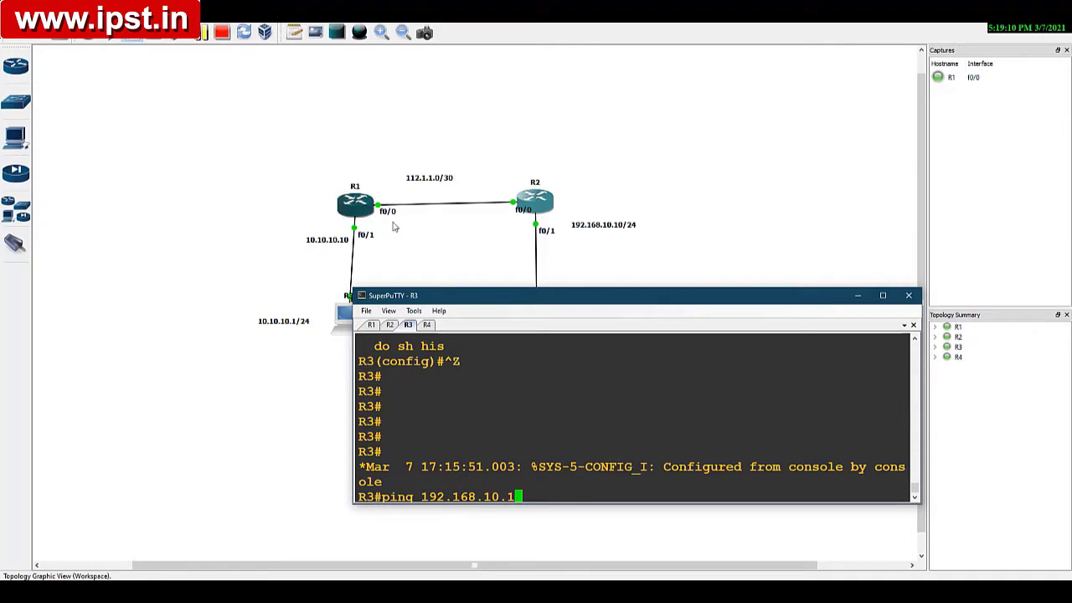
key("Return")
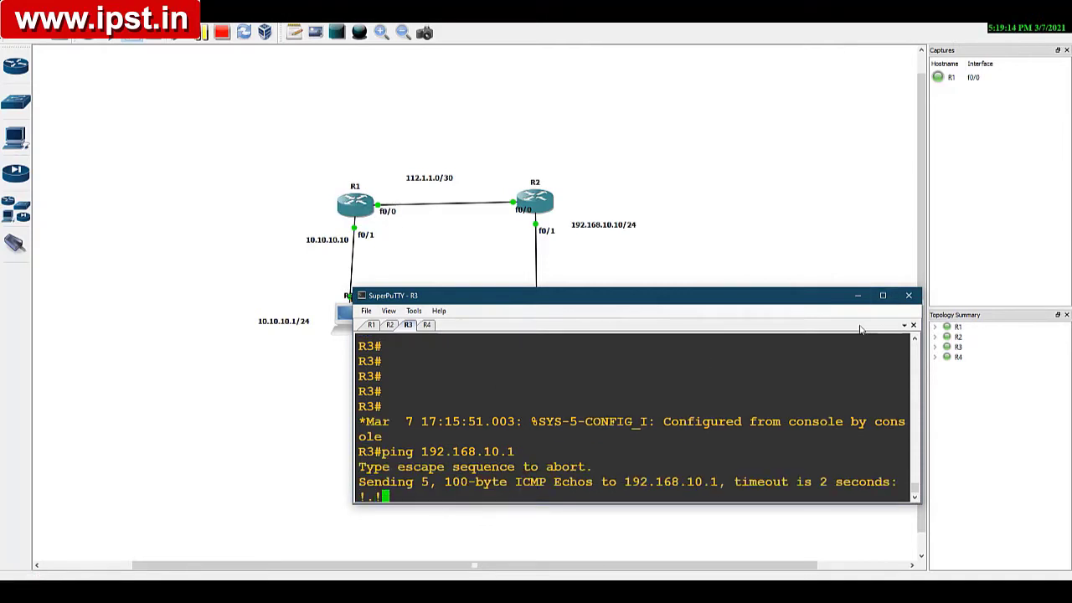
Step: Open the first echo request from 10.10.10.1 to 192.168.10.1 in Wireshark and inspect its Internet Control Message Protocol fields
left_click(857, 299)
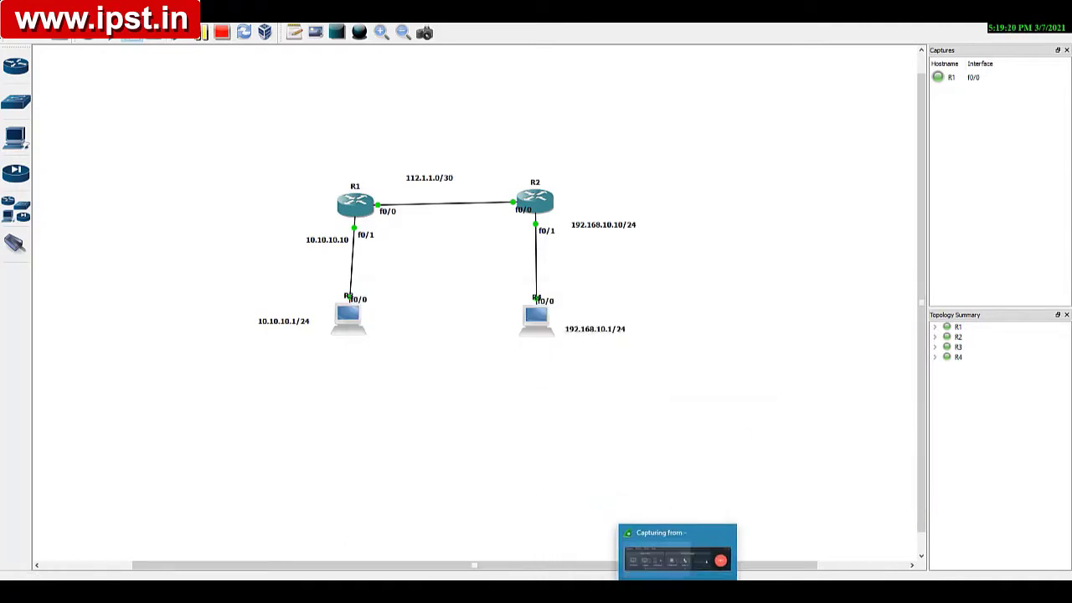
left_click(705, 591)
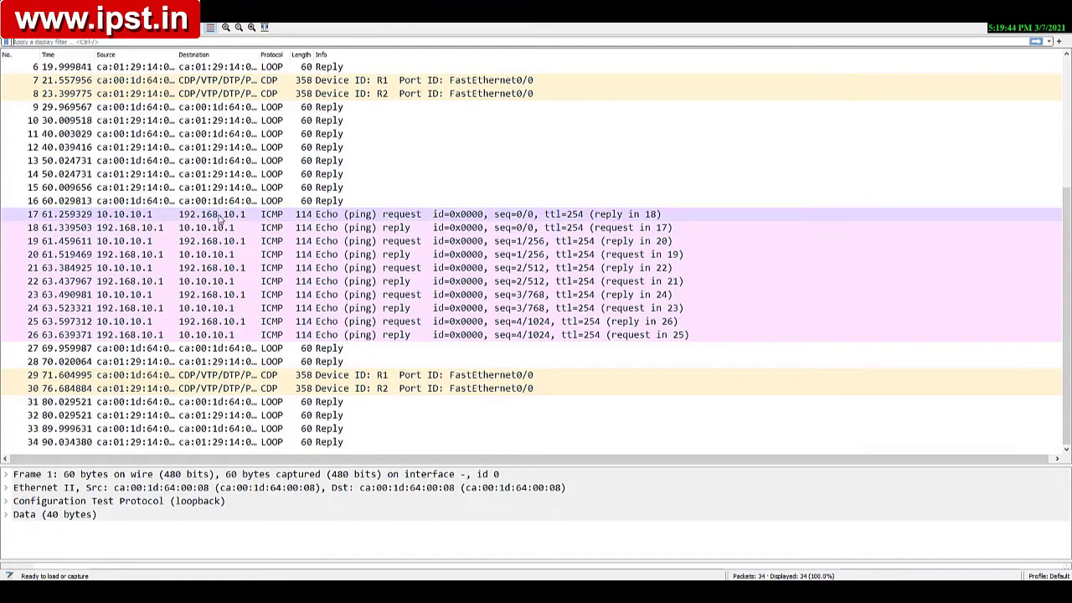
double_click(127, 216)
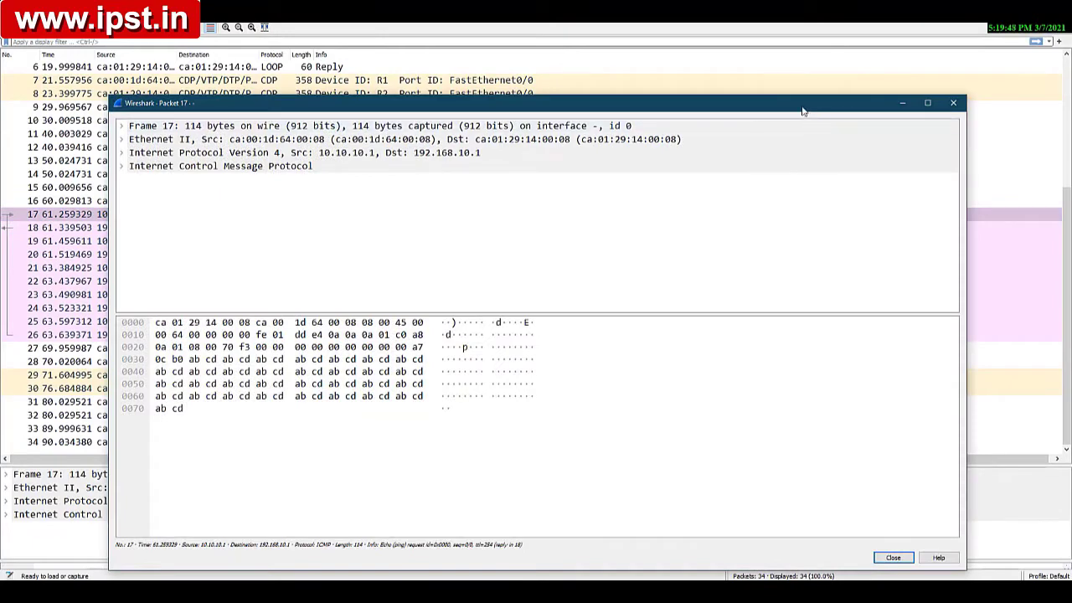
left_click_drag(802, 111, 739, 123)
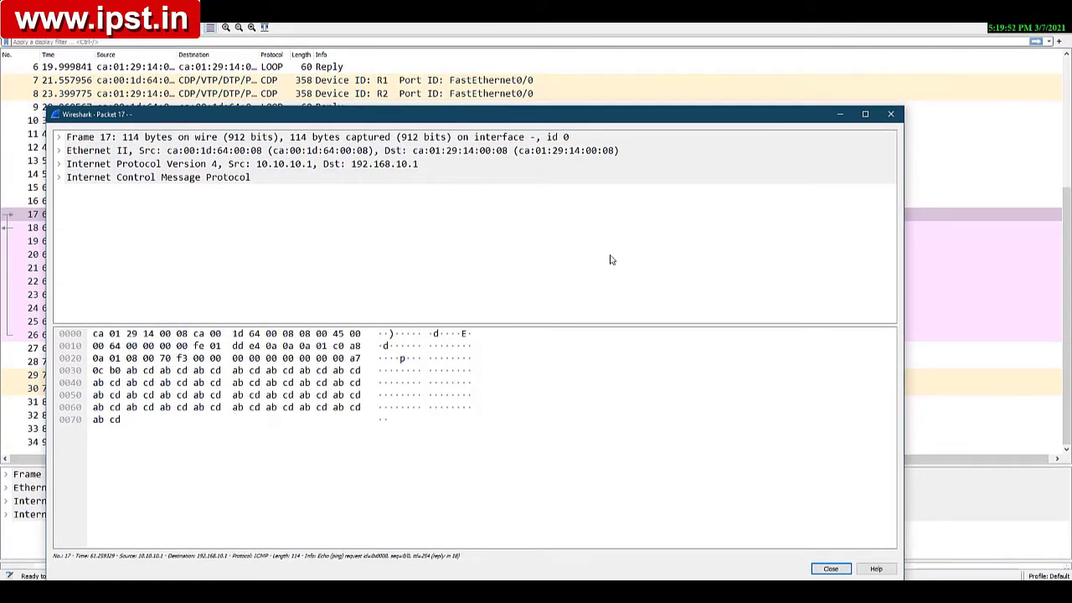
left_click_drag(373, 120, 435, 187)
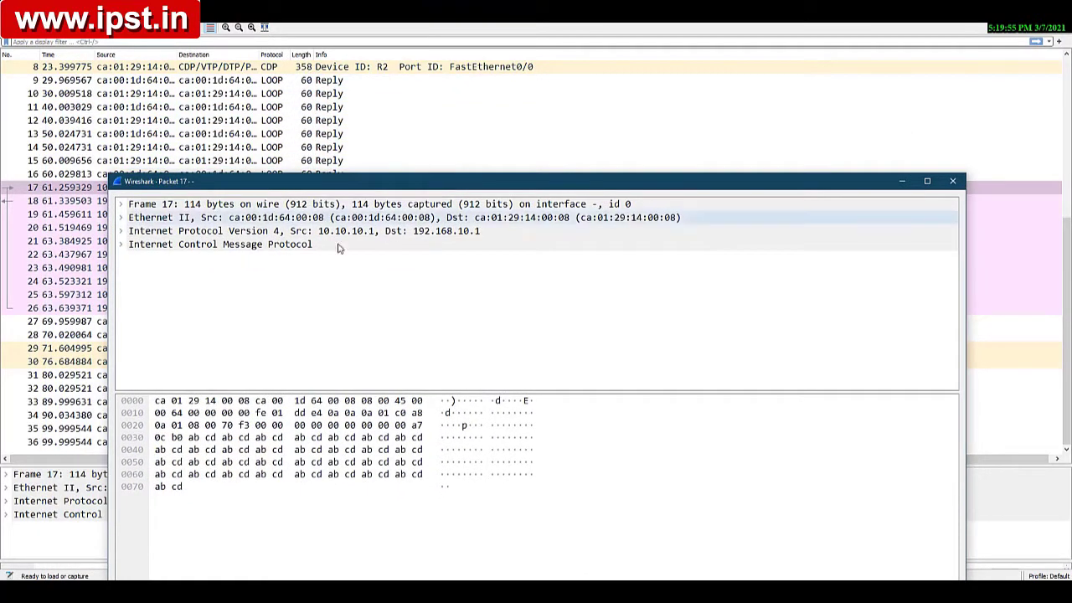
left_click(121, 245)
left_click(927, 181)
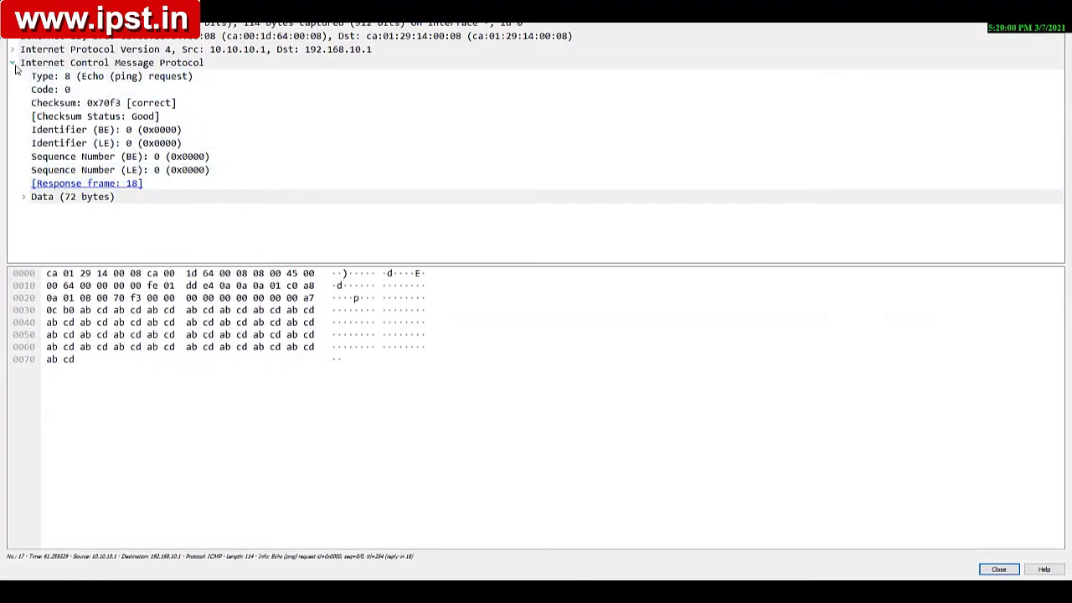
left_click(13, 64)
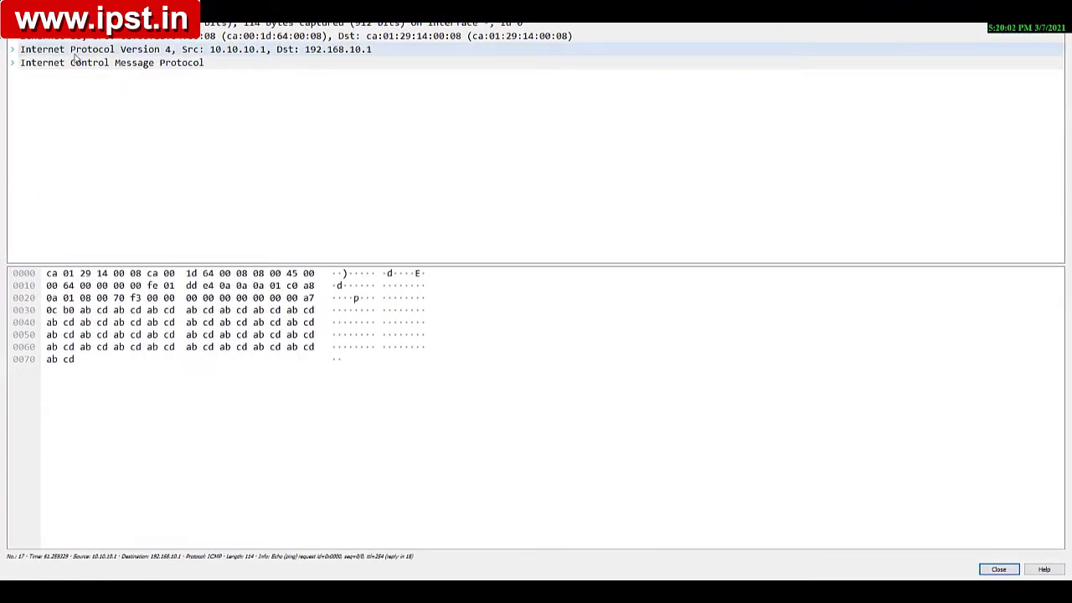
Step: Expand the packet's Internet Protocol Version 4 header and examine its Version, Header Length and Differentiated Services Field
left_click(13, 51)
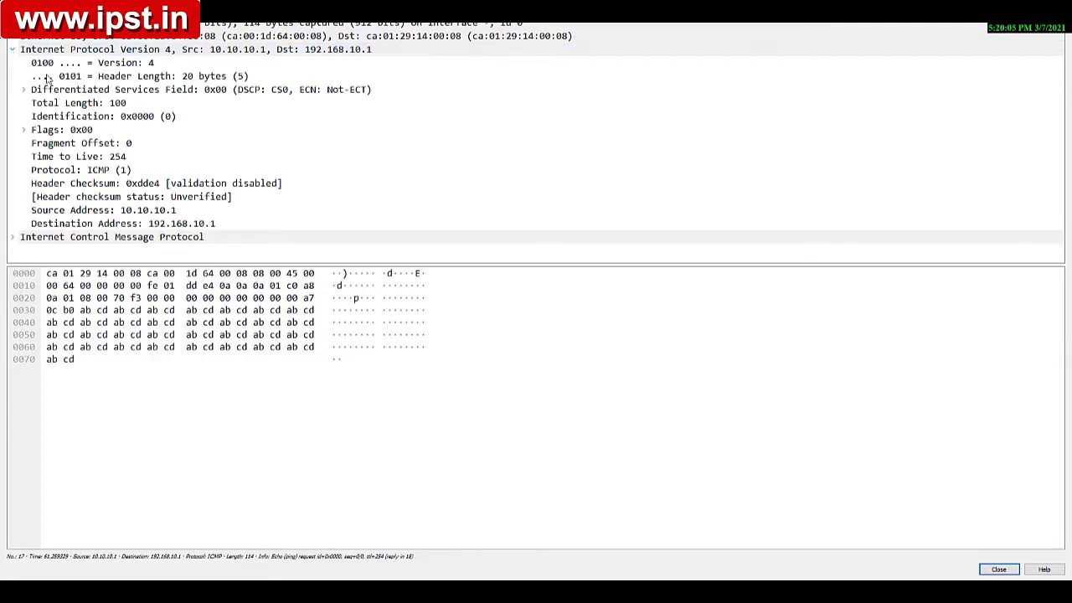
left_click(146, 65)
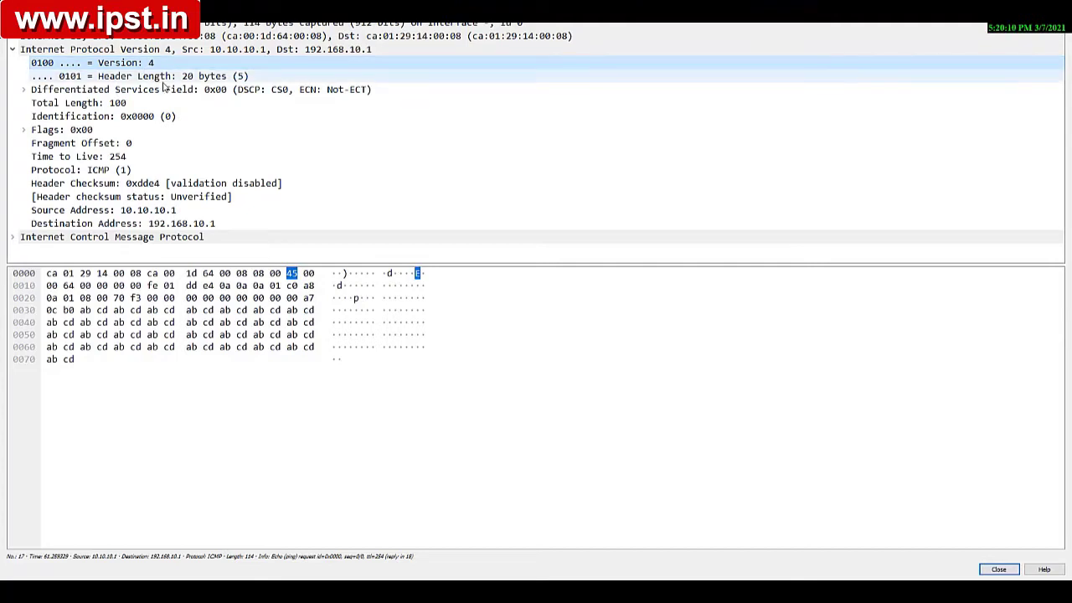
left_click(164, 79)
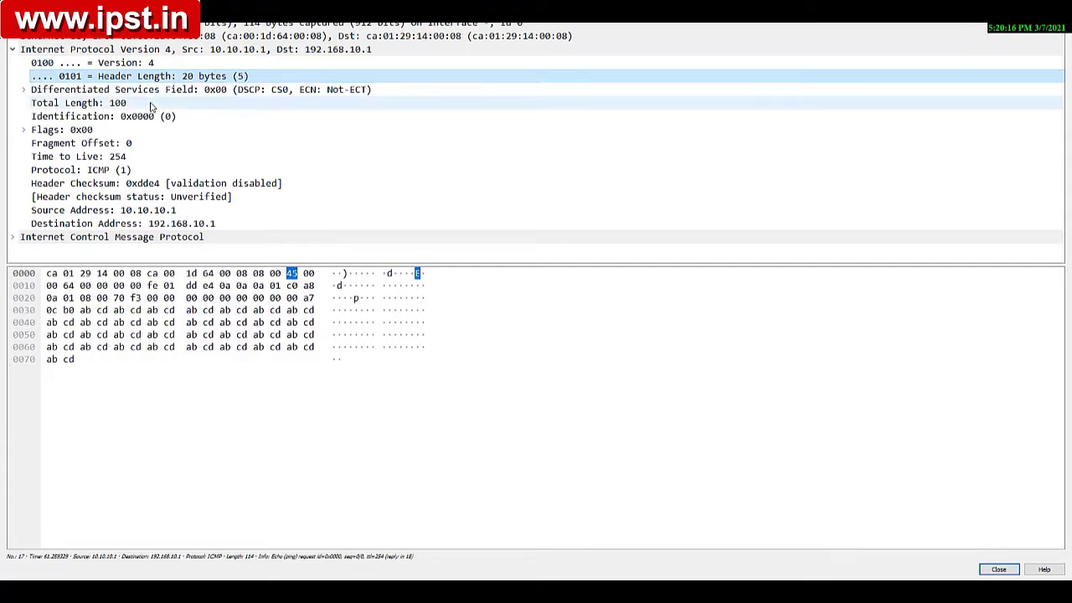
left_click(83, 94)
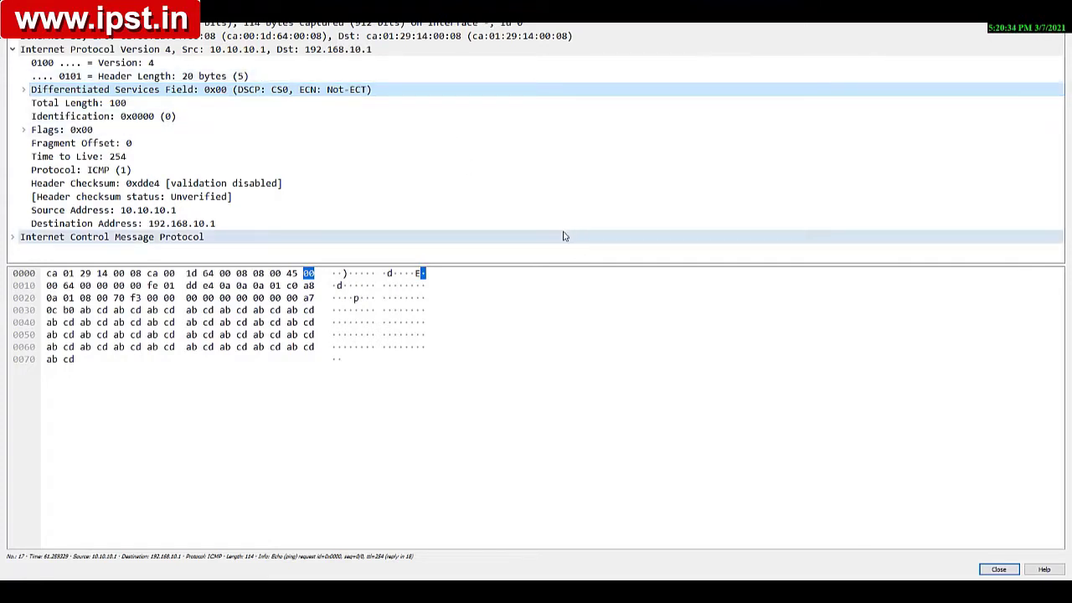
Step: Consult the TOS/DSCP table image in Photos, and examine the packet's Total Length and Differentiated Services Field in Wireshark
left_click(619, 590)
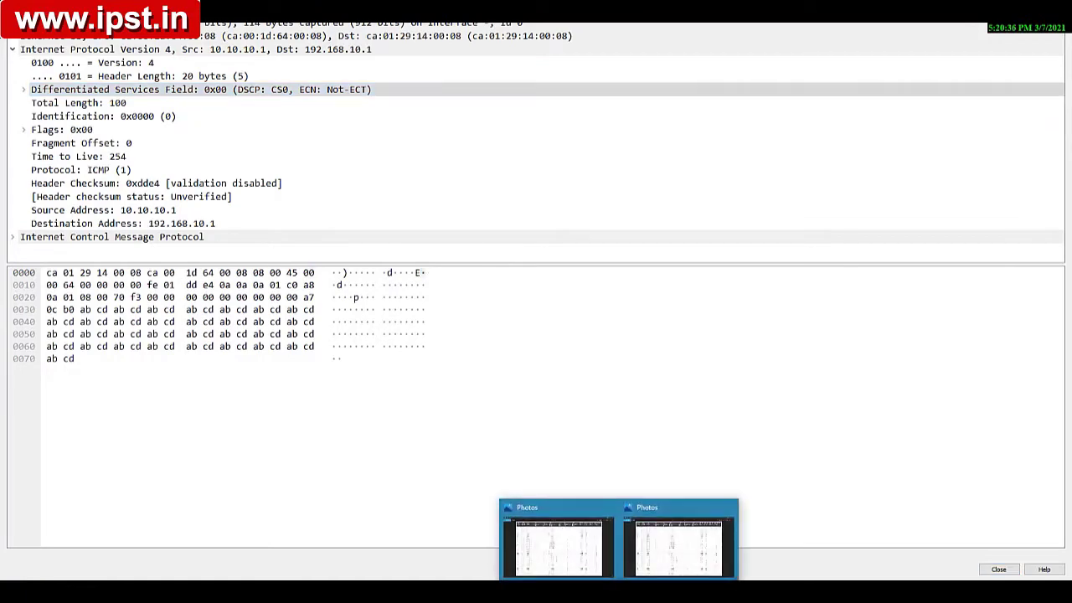
left_click(591, 562)
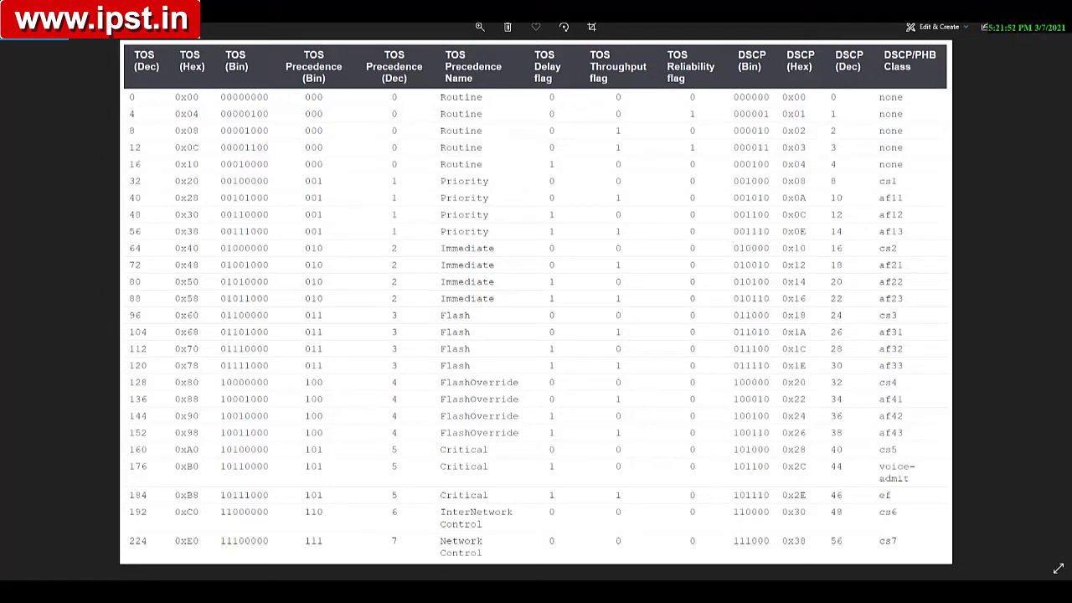
left_click(1007, 9)
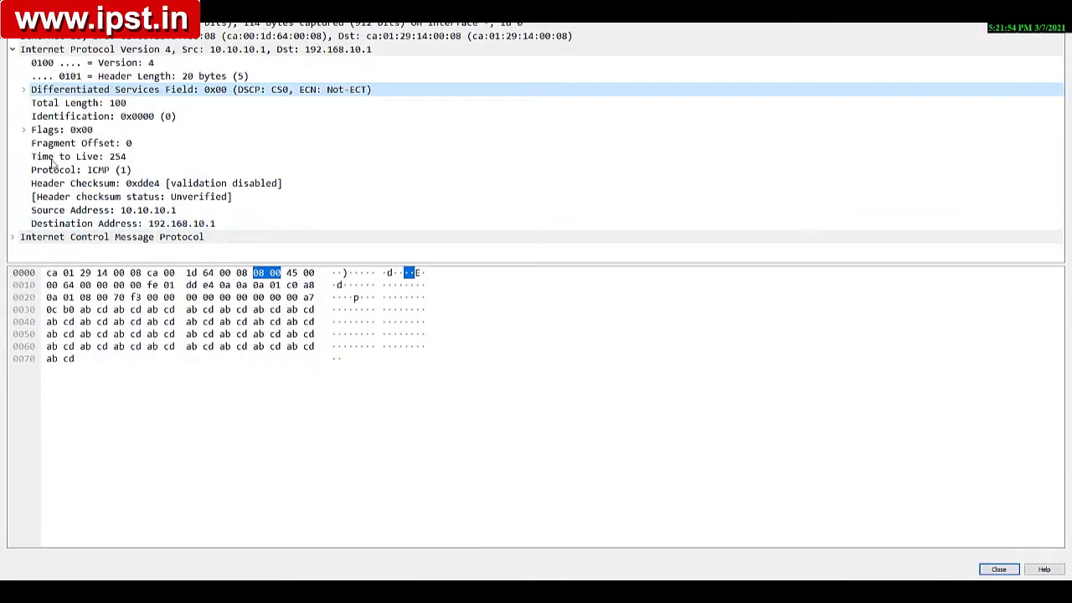
left_click(60, 104)
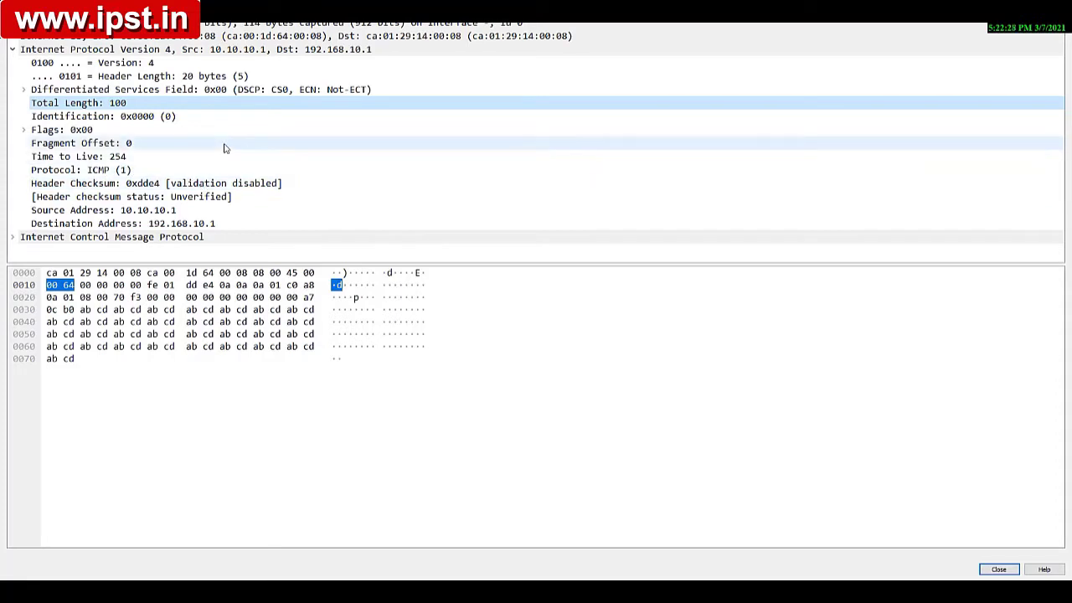
left_click(166, 90)
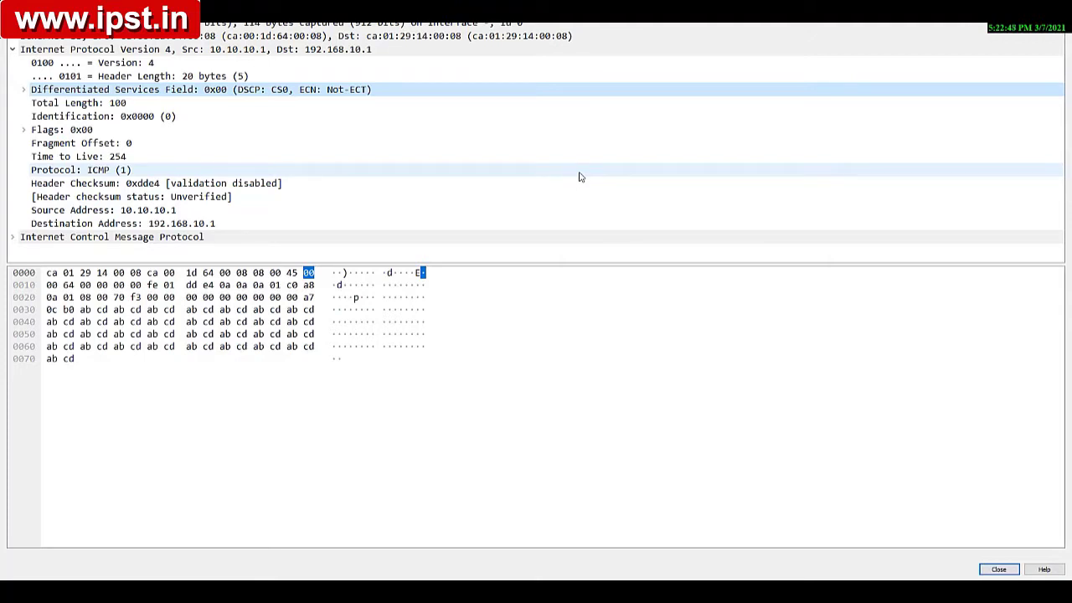
Step: Close the packet details and quit Wireshark, stopping the capture without saving the packets
left_click(997, 570)
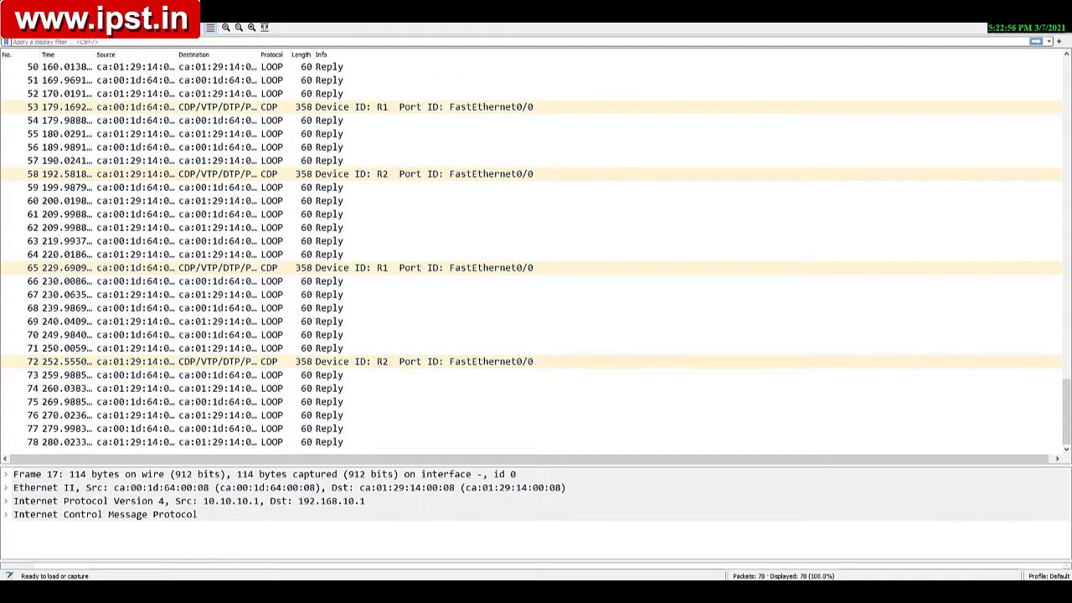
left_click(1058, 7)
left_click(570, 310)
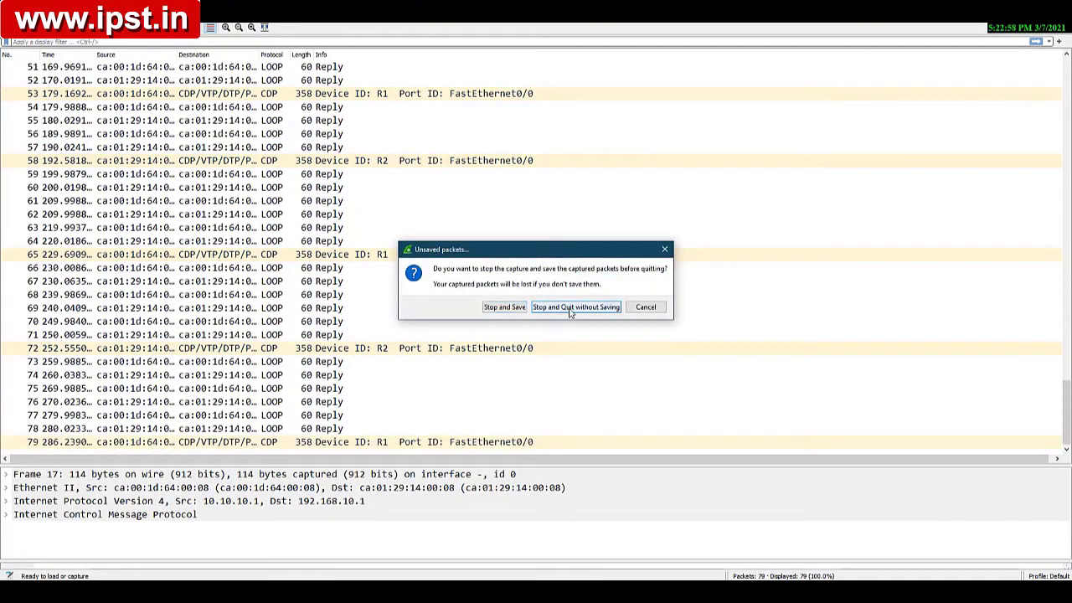
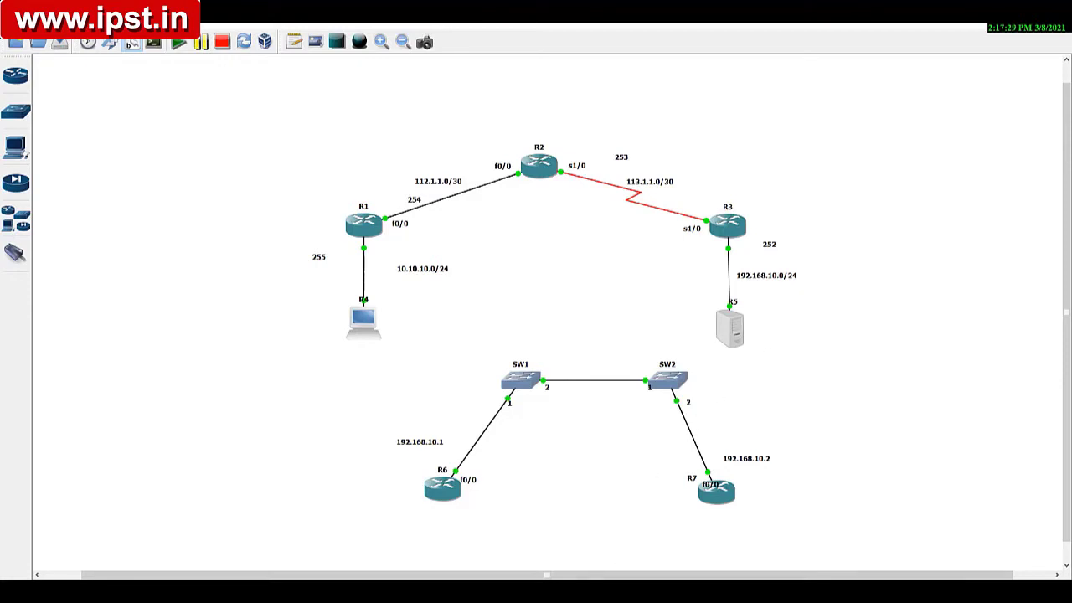
Step: Ping 192.168.10.1 from R4's console again, highlight the destination address in the command, and minimize the console
left_click(477, 590)
key("Up")
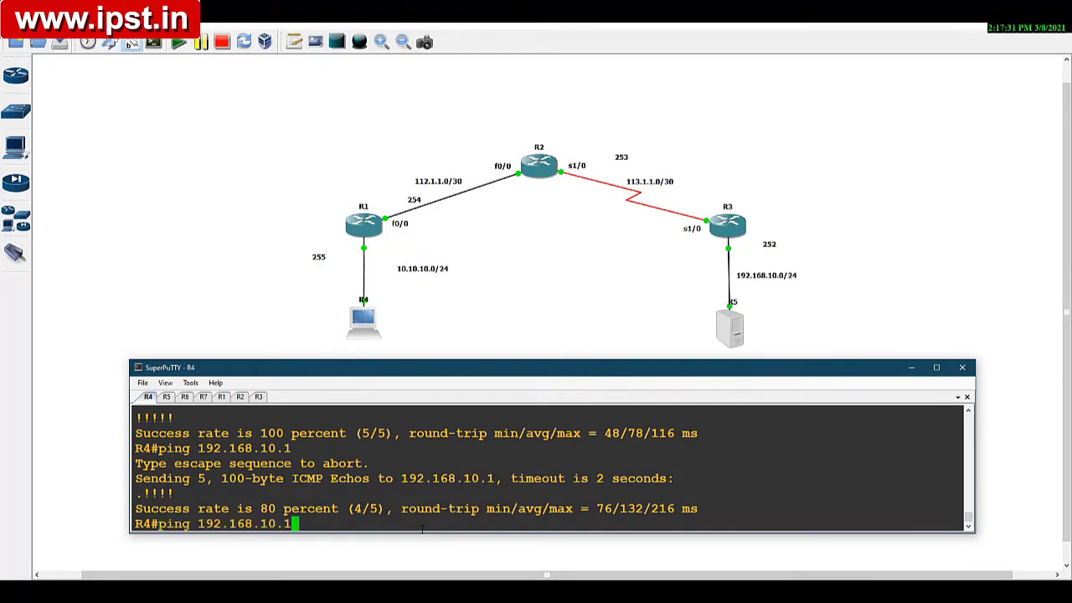
key("Return")
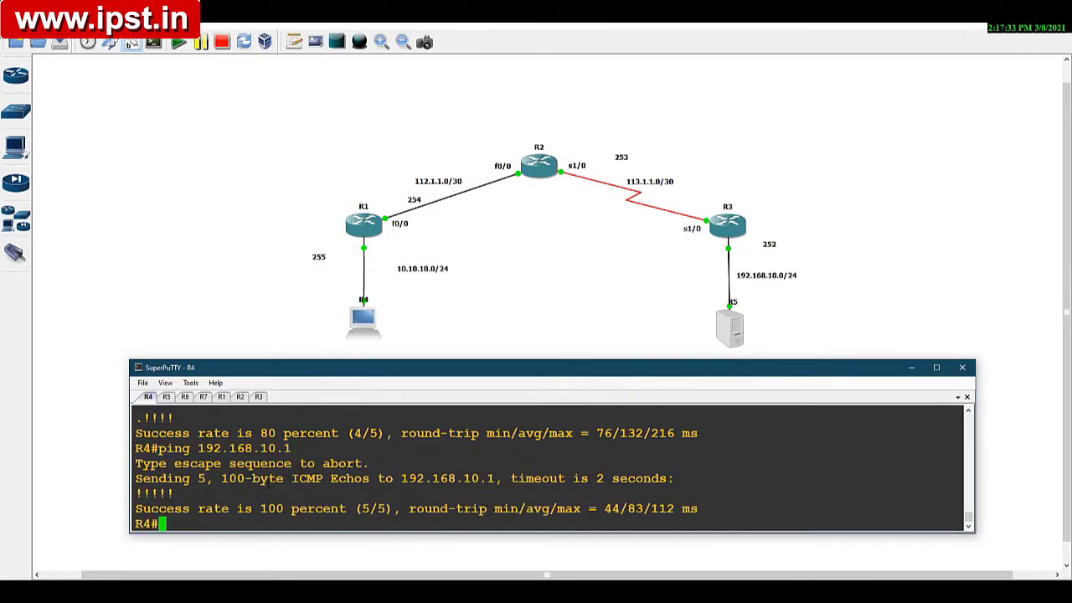
left_click_drag(198, 448, 292, 447)
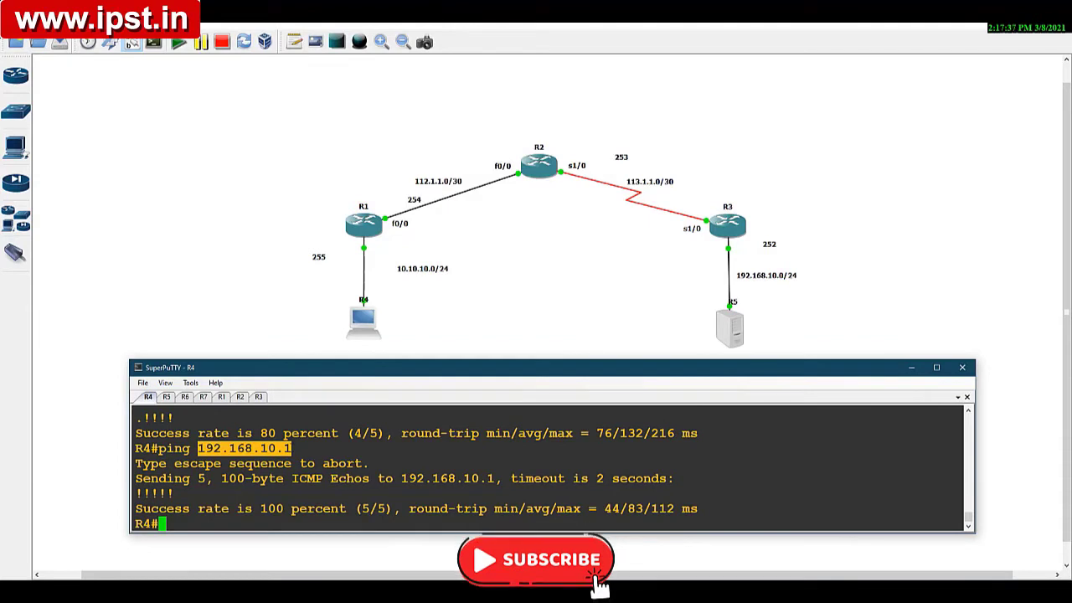
left_click(209, 525)
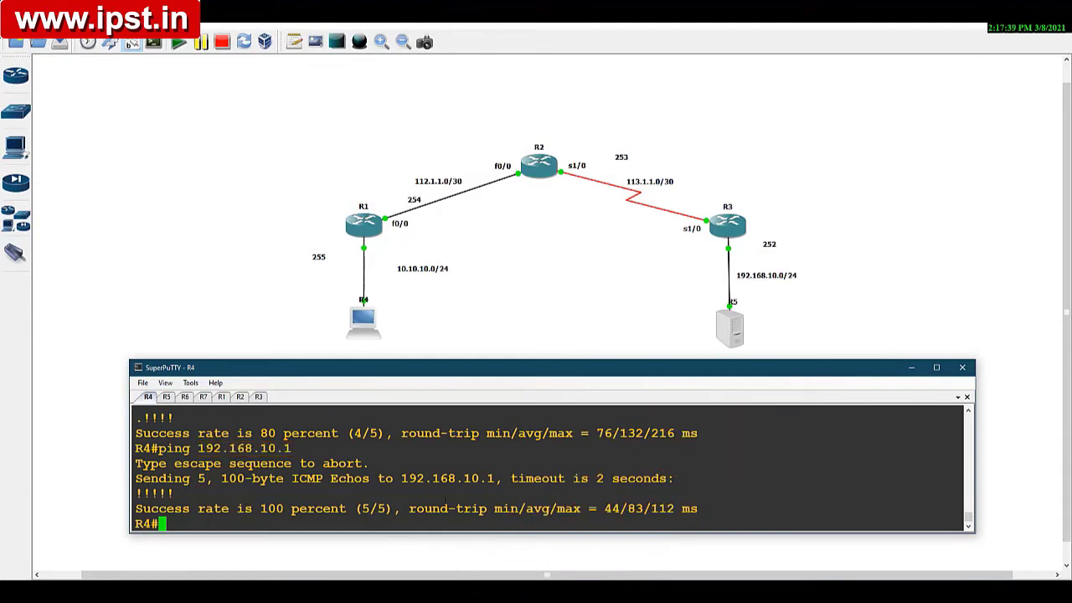
left_click(910, 367)
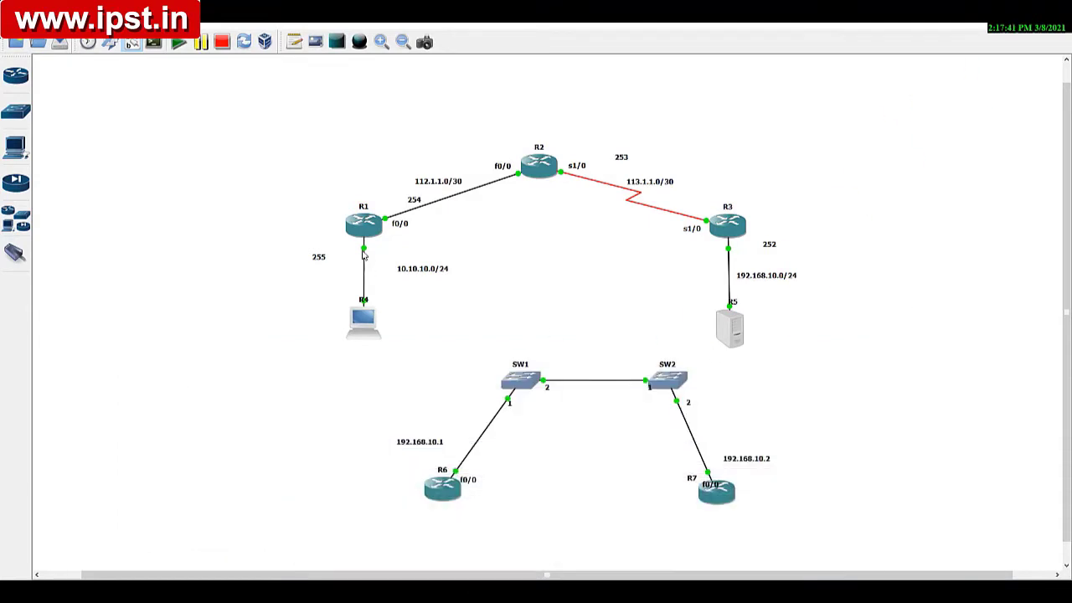
Step: Start Wireshark for the captures on the R1–R4 link and the R3–R5 link
right_click(363, 255)
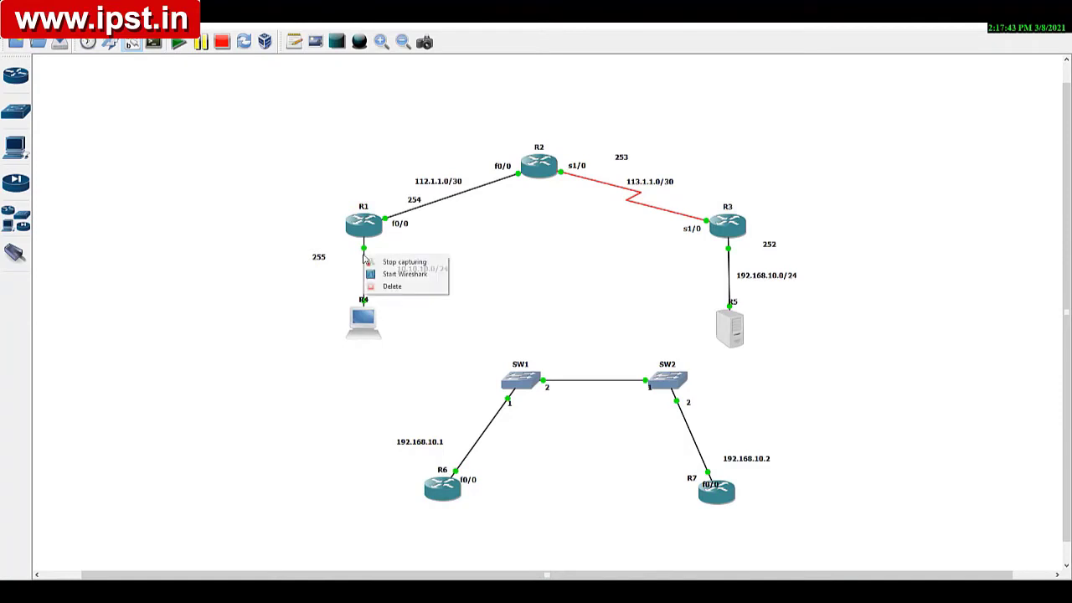
left_click(384, 273)
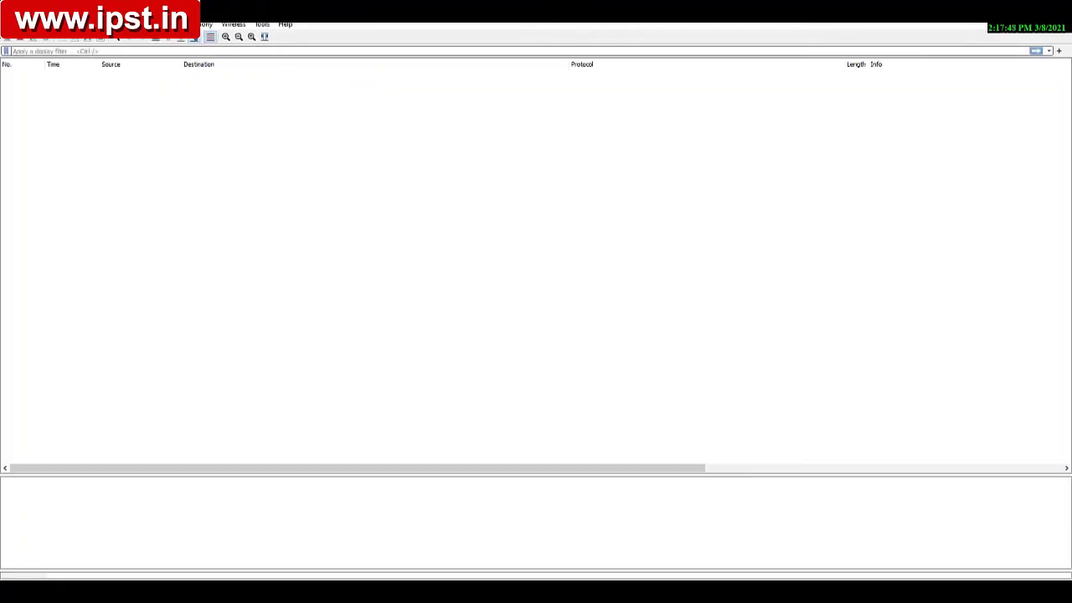
left_click(1009, 8)
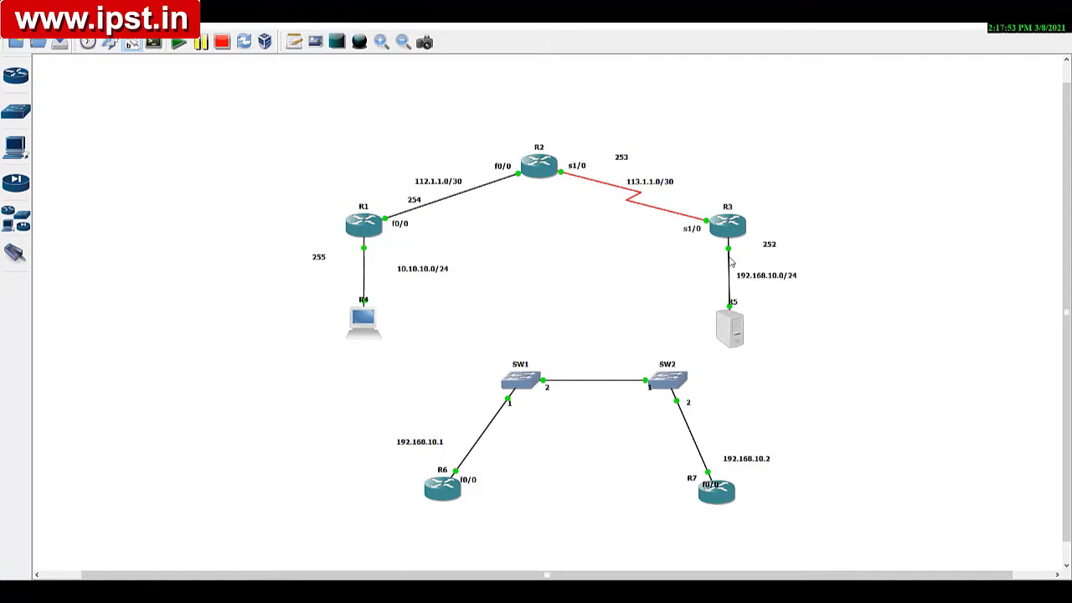
right_click(728, 259)
left_click(742, 276)
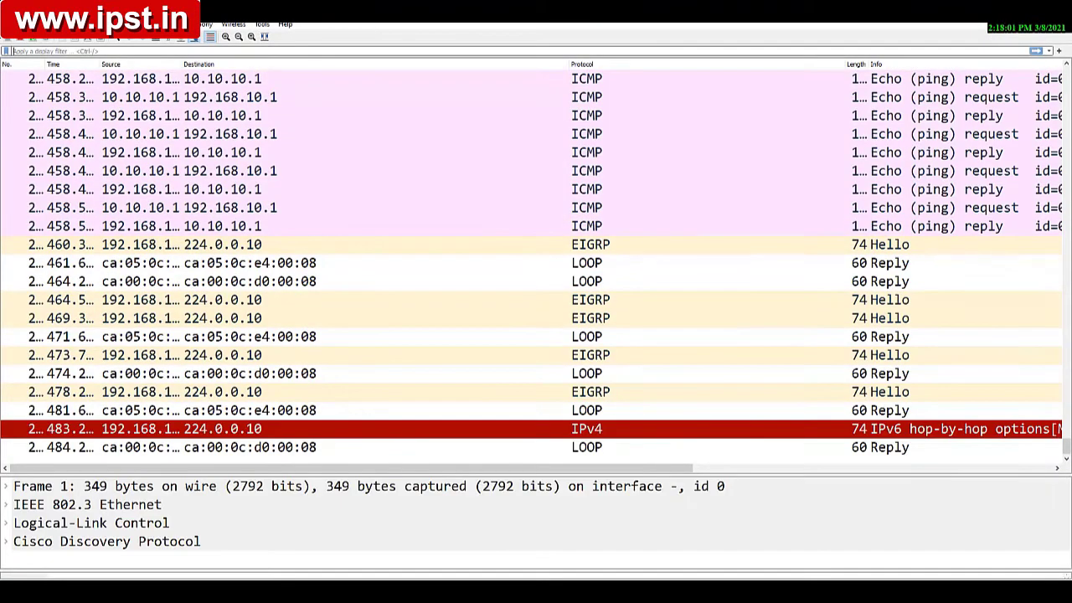
Step: In the R1–R4 capture, open the latest ping's first echo request and examine the Time to Live in its IPv4 header
key("alt+Tab")
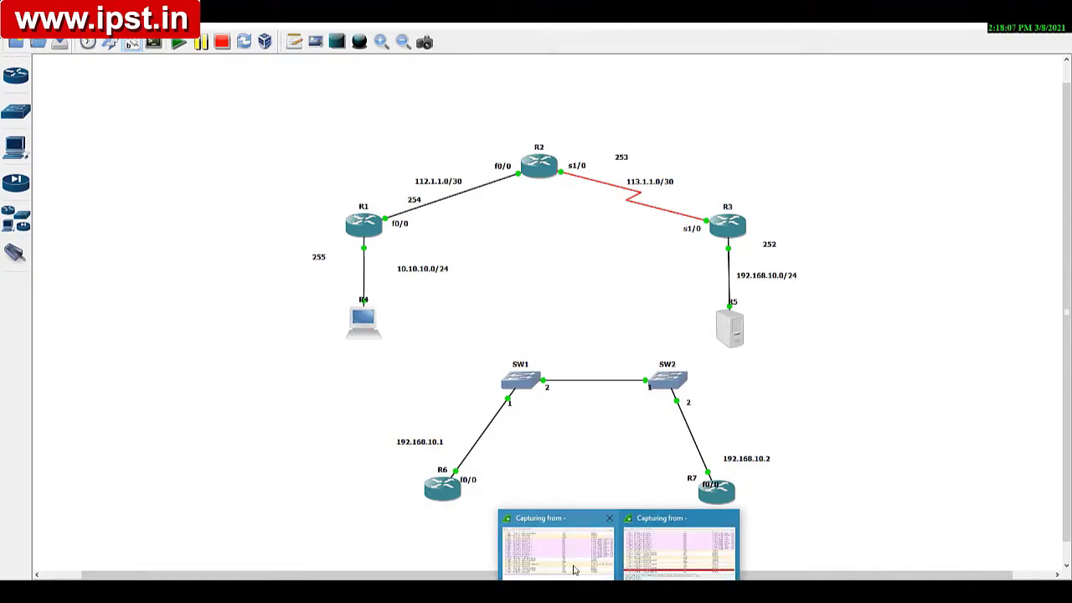
left_click(569, 559)
scroll(306, 386, "up", 10)
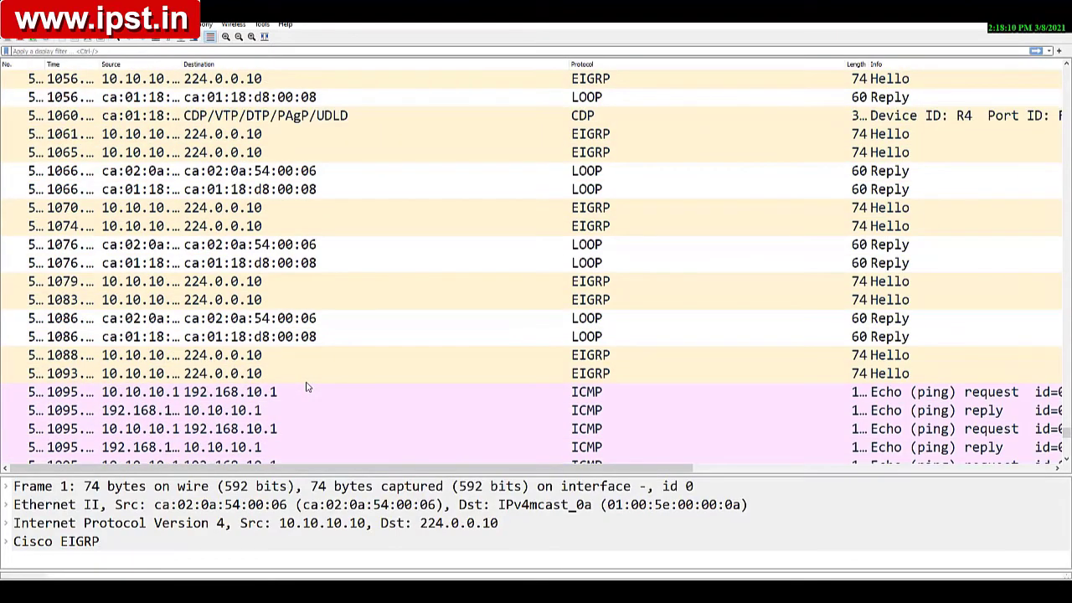
double_click(167, 392)
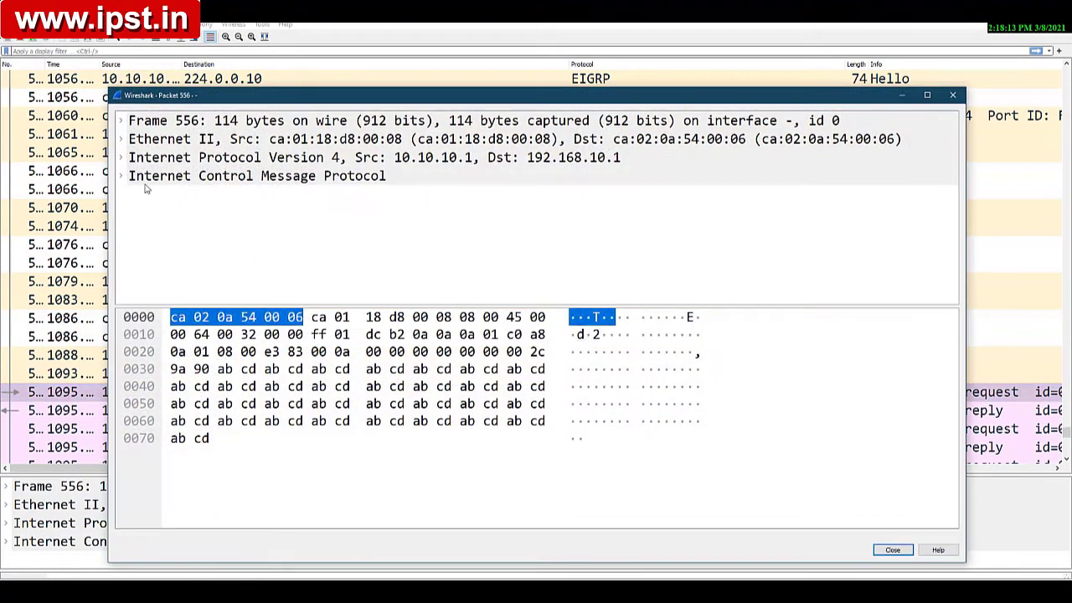
double_click(151, 157)
scroll(273, 266, "down", 1)
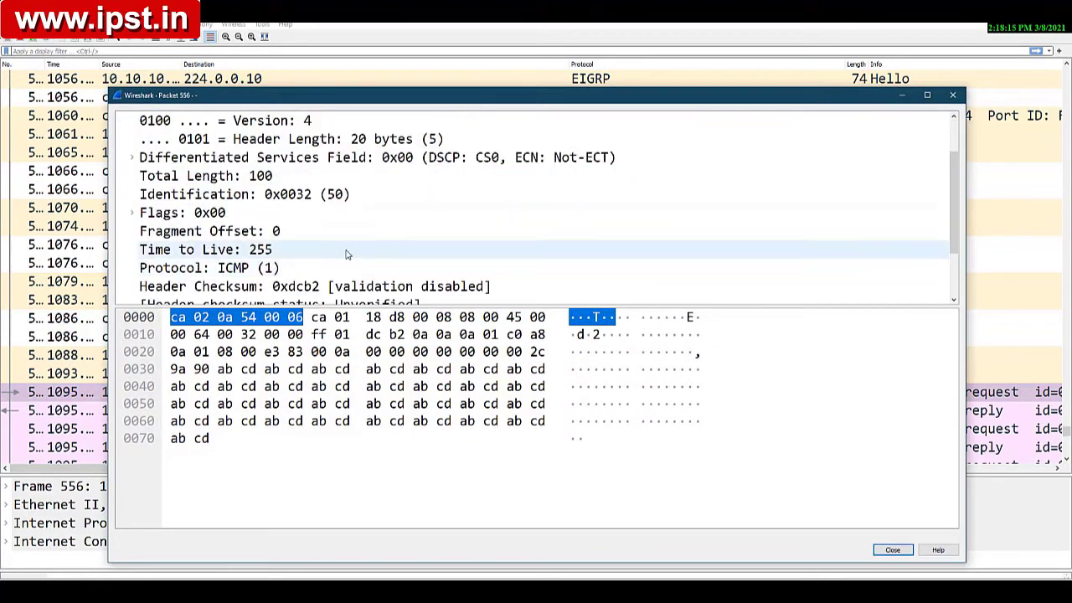
left_click(260, 249)
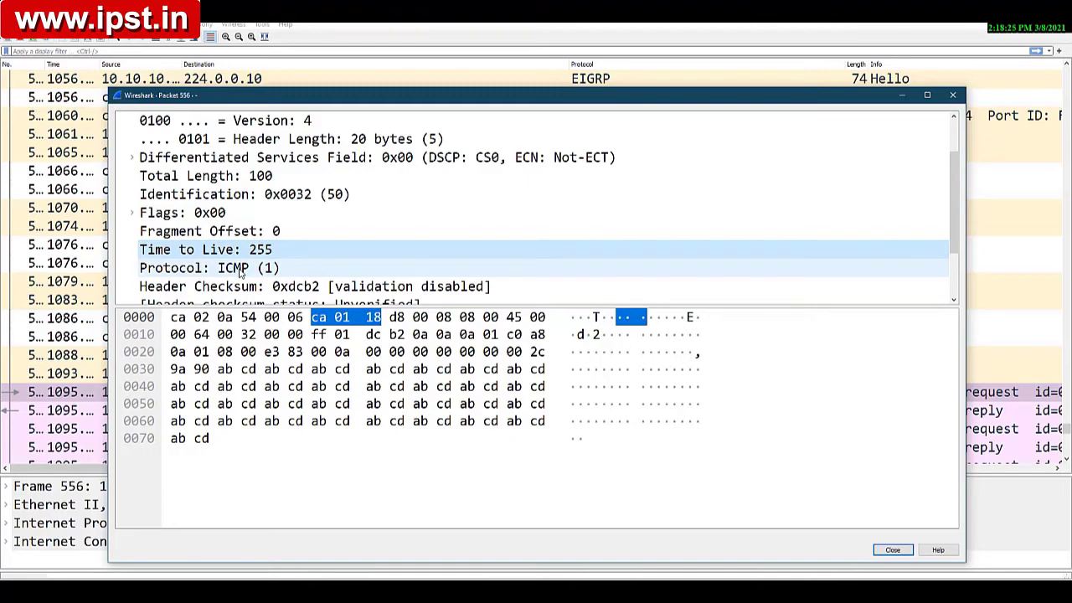
left_click(892, 549)
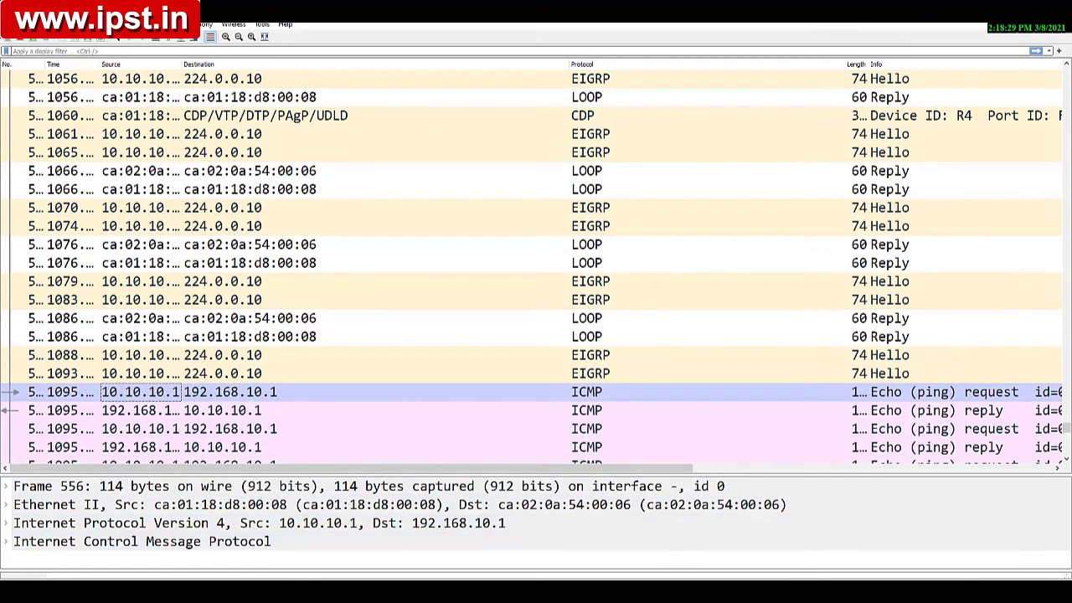
Step: In the R3–R5 capture, examine the Time to Live of the matching echo request's IPv4 header, and minimize the Wireshark windows
left_click(653, 559)
scroll(368, 287, "down", 5)
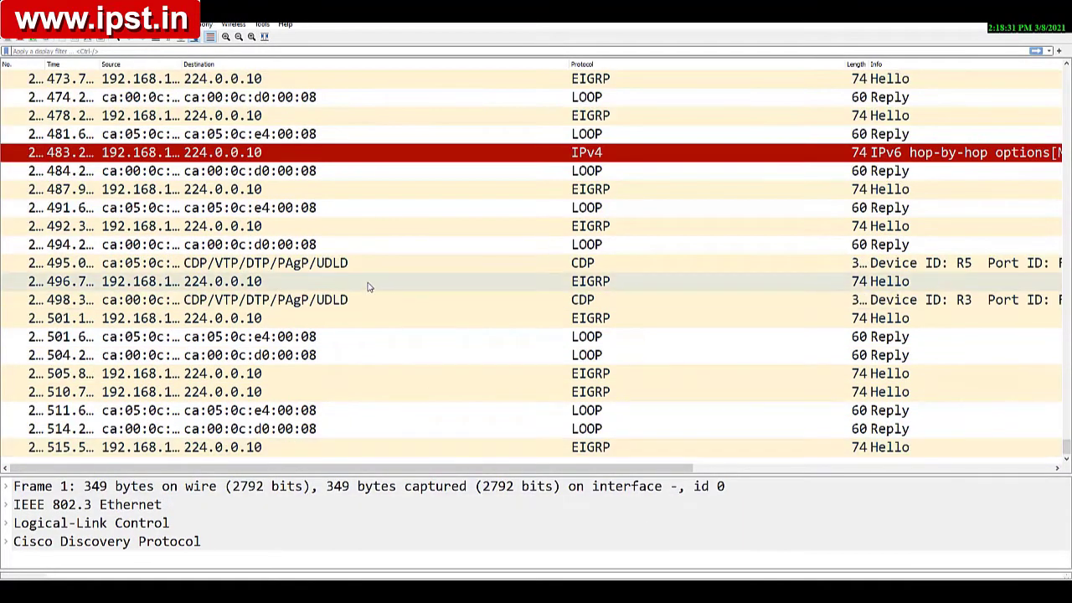
scroll(335, 299, "up", 7)
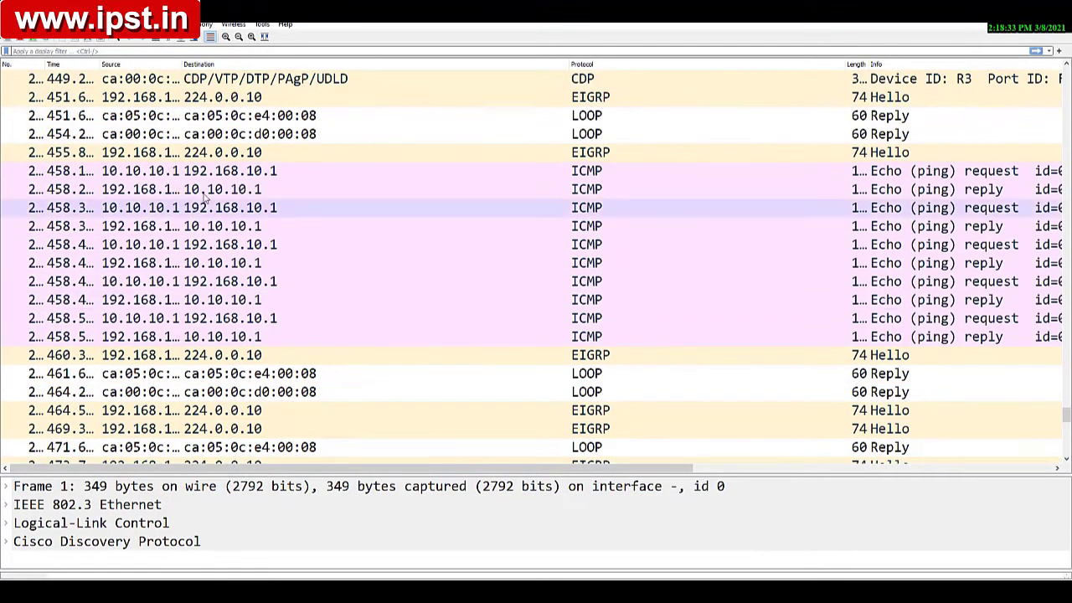
double_click(148, 172)
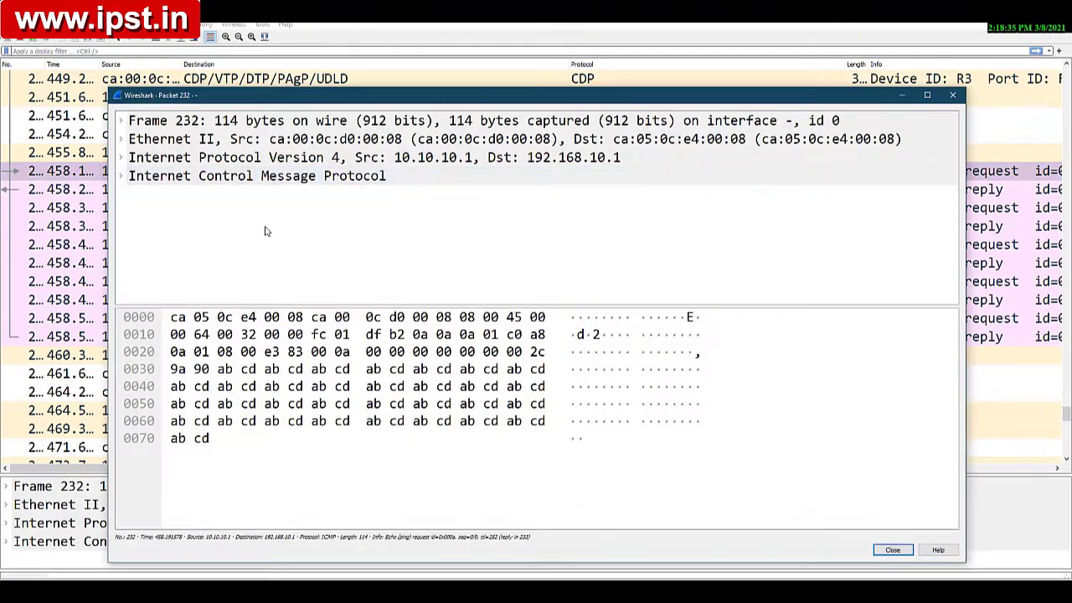
left_click(122, 158)
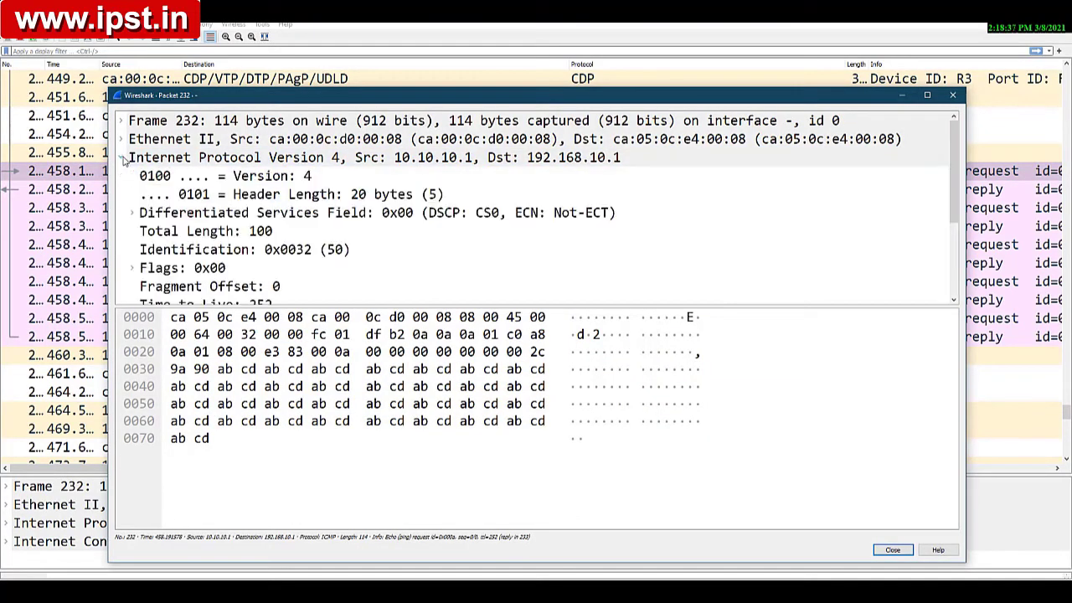
scroll(247, 232, "down", 1)
left_click(261, 251)
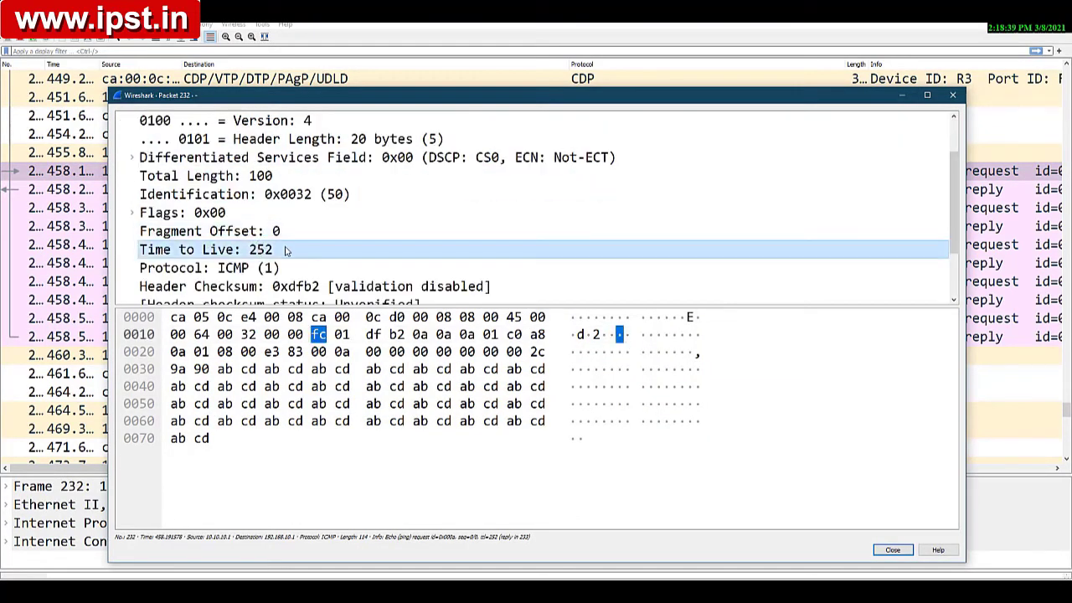
left_click(902, 95)
left_click(1007, 8)
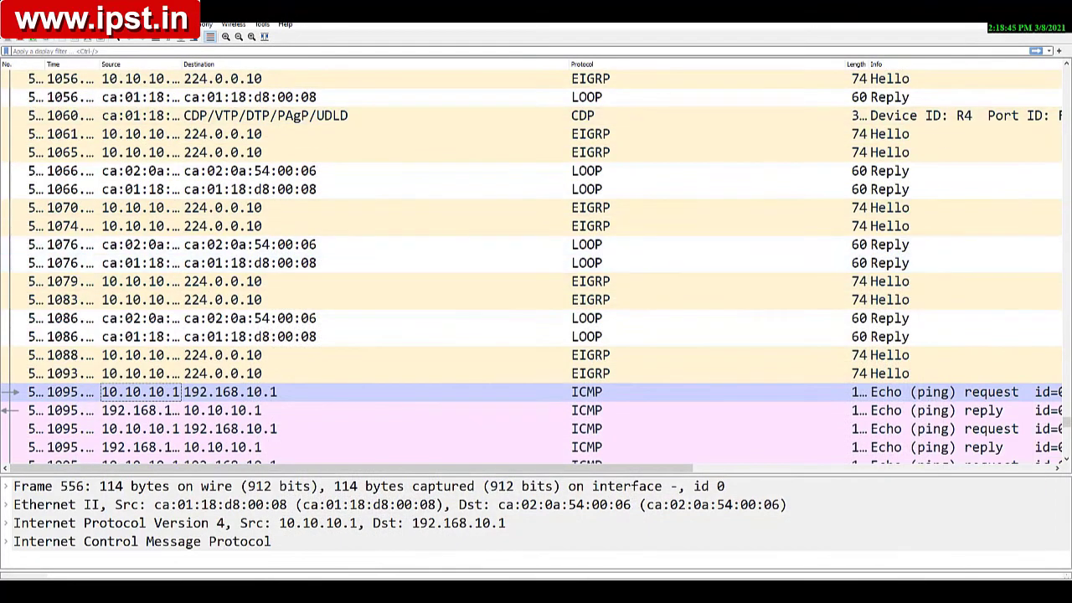
left_click(1007, 9)
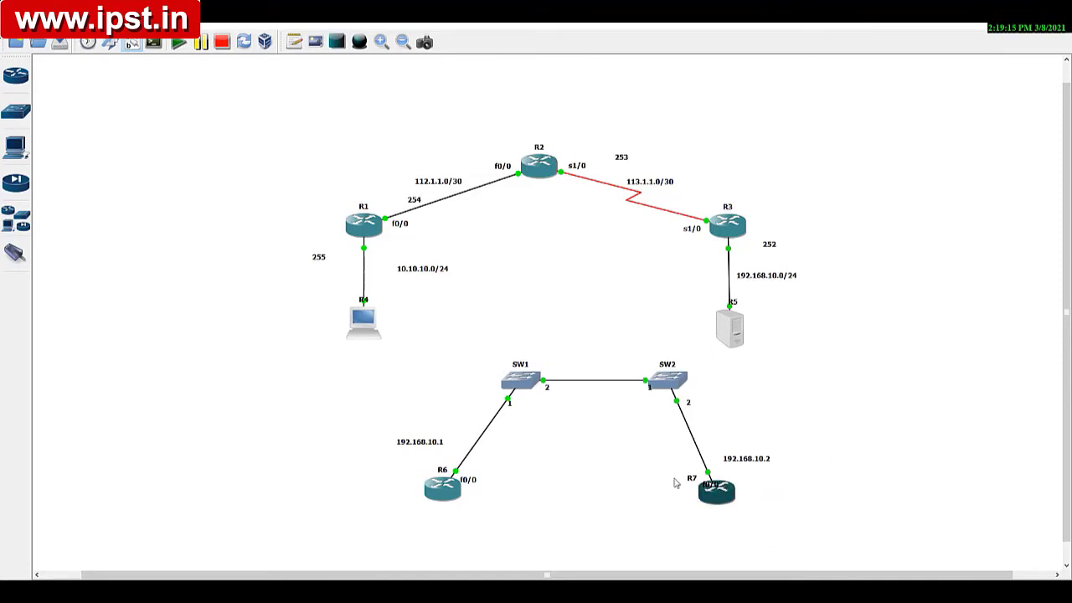
Step: Quit both open Wireshark captures, stopping them without saving the packets
right_click(619, 594)
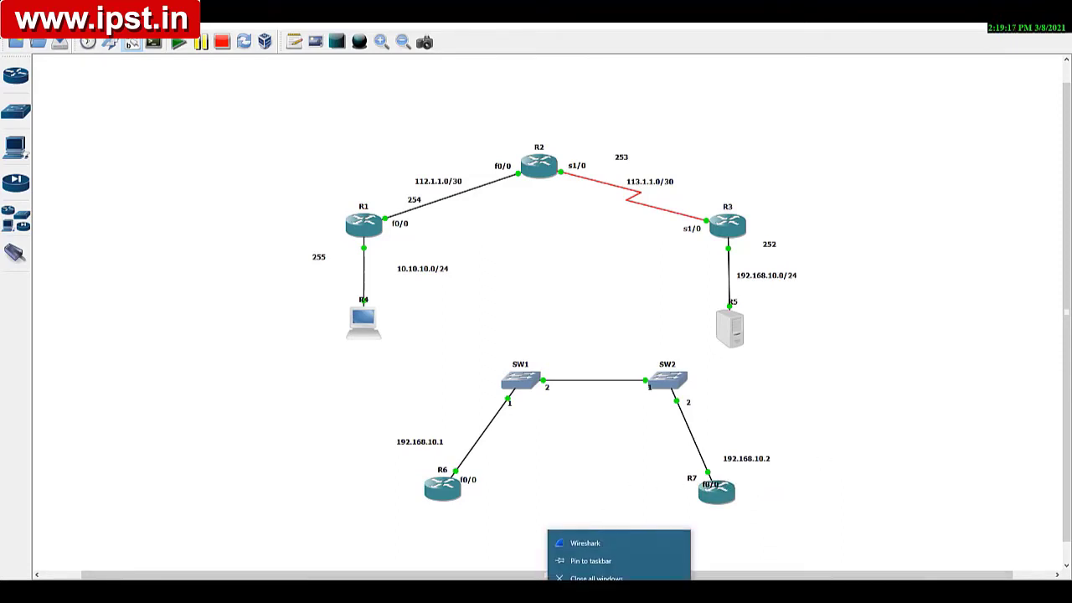
left_click(619, 593)
left_click(510, 564)
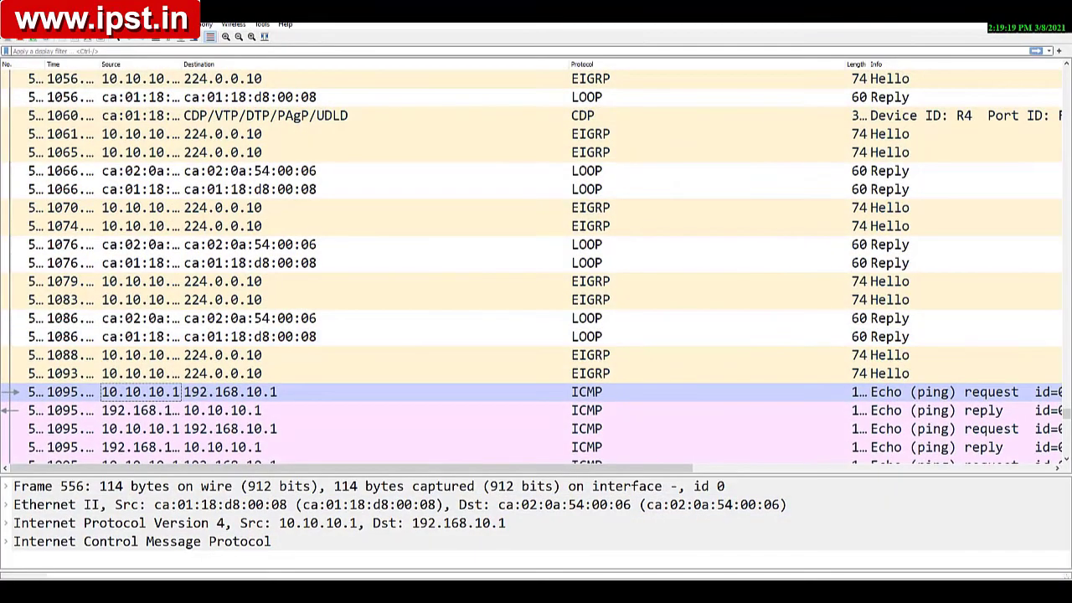
left_click(1056, 10)
left_click(575, 315)
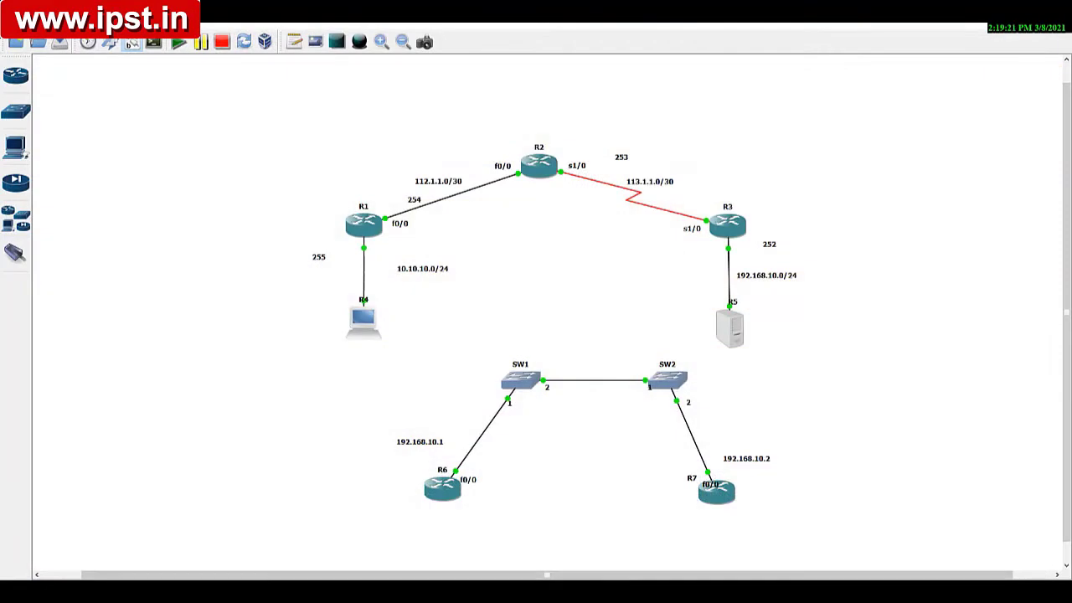
mouse_move(661, 506)
left_click(730, 517)
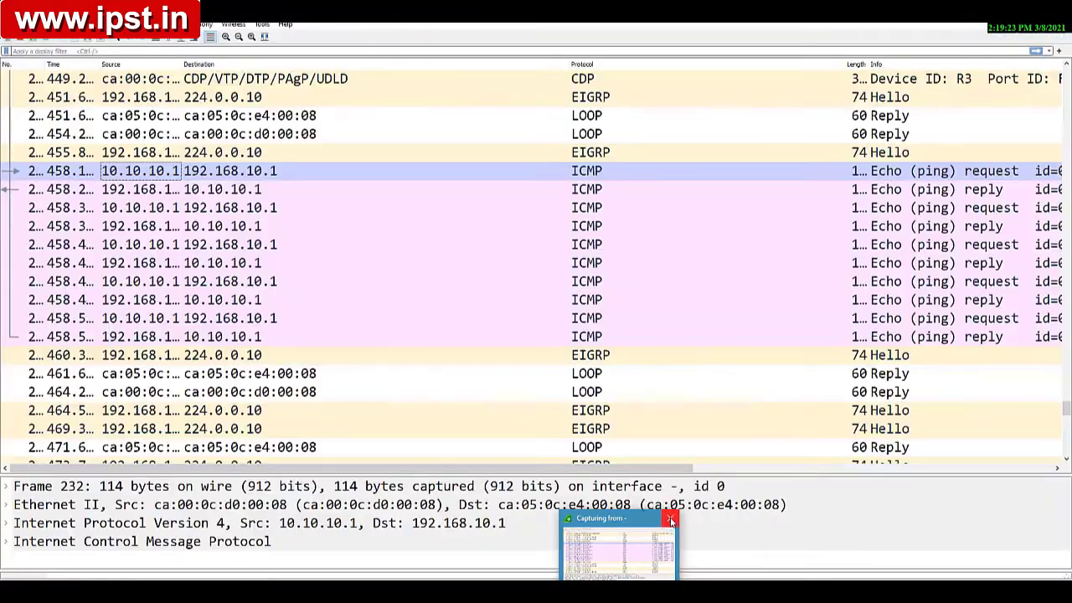
left_click(670, 521)
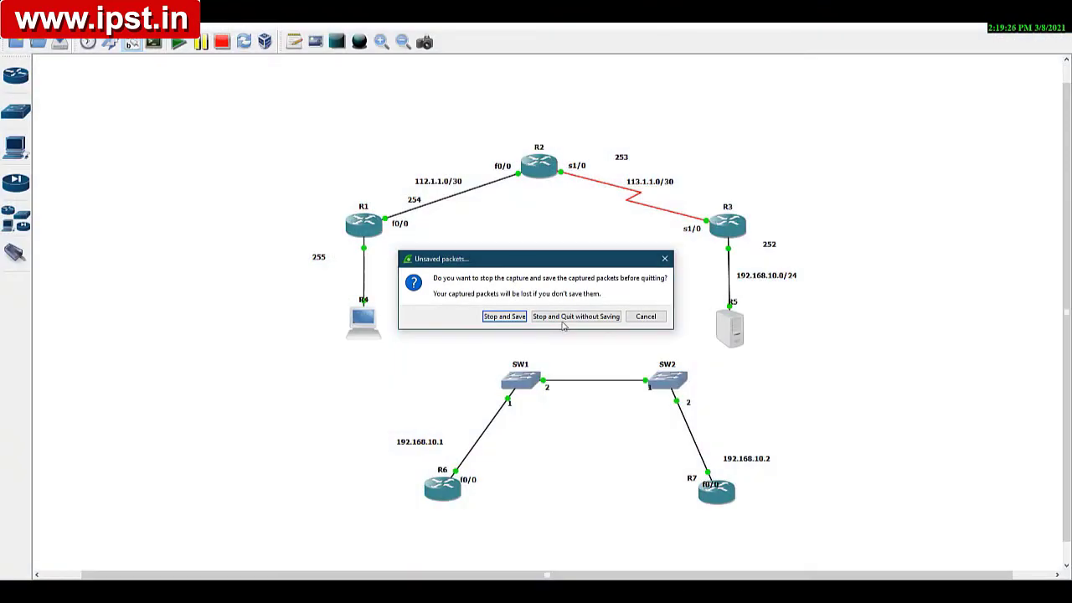
left_click(570, 316)
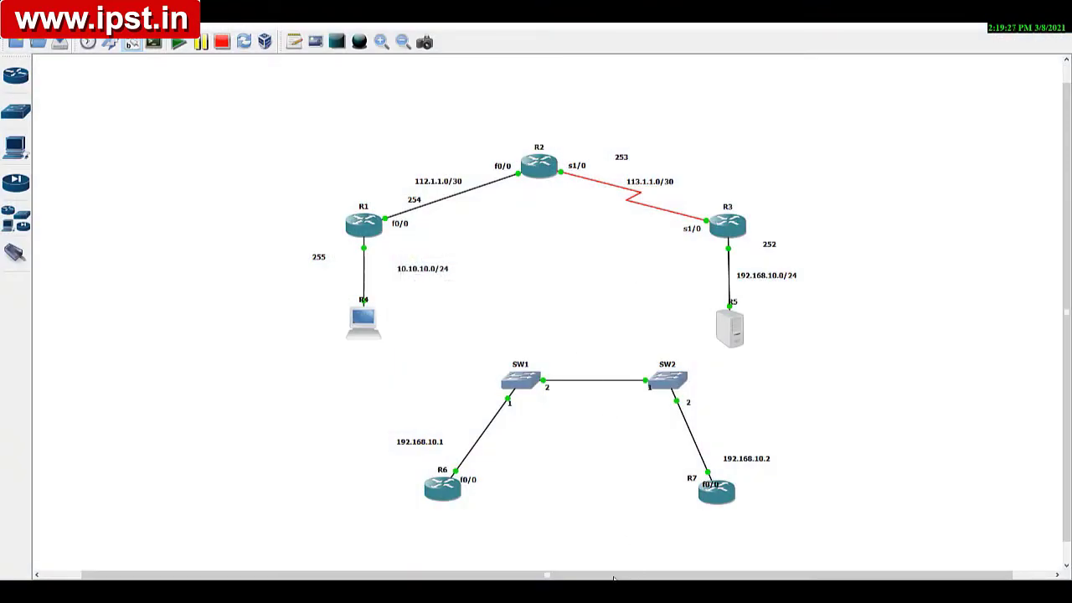
Step: Start packet captures on the R6–SW1 link with source R6 f0/0 and on the SW2–R7 link with source R7 f0/0
right_click(464, 463)
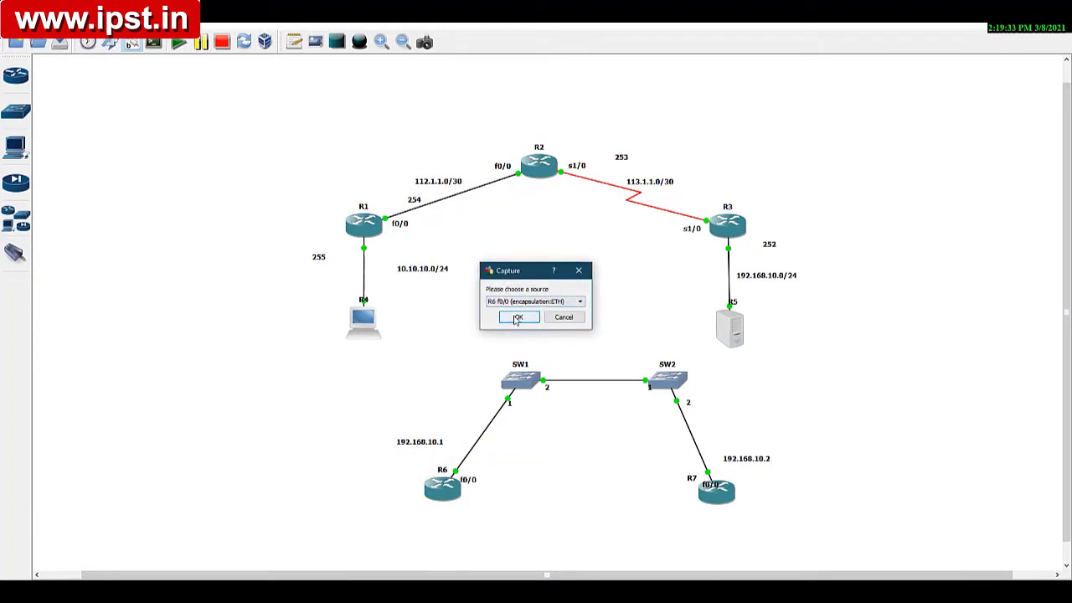
left_click(516, 317)
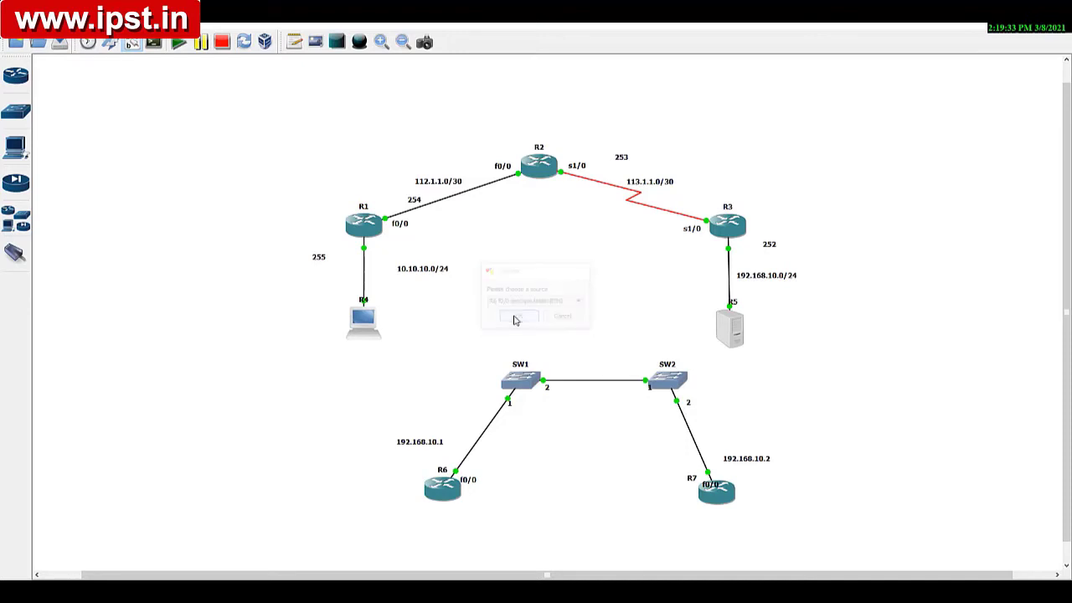
right_click(698, 448)
left_click(707, 458)
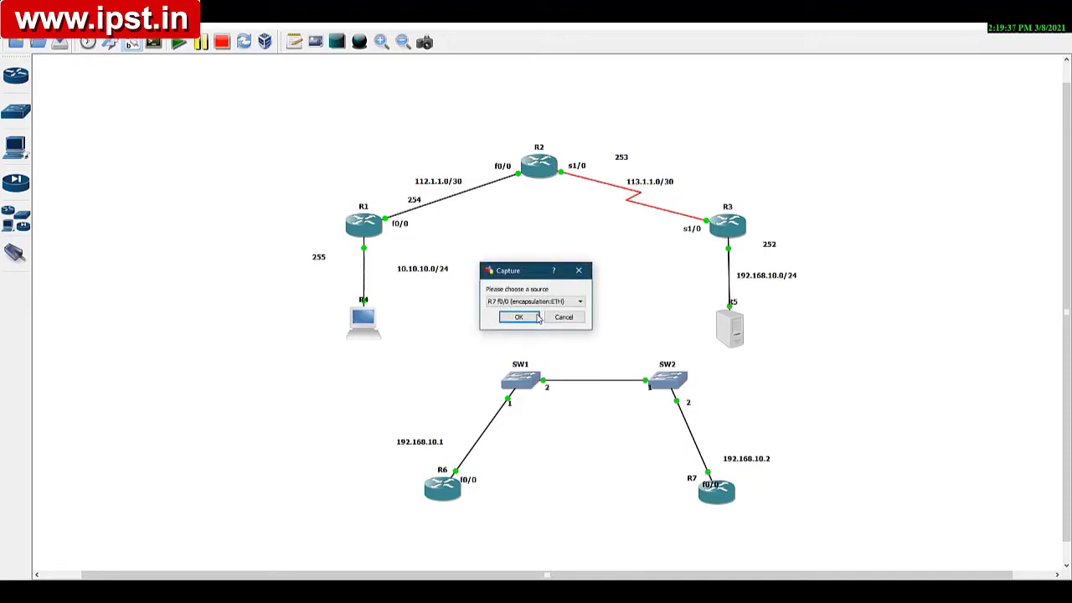
left_click(516, 317)
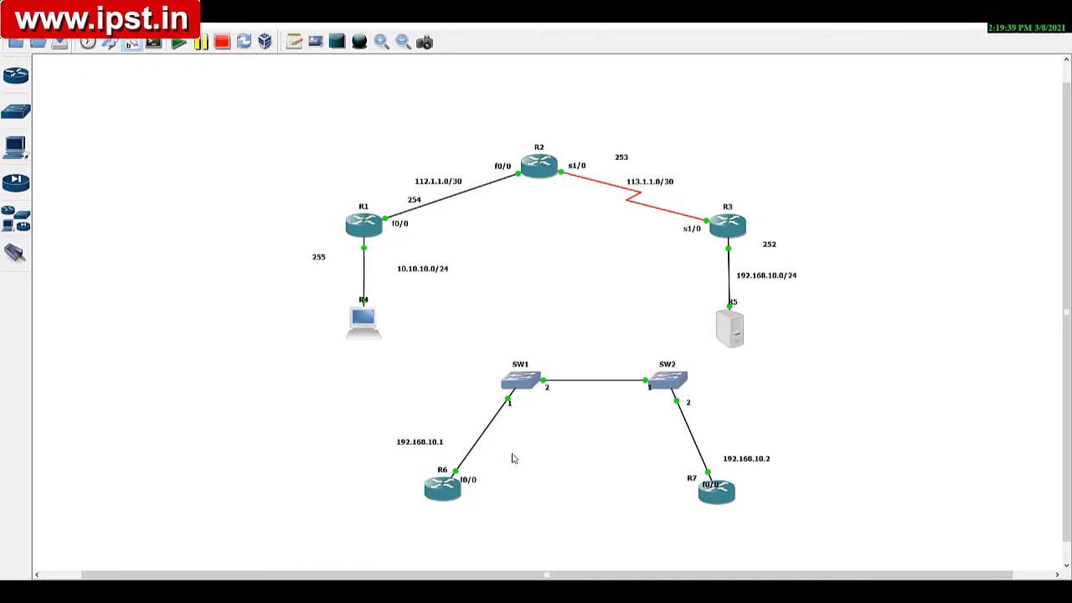
Step: Start Wireshark for the R6–SW1 link capture and minimize its window
right_click(475, 444)
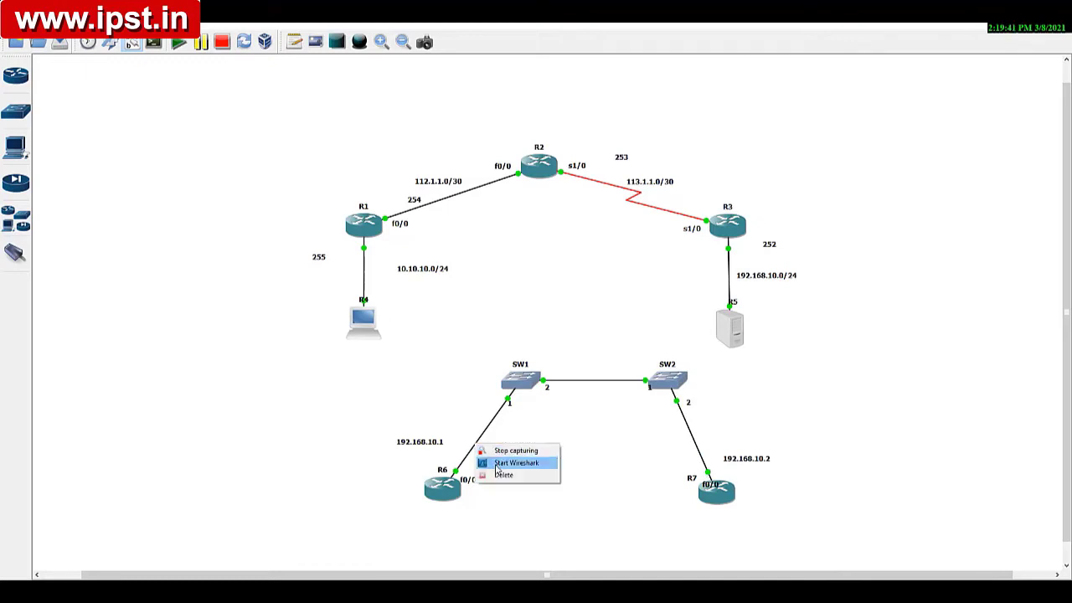
left_click(511, 463)
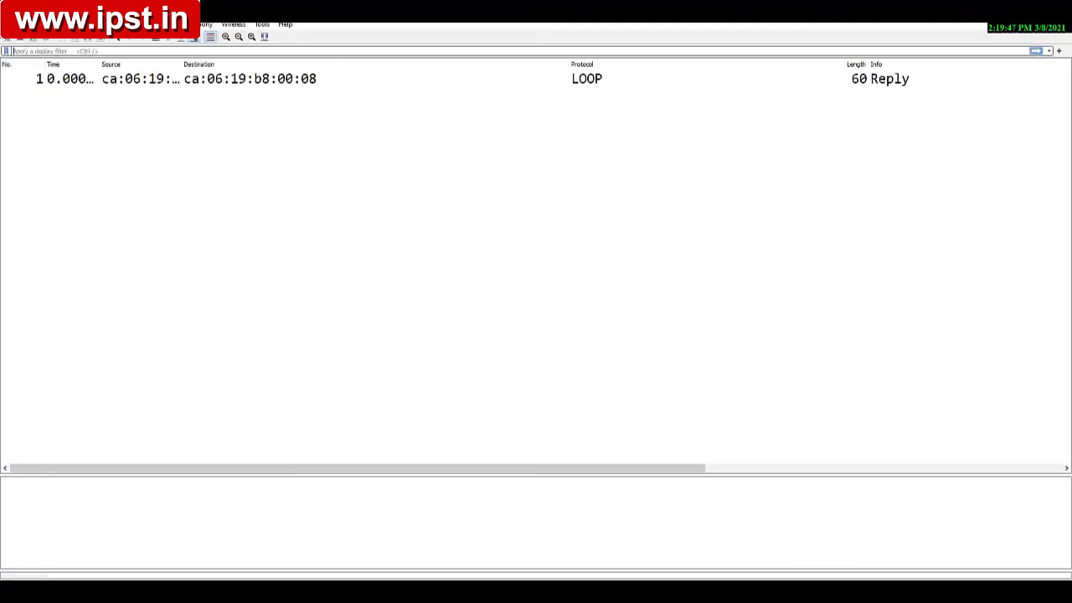
left_click(1007, 8)
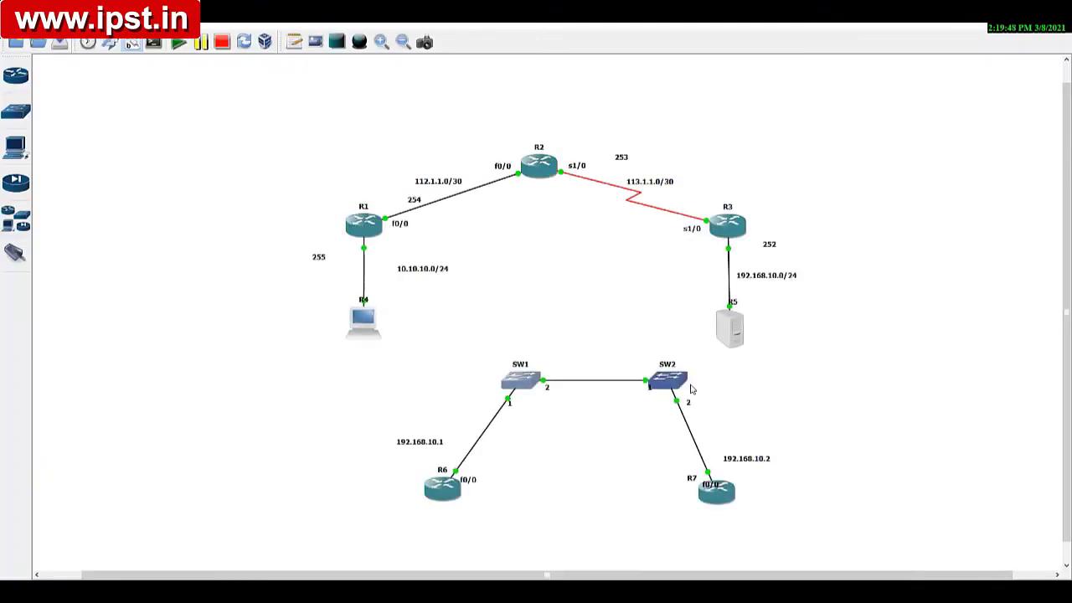
Step: Start Wireshark for the SW2–R7 link capture and minimize its window
right_click(698, 449)
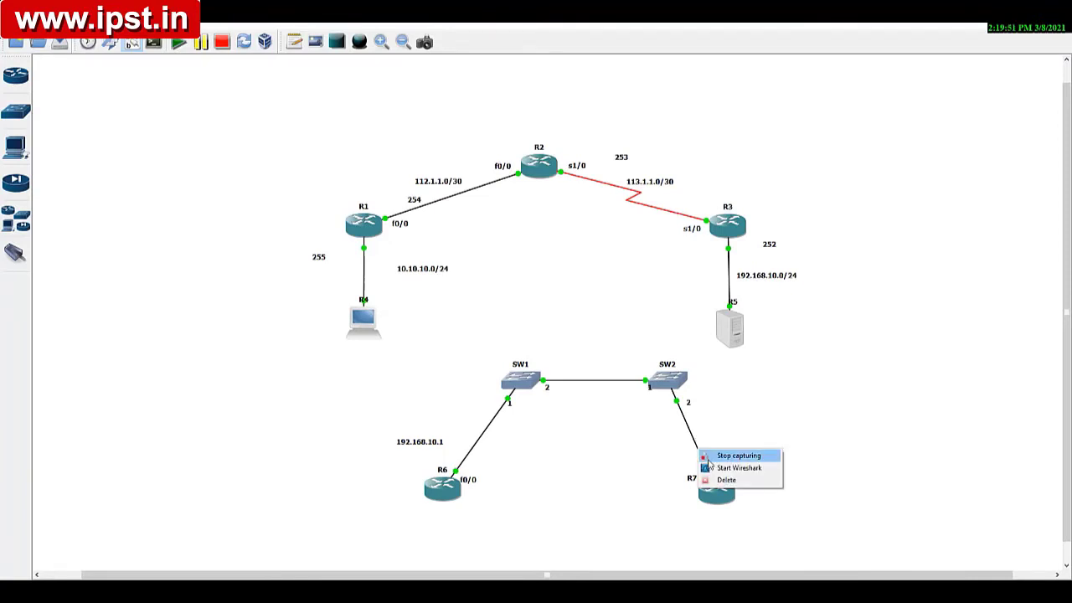
left_click(710, 469)
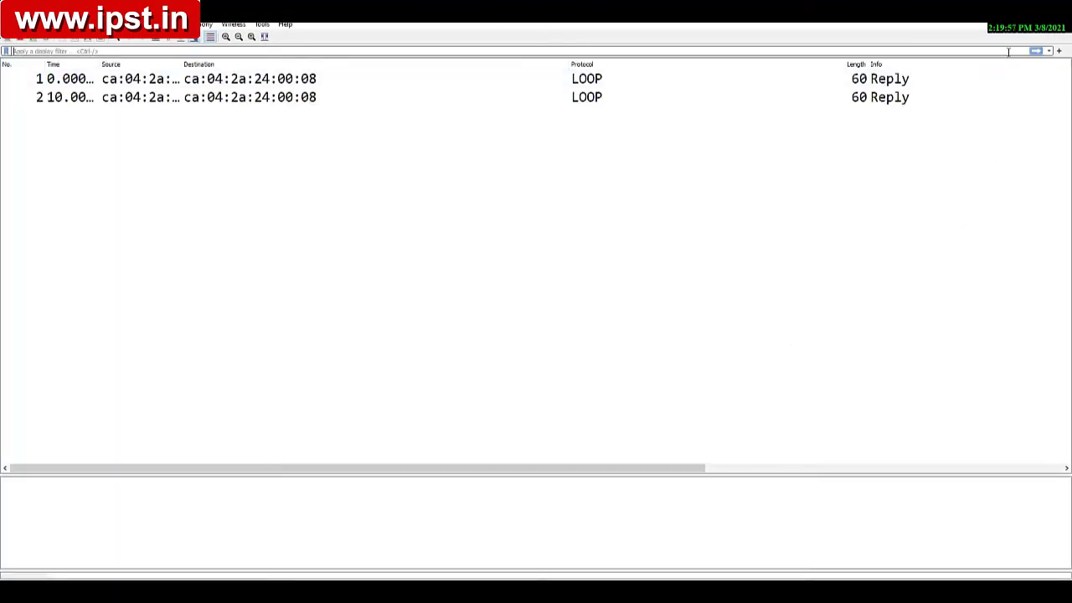
left_click(1008, 8)
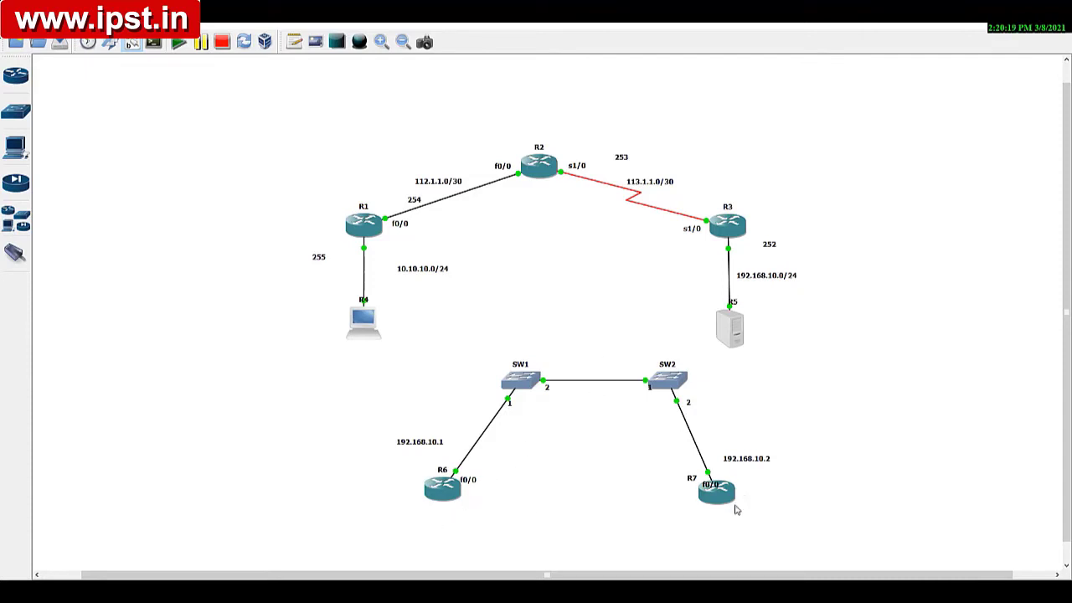
Step: Ping 192.168.10.2 from R6's console, with the console window moved clear of the R6–R7 topology
left_click(429, 591)
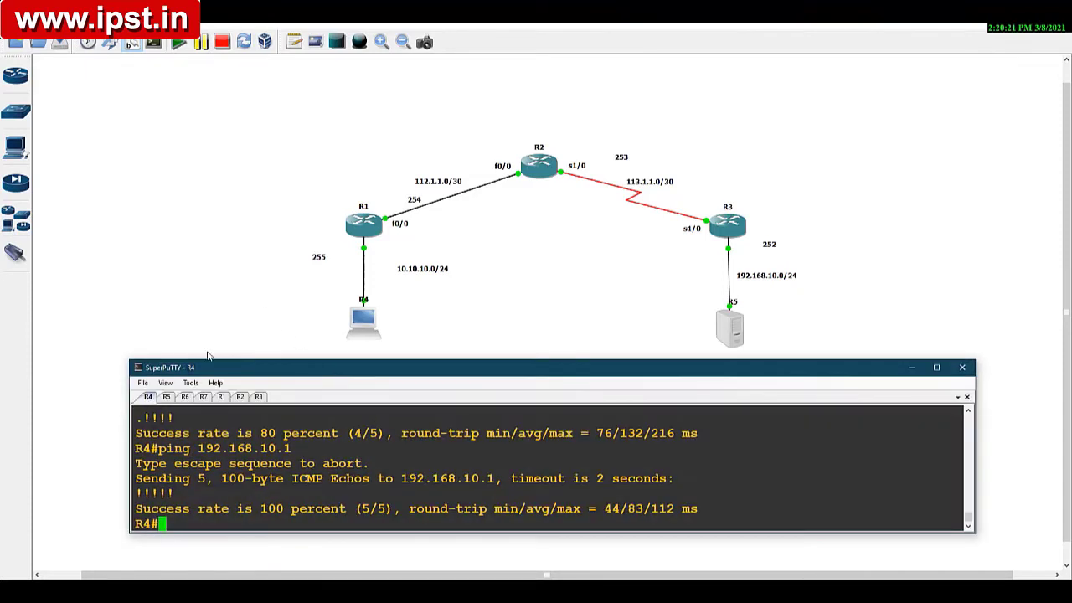
left_click(185, 397)
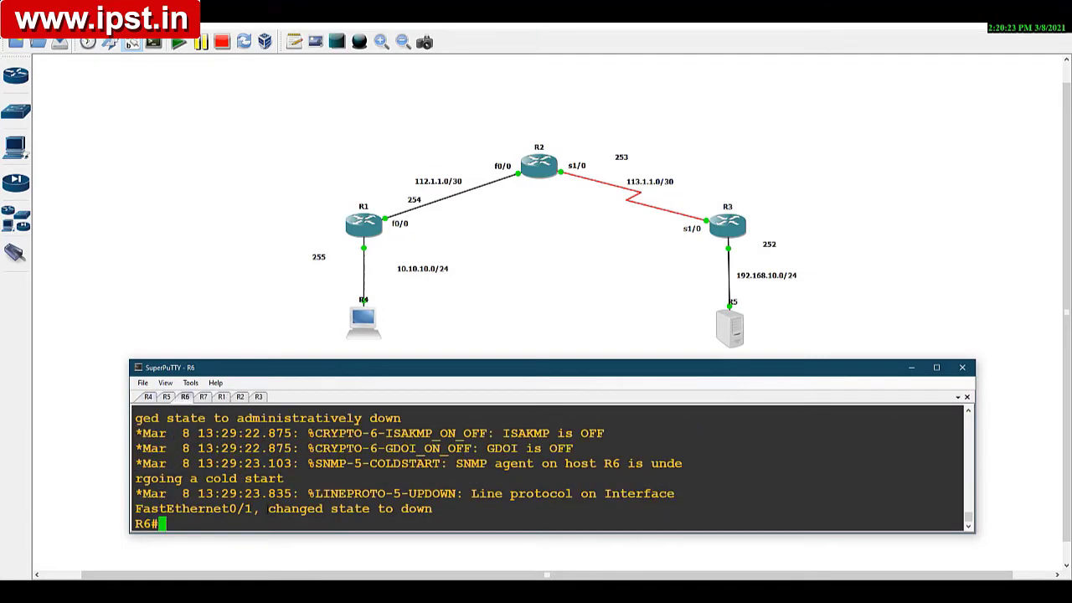
key("Return")
key("Return")
key("Return")
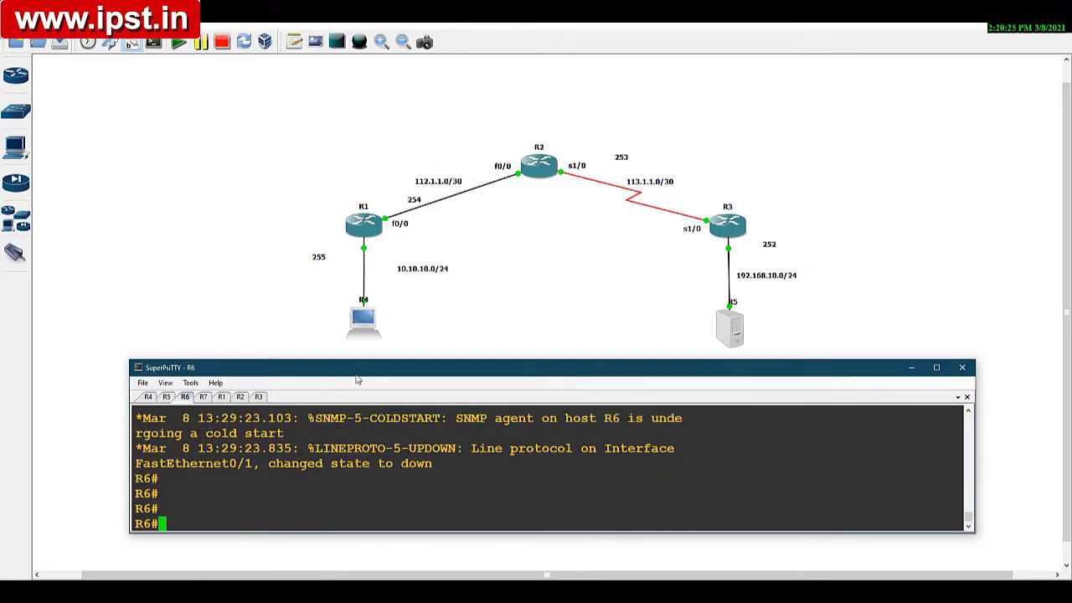
left_click_drag(356, 374, 371, 185)
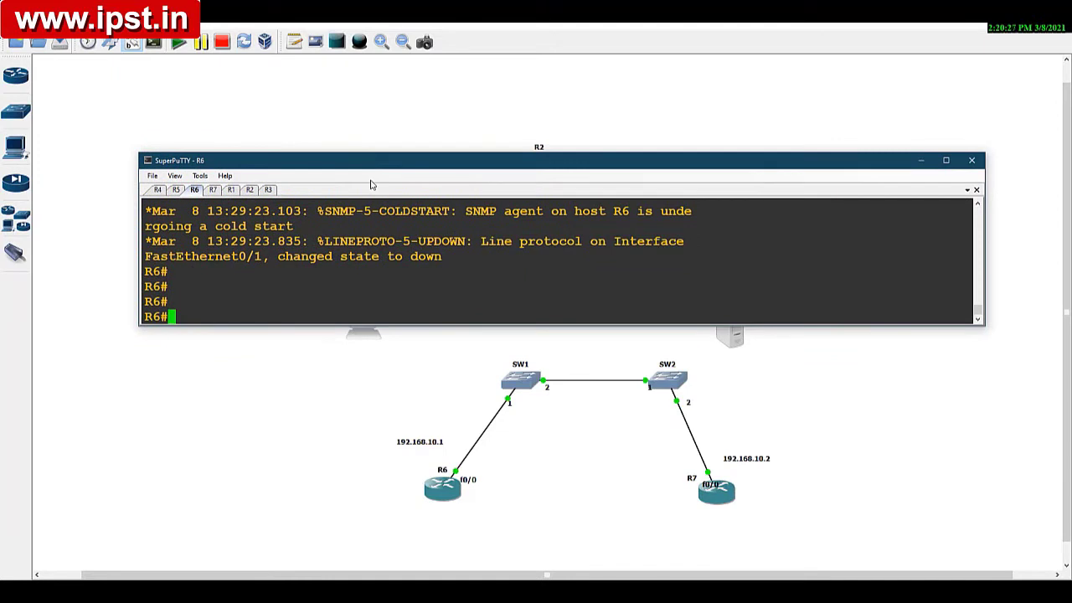
type("ping 192.16")
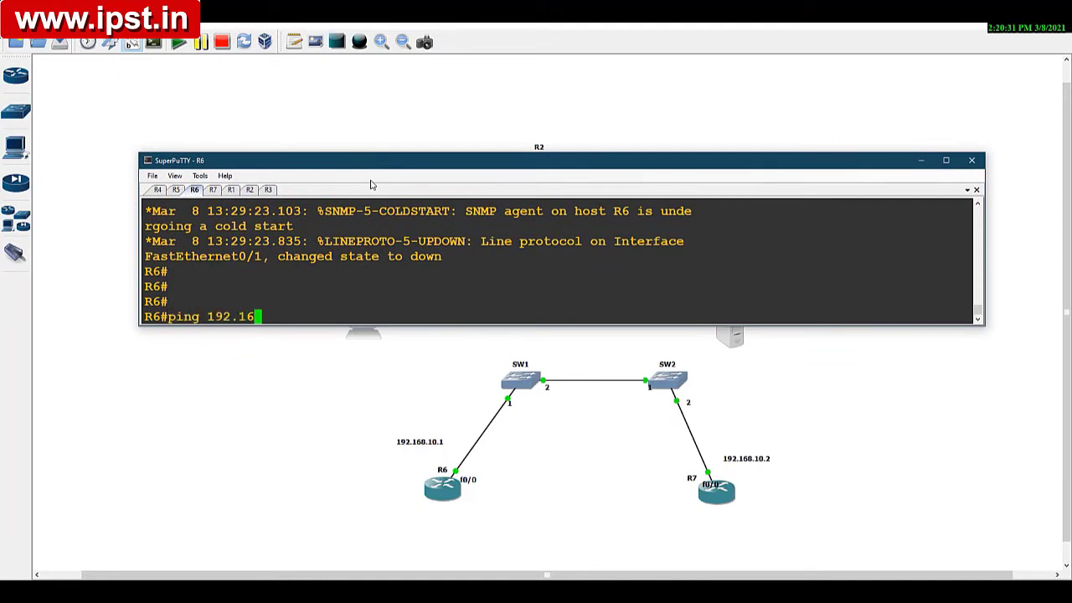
type("8.10.2")
key("Return")
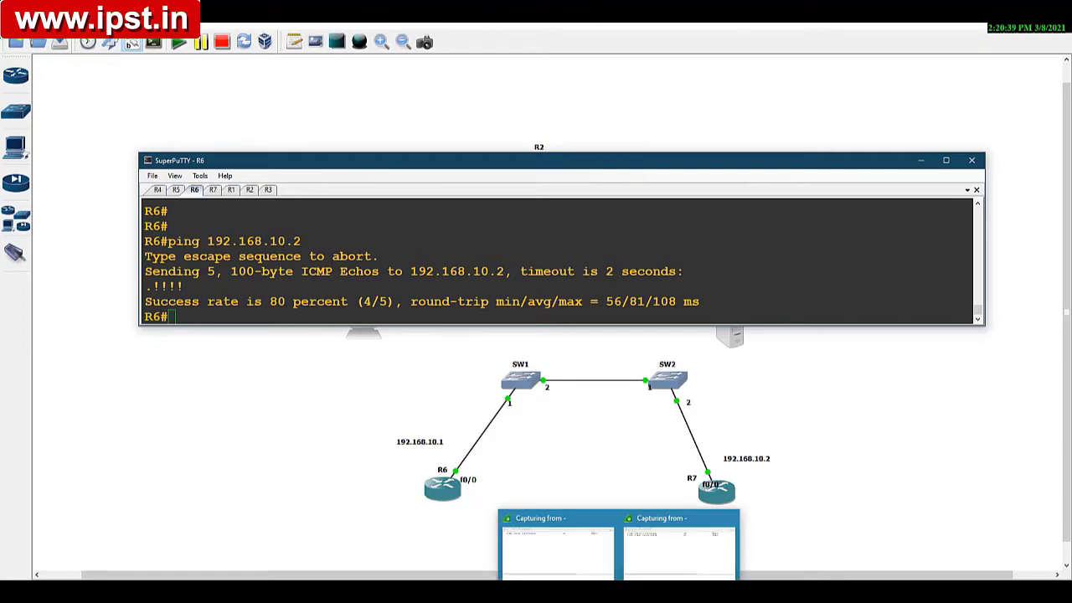
Step: In the R6–SW1 capture, examine the Time to Live in the first echo request's IPv4 header, and leave the capture window
left_click(552, 559)
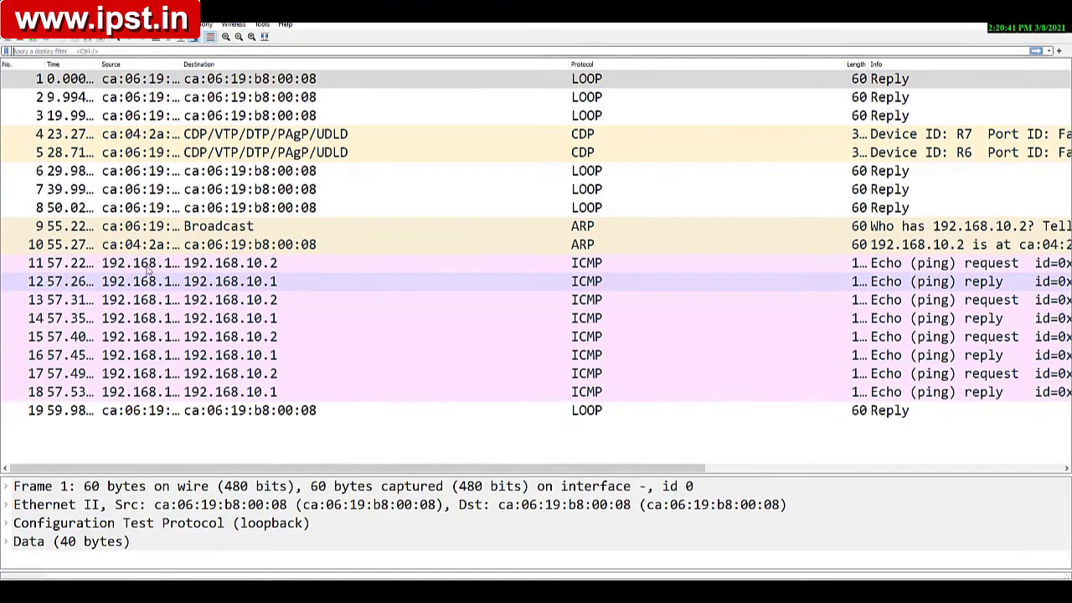
double_click(141, 266)
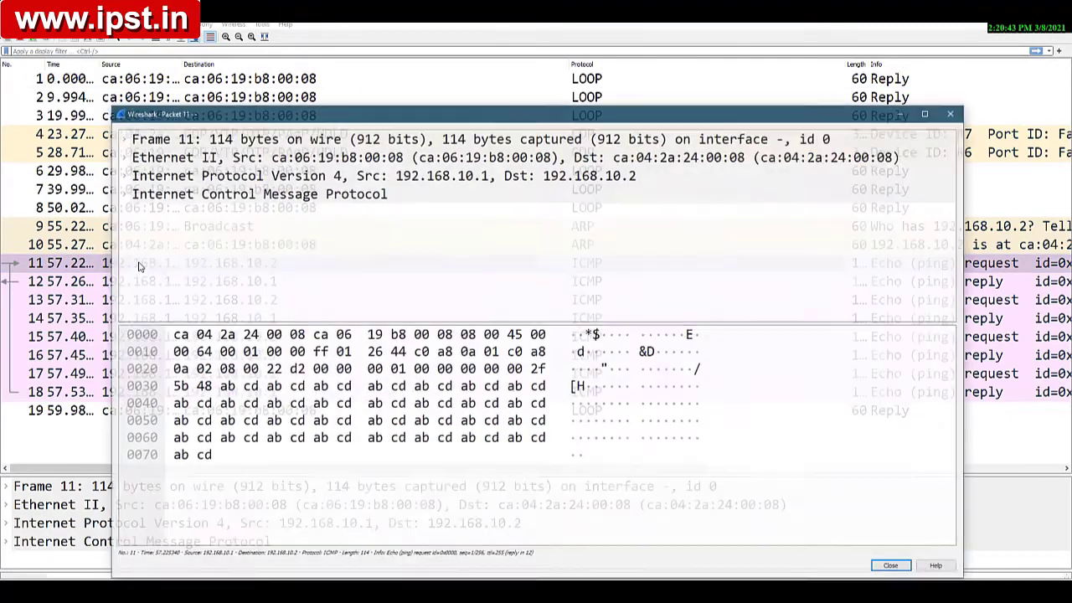
left_click(121, 174)
scroll(264, 216, "down", 1)
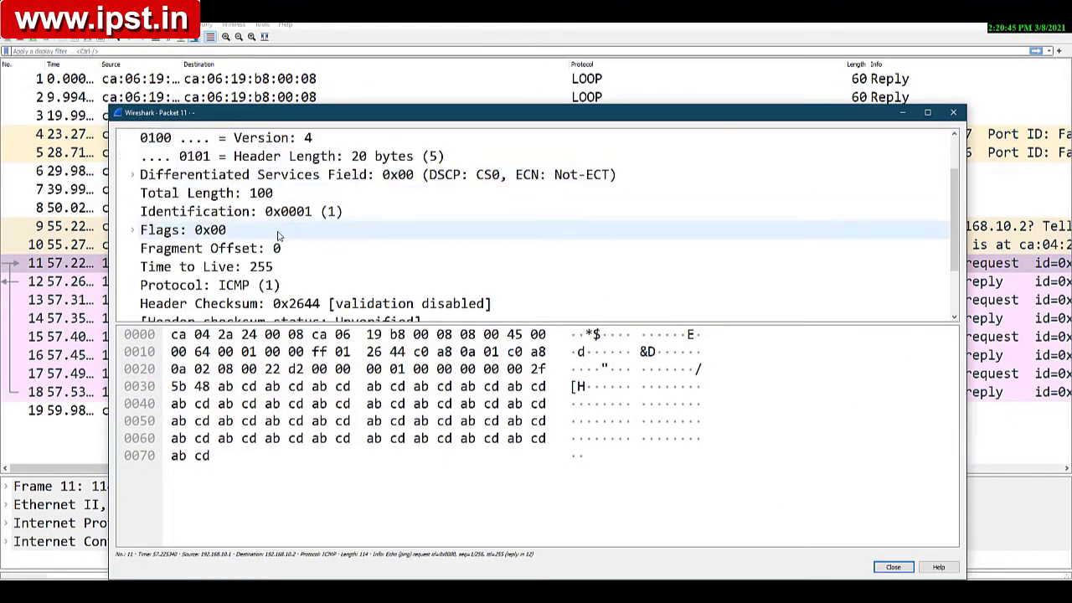
left_click(259, 268)
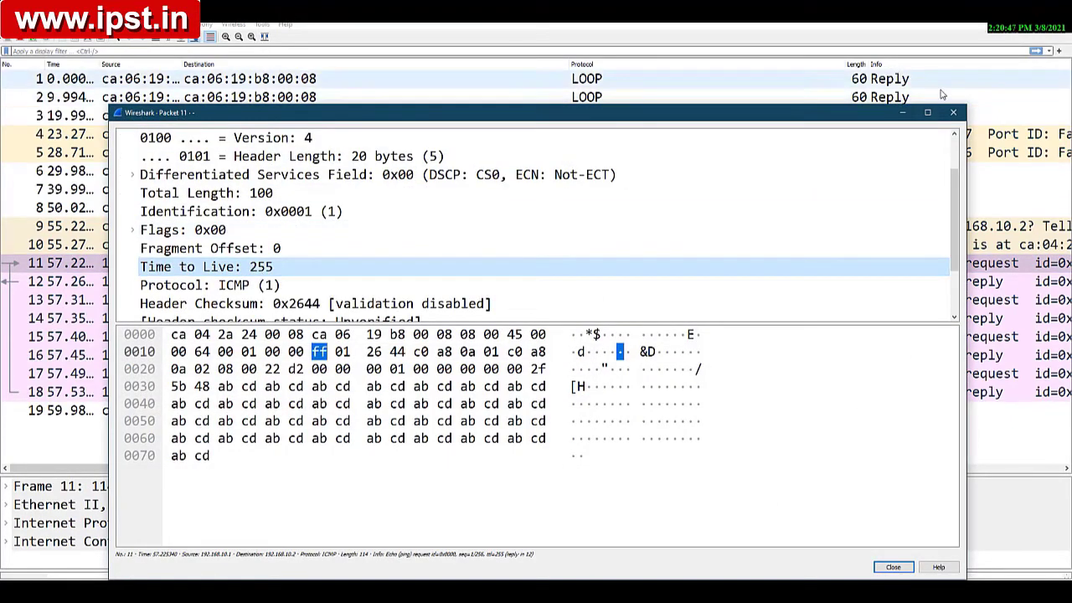
left_click(892, 568)
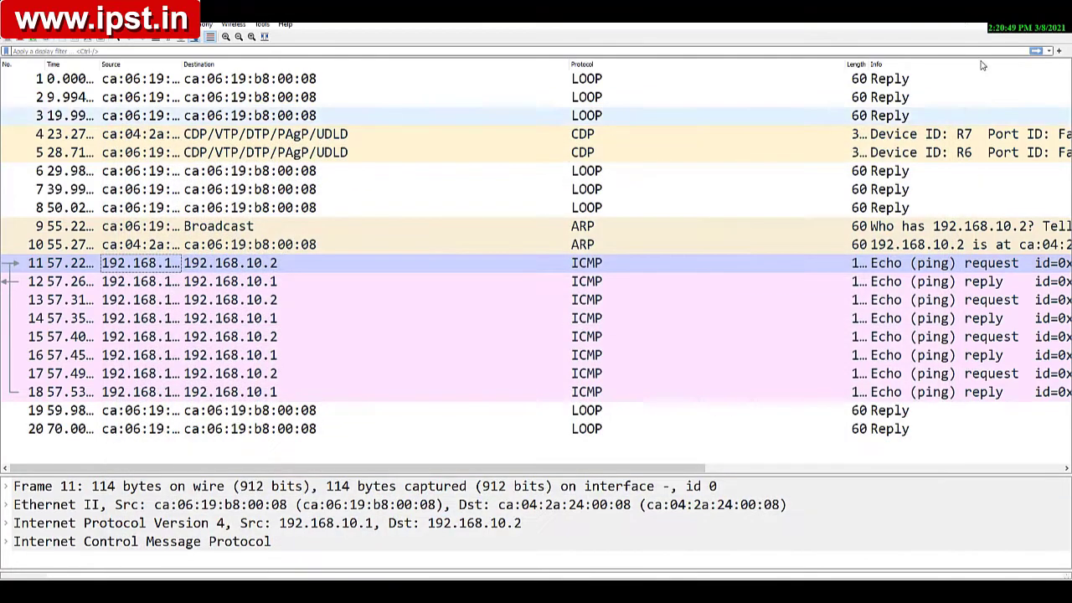
key("alt+Tab")
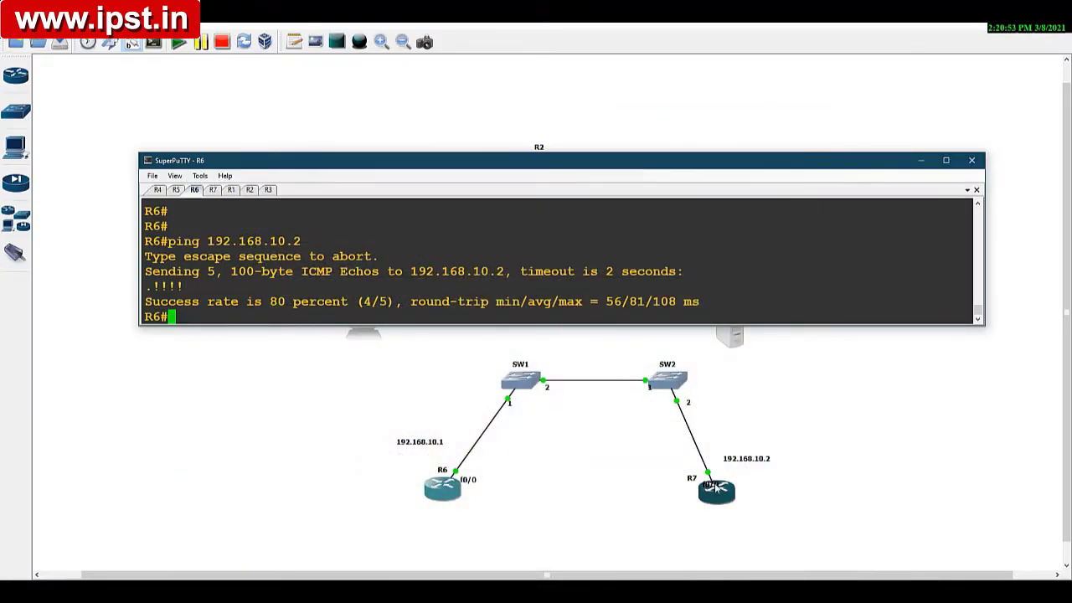
Step: In the SW2–R7 capture, examine the Time to Live and Header Checksum in the first echo reply's IPv4 header
left_click(669, 566)
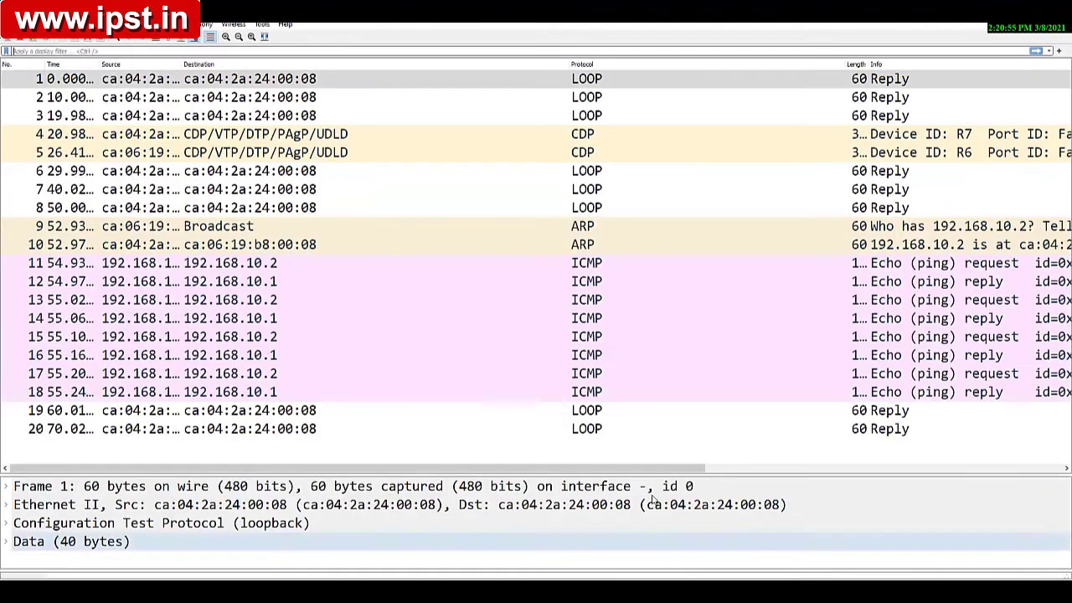
double_click(140, 264)
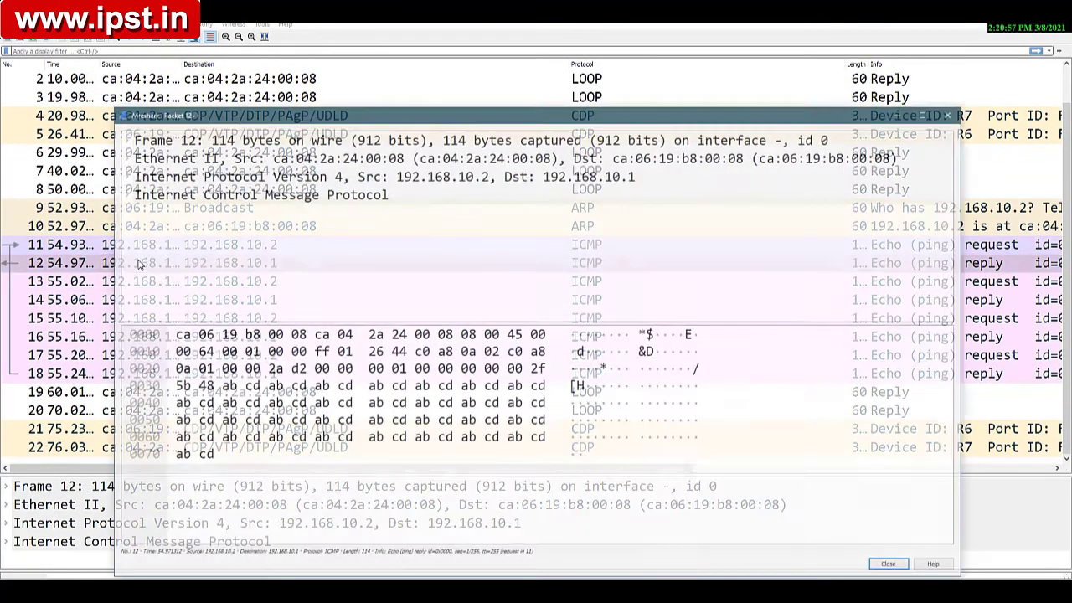
left_click(121, 175)
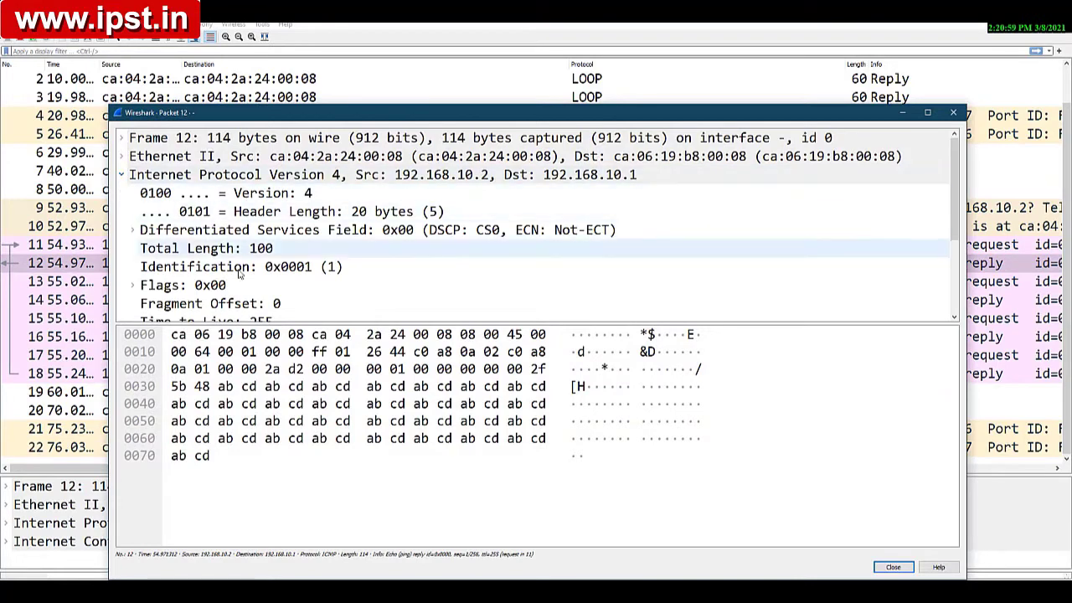
scroll(210, 280, "down", 2)
left_click(251, 213)
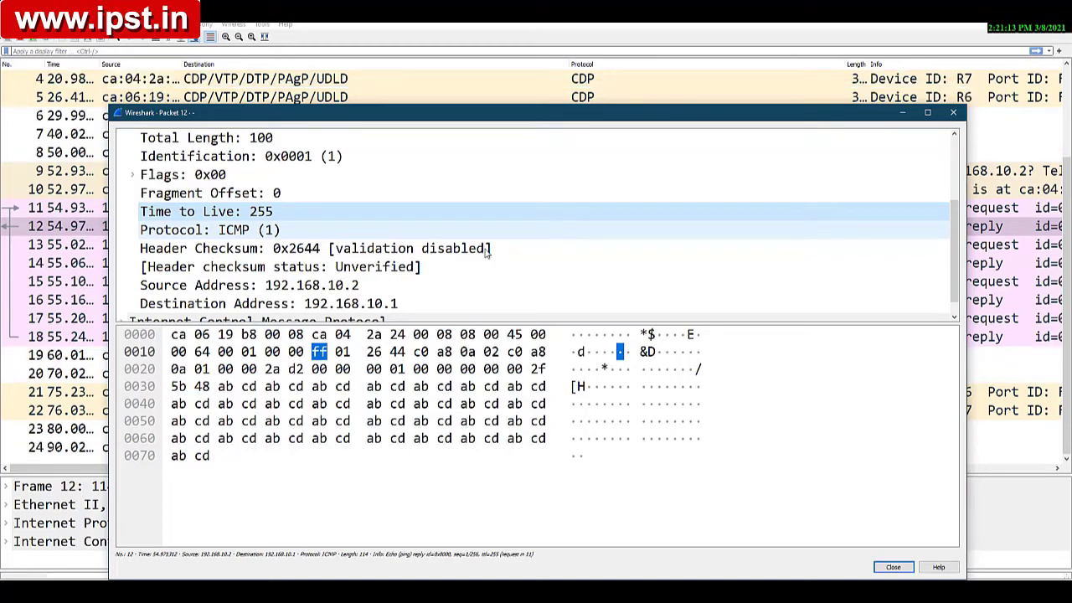
left_click(262, 251)
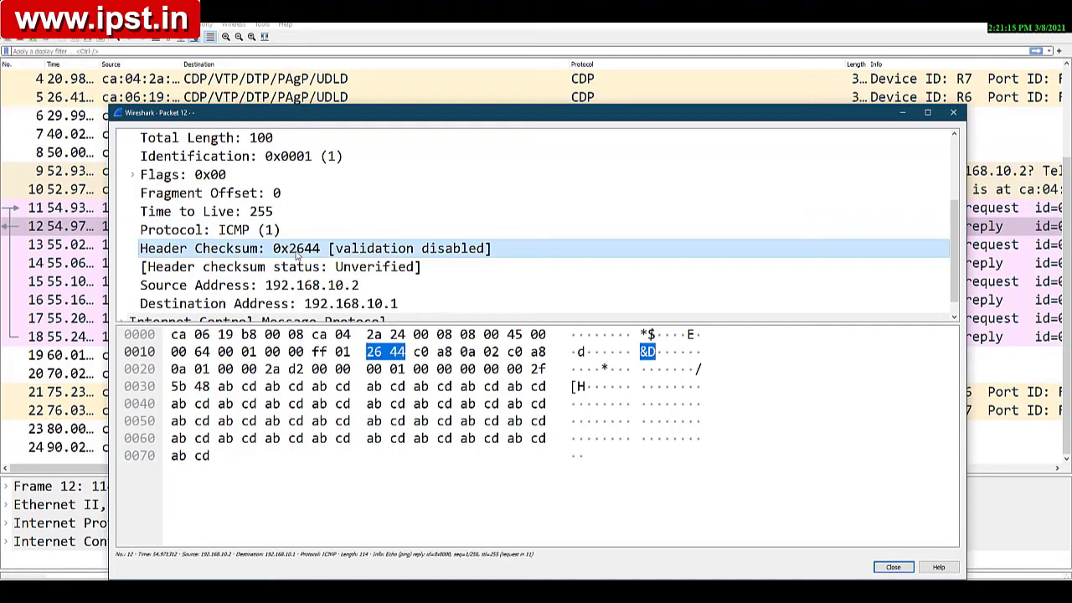
Step: Quit the SW2–R7 Wireshark capture, stopping it without saving the packets
left_click(903, 113)
scroll(509, 268, "down", 1)
left_click(1055, 10)
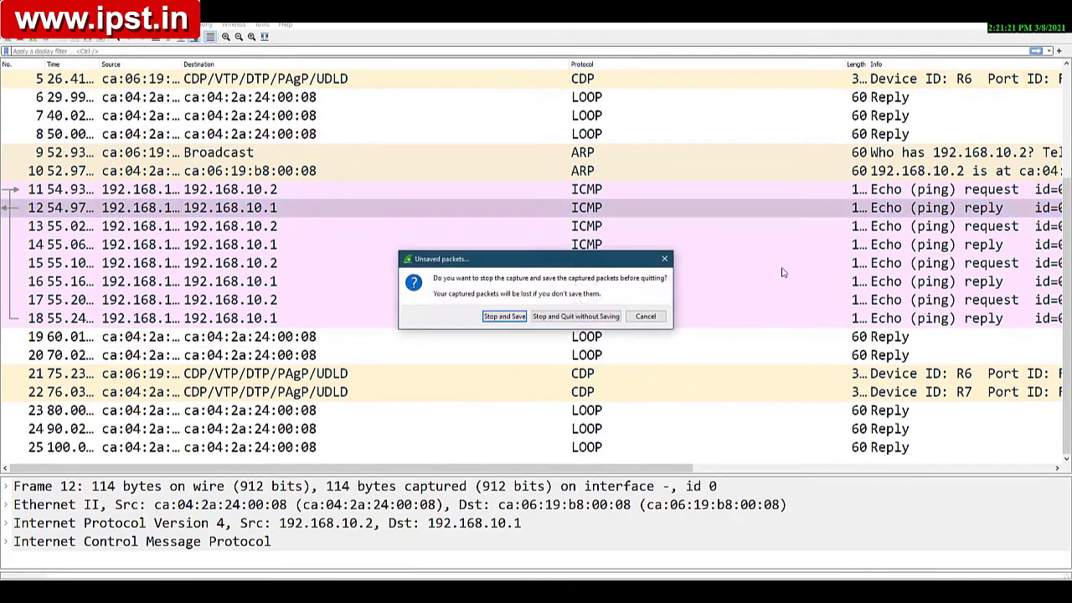
left_click(579, 319)
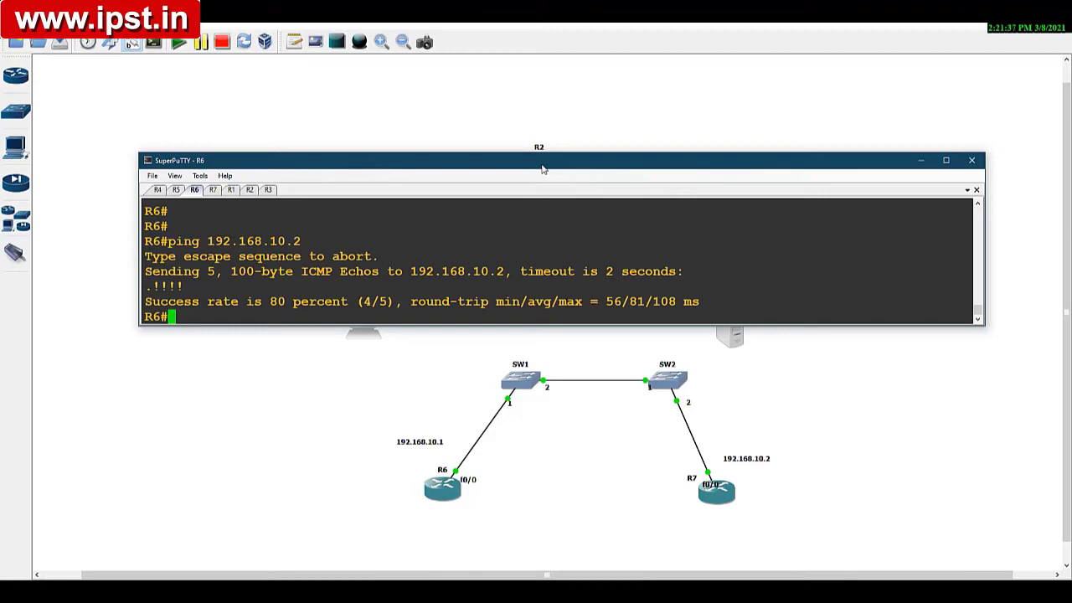
Step: Move the console window lower over the topology and bring up R1's console session in it
left_click_drag(545, 167, 506, 287)
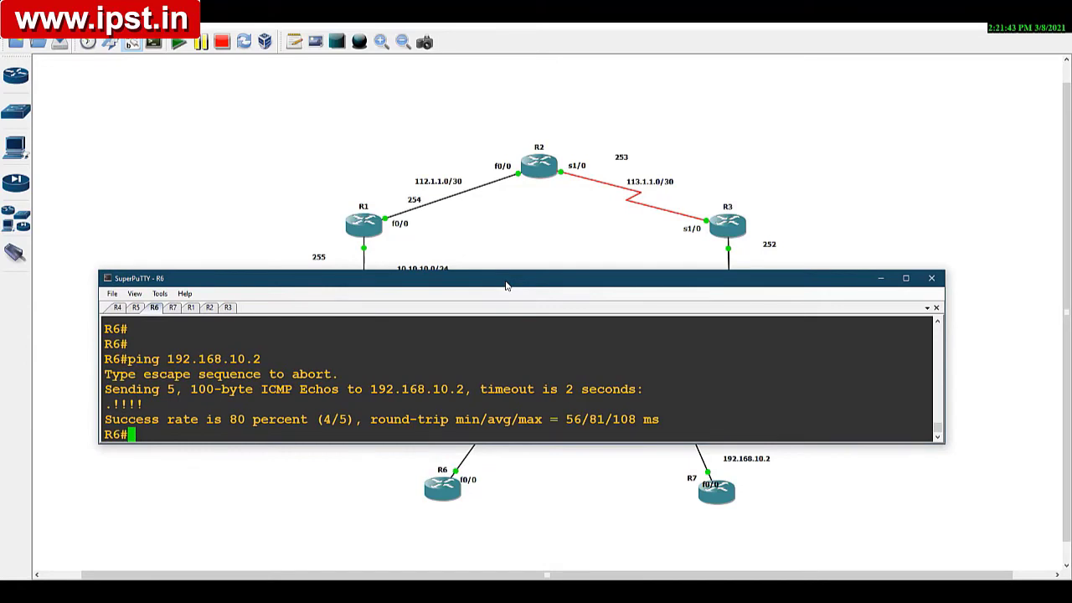
left_click(881, 278)
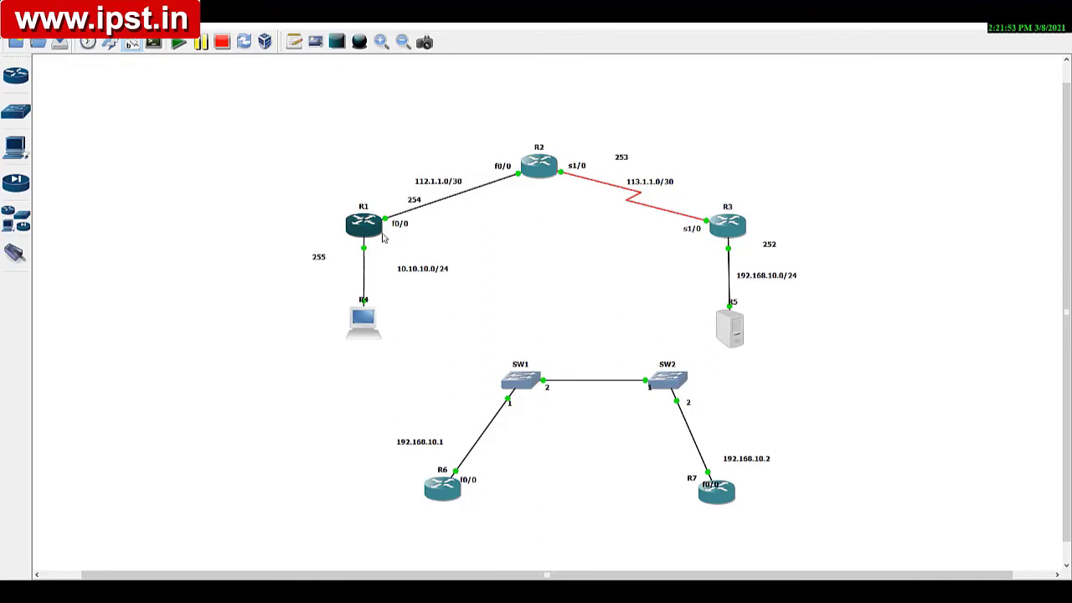
left_click(537, 591)
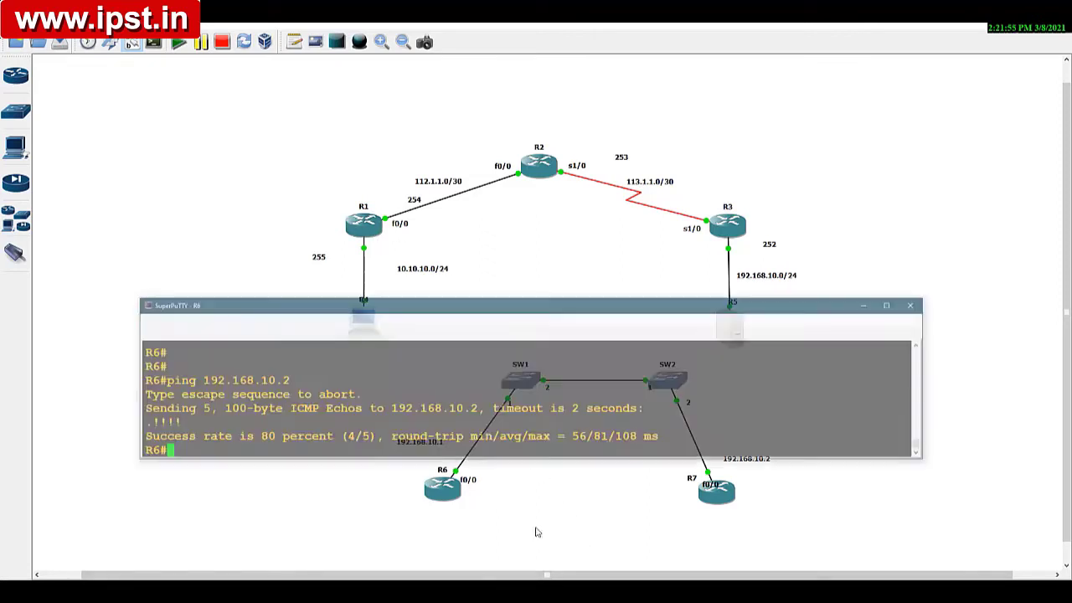
left_click(191, 308)
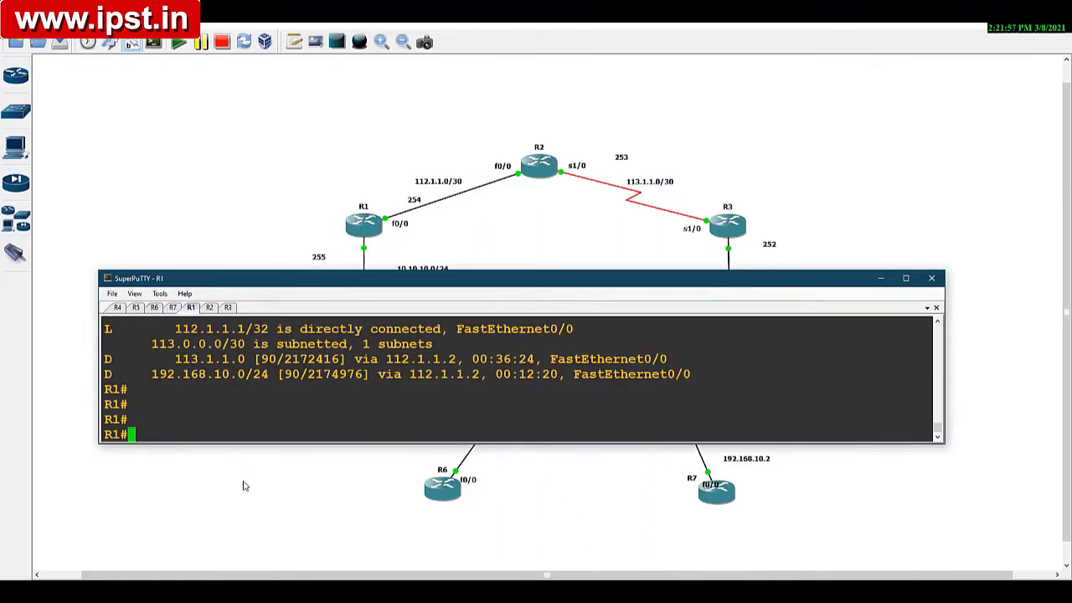
type("conf t")
key("Return")
key("ctrl+z")
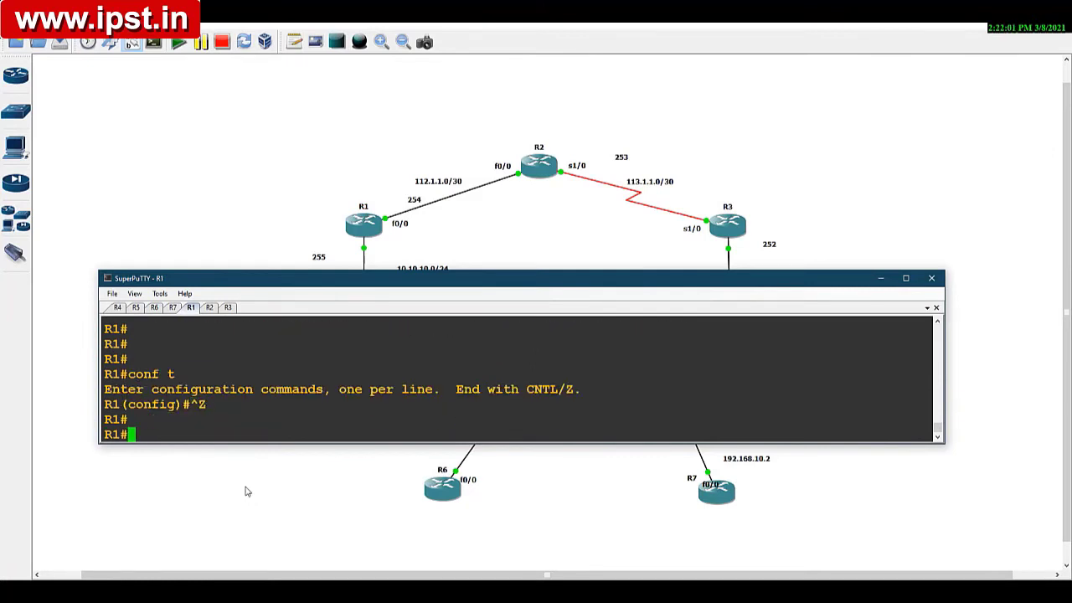
Step: Show the details of R1's interface fa0/0 and examine its MTU
type("sh int ")
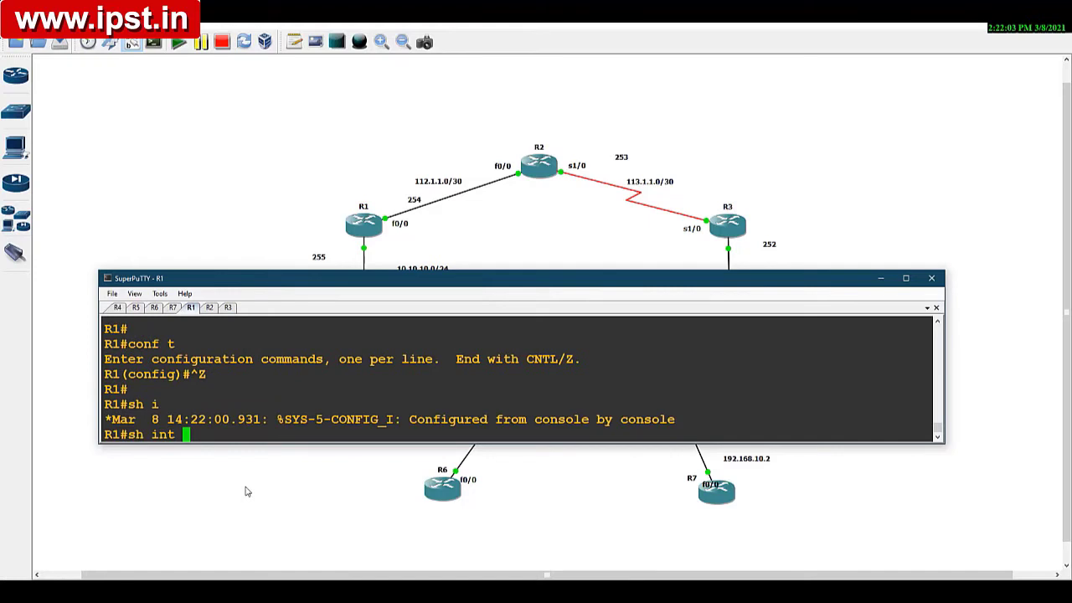
type("fa0/0")
key("Return")
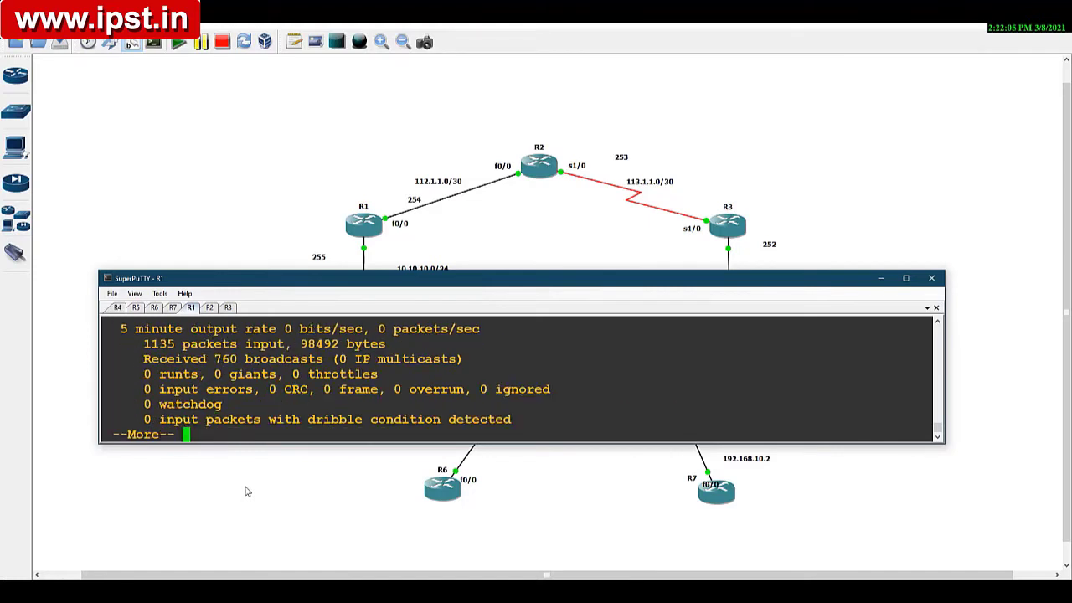
scroll(519, 381, "up", 2)
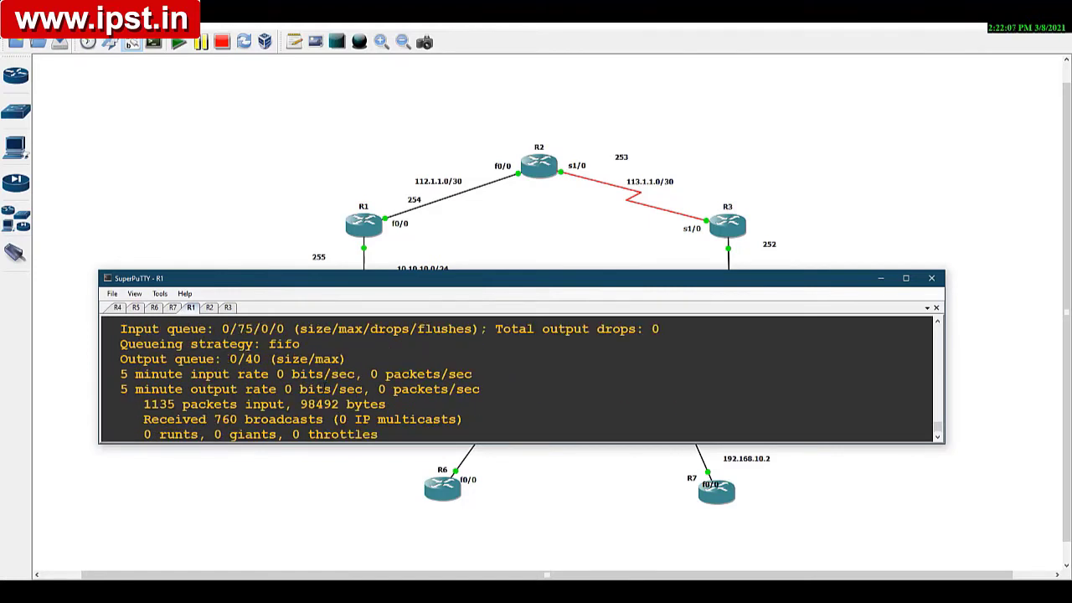
scroll(519, 381, "up", 4)
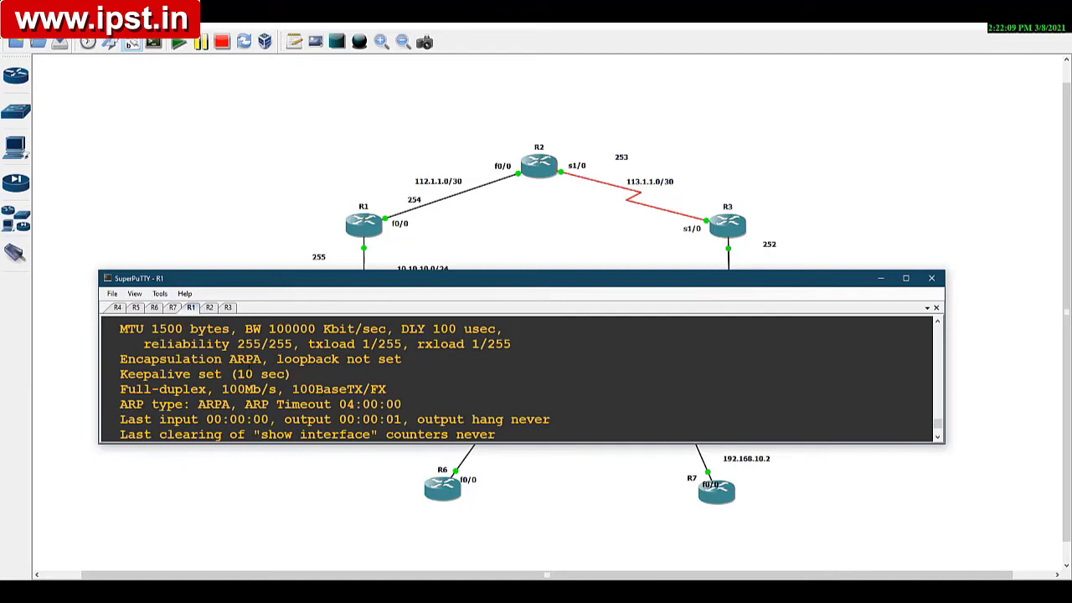
scroll(412, 390, "up", 2)
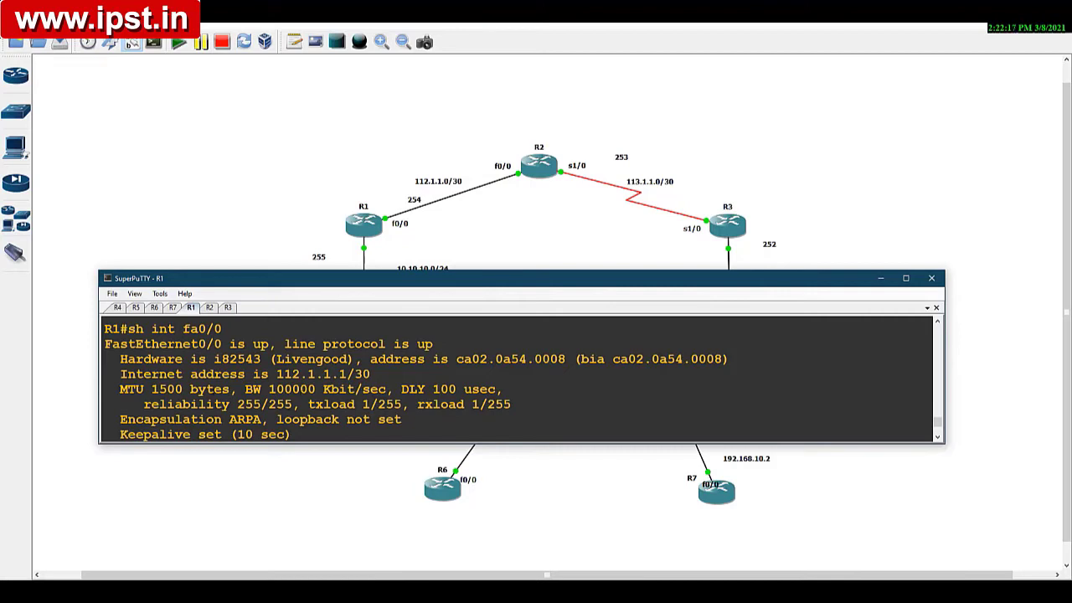
left_click_drag(115, 391, 230, 390)
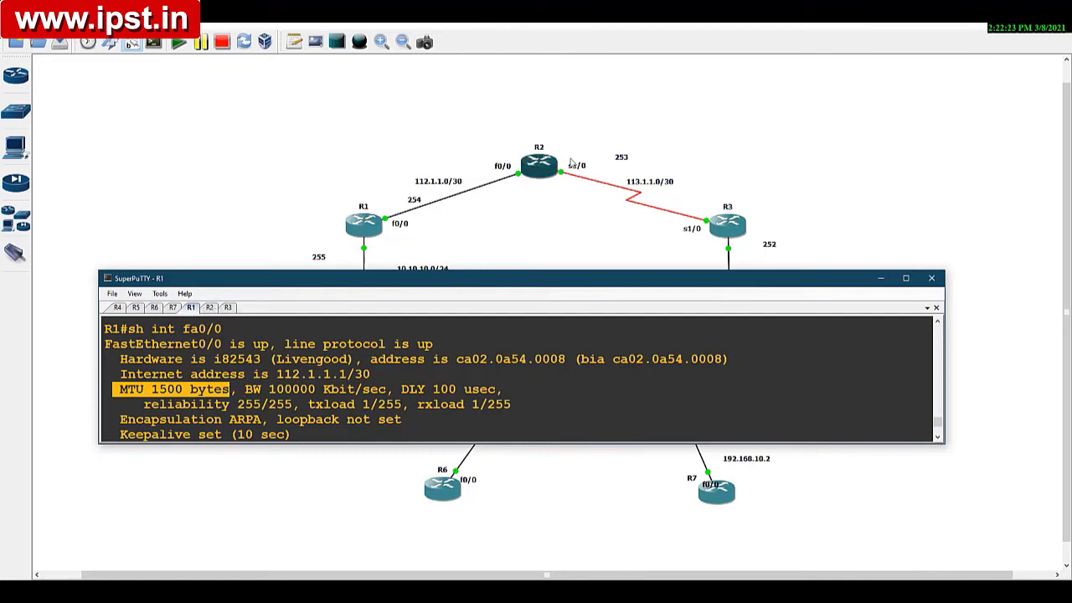
Step: Show the details of R2's interface s1/0 in its console session and examine the MTU
left_click(210, 307)
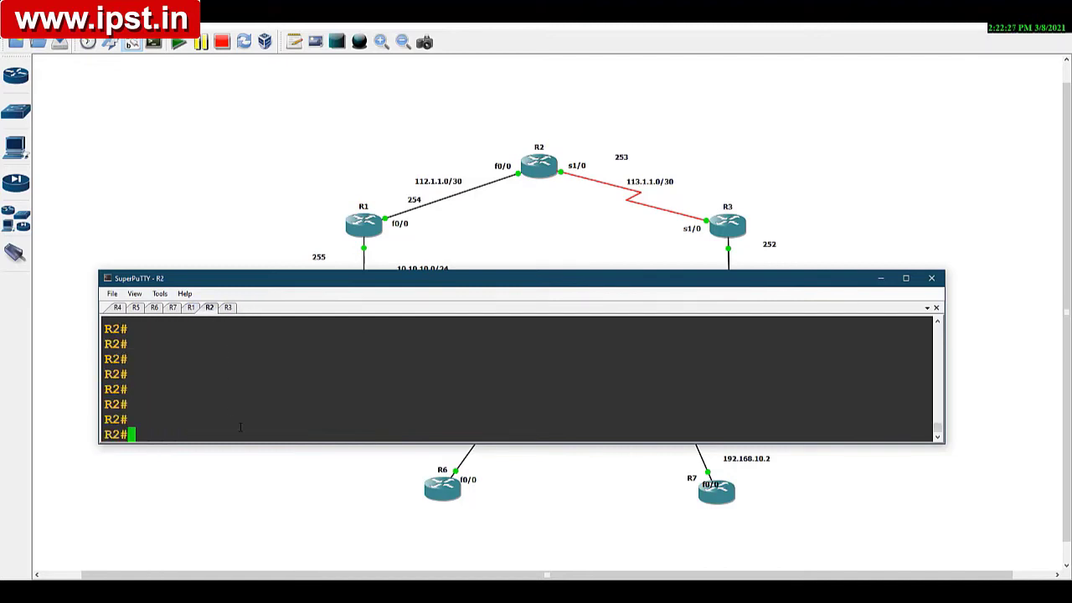
type("sh int s1/")
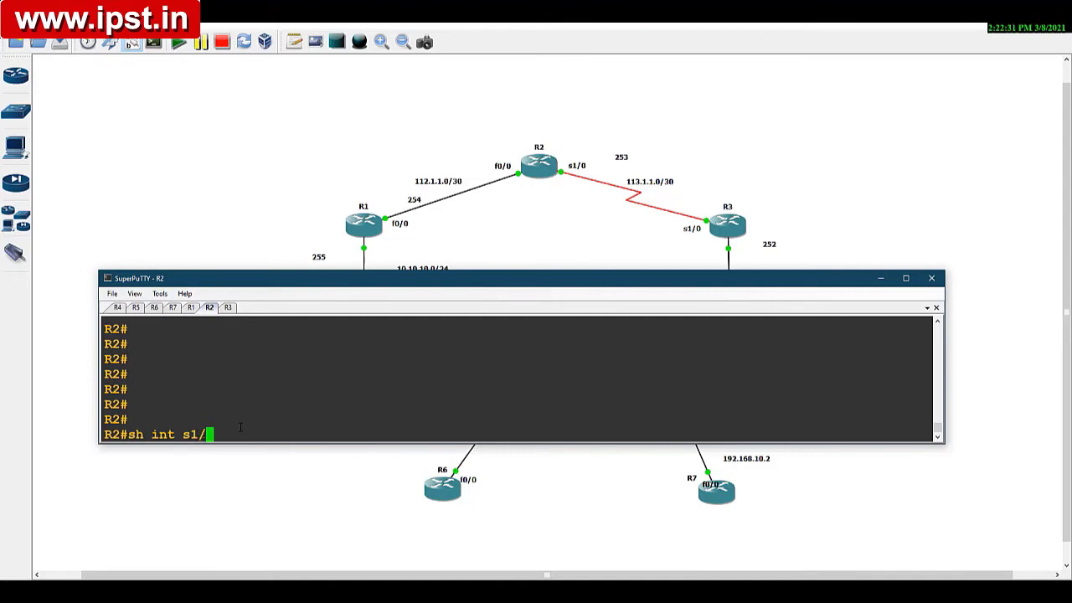
type("0")
key("Return")
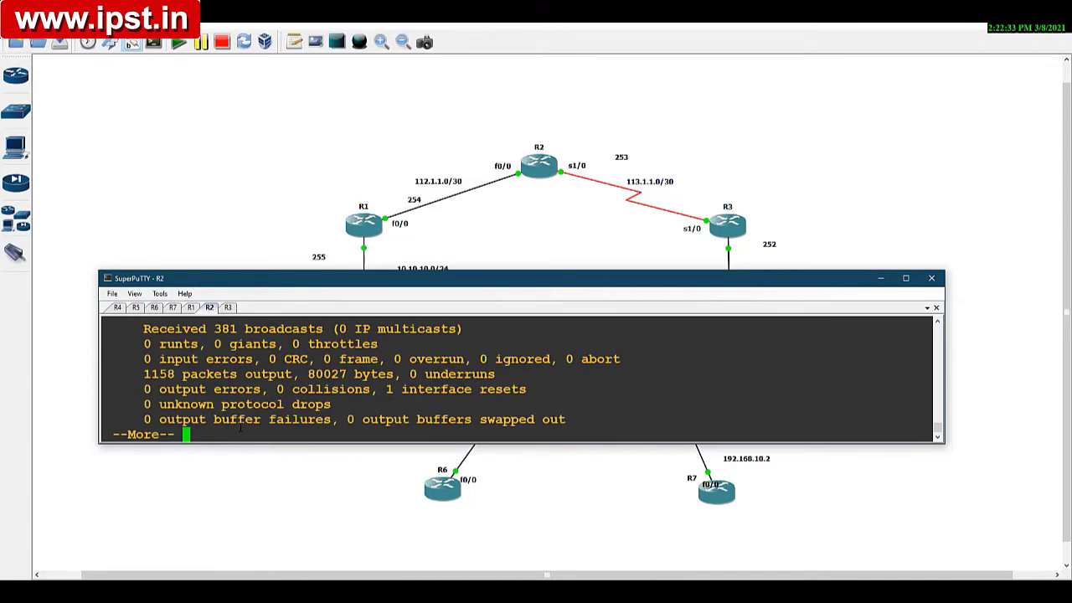
scroll(519, 381, "up", 8)
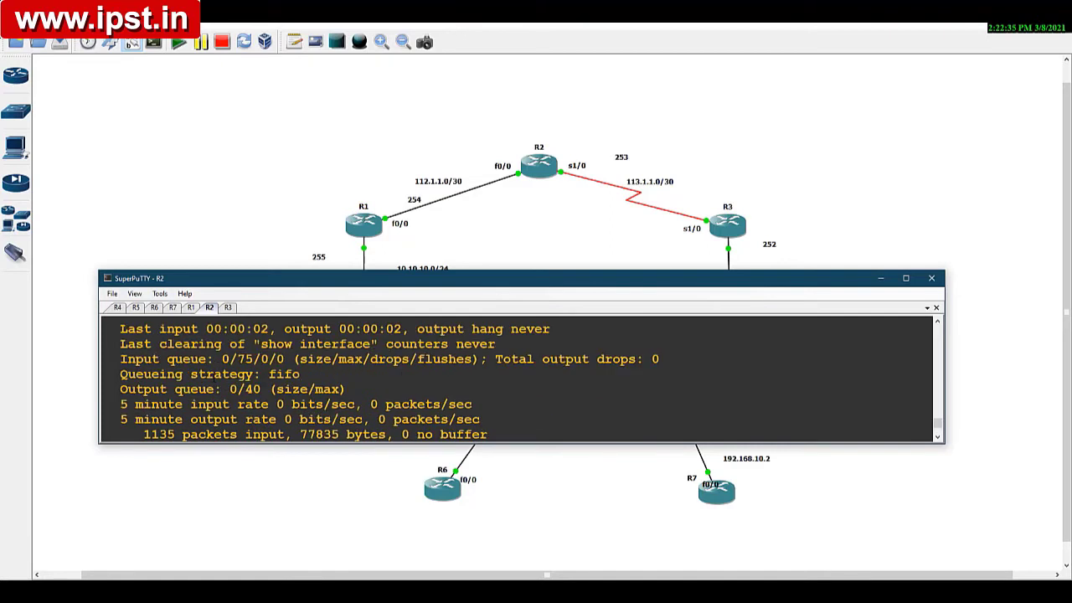
scroll(213, 374, "up", 2)
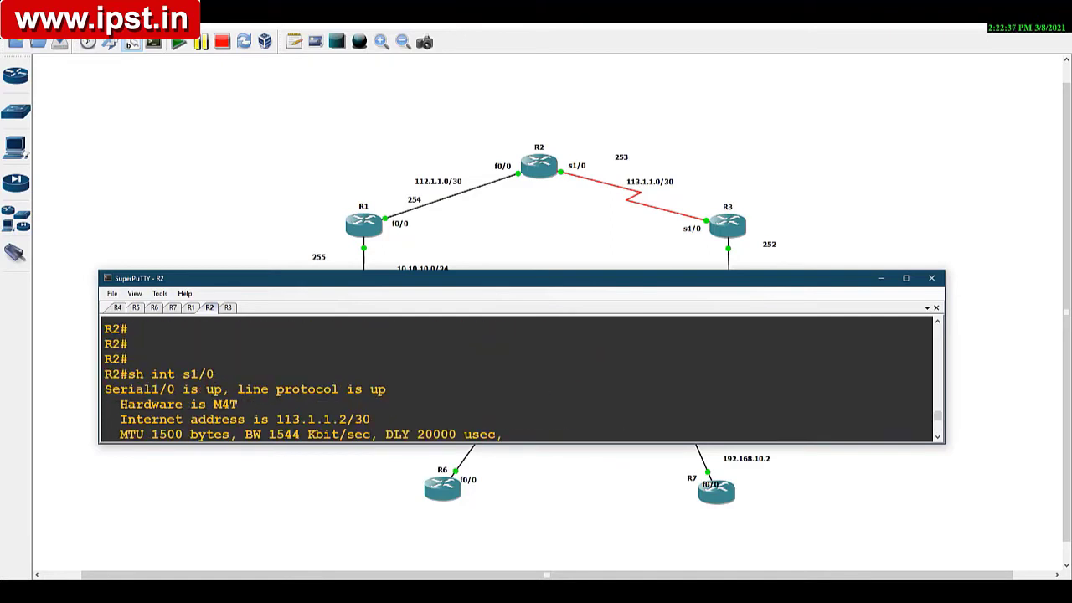
left_click_drag(113, 434, 230, 434)
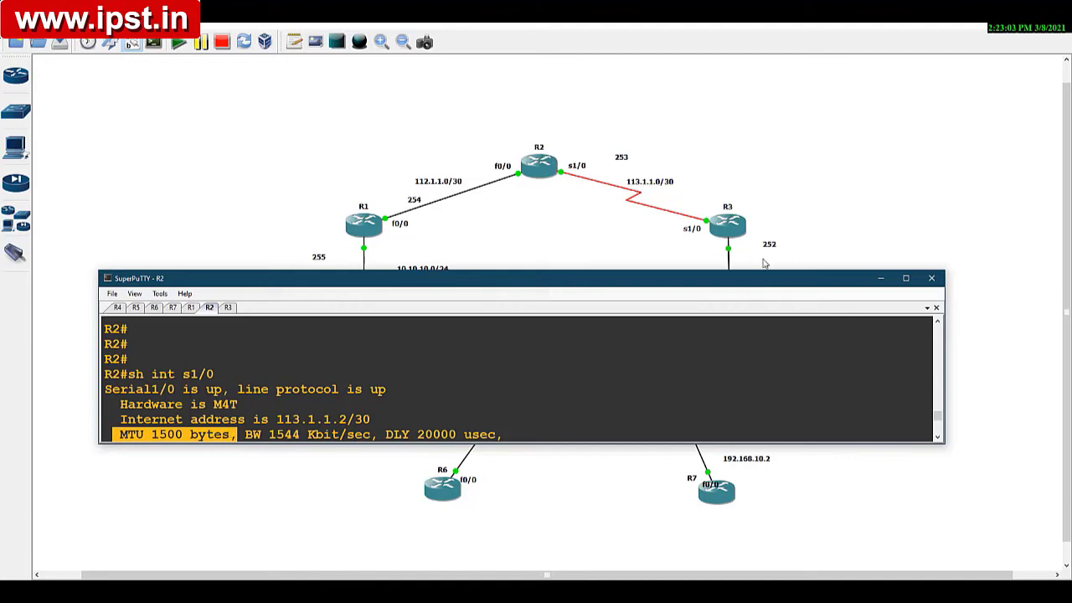
Step: Add a note reading 500 above R2's s1/0 label and move the 253 note off the visible topology
left_click(879, 280)
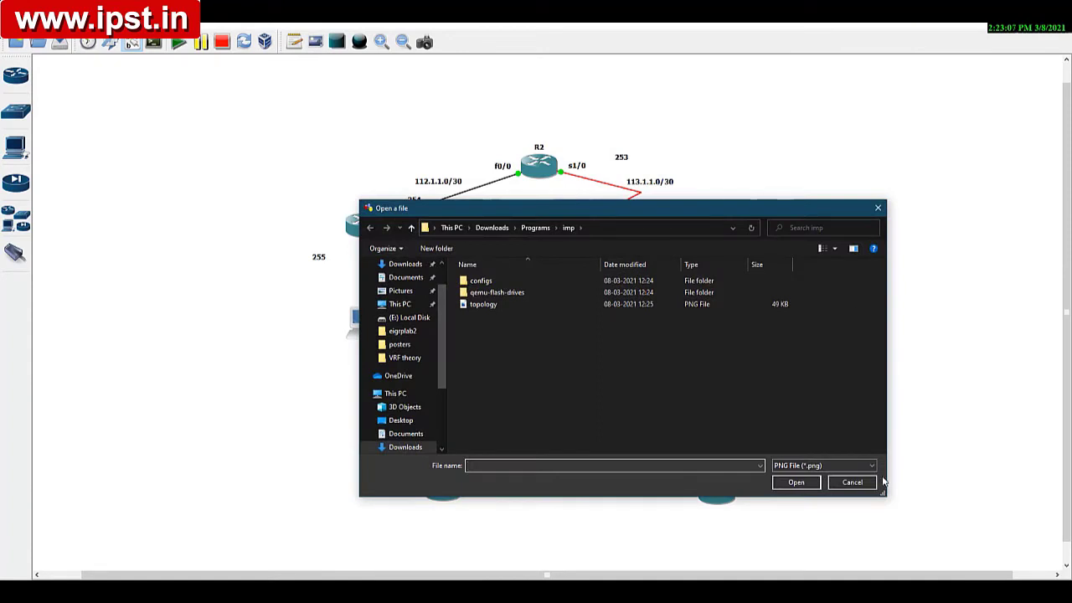
left_click(849, 482)
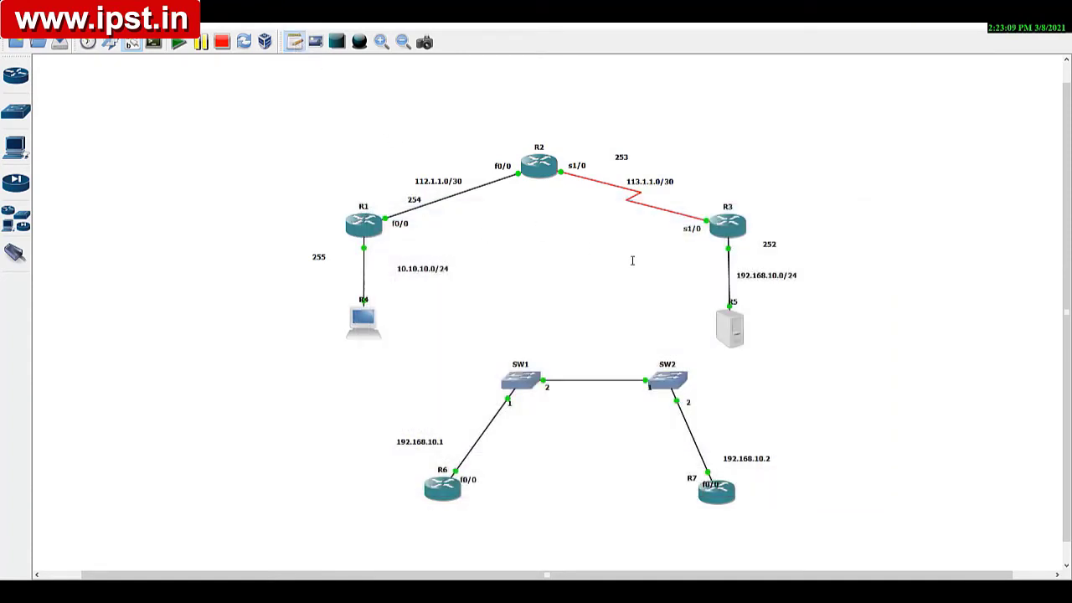
type("500")
left_click(586, 212)
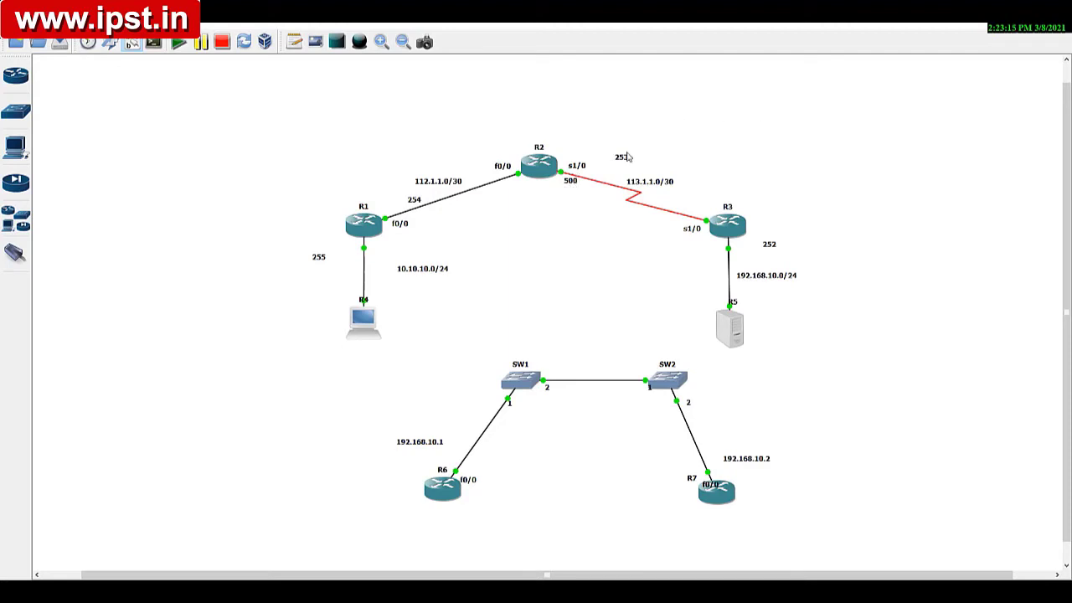
left_click_drag(620, 158, 1065, 598)
left_click_drag(573, 190, 574, 164)
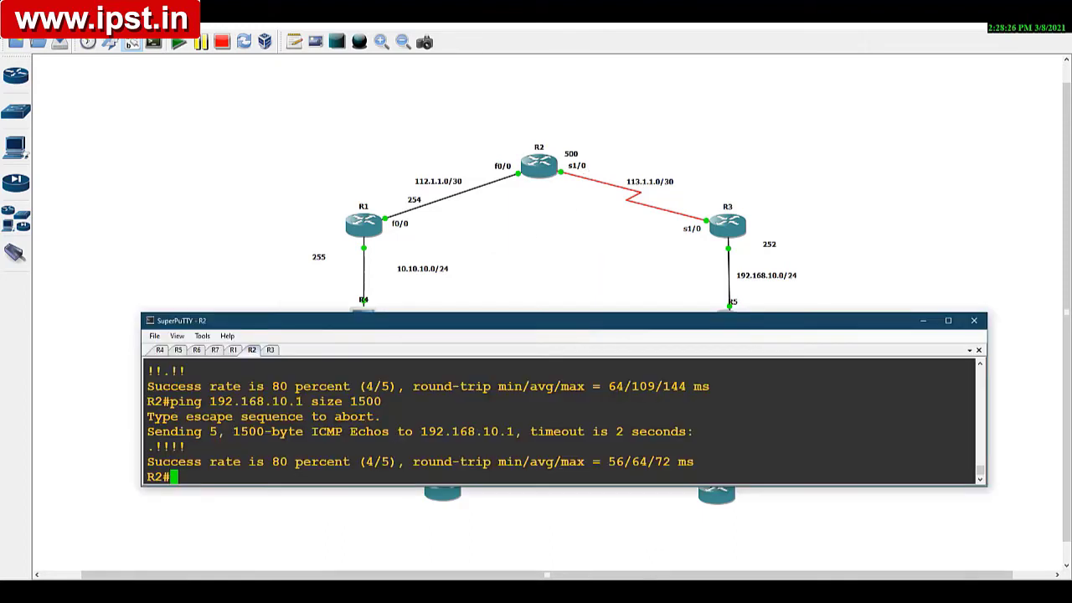
Step: Reposition the console window over the topology and enter interface configuration for s1/0 on R2
key("Return")
key("Return")
key("Return")
key("Return")
key("Return")
key("Return")
key("Return")
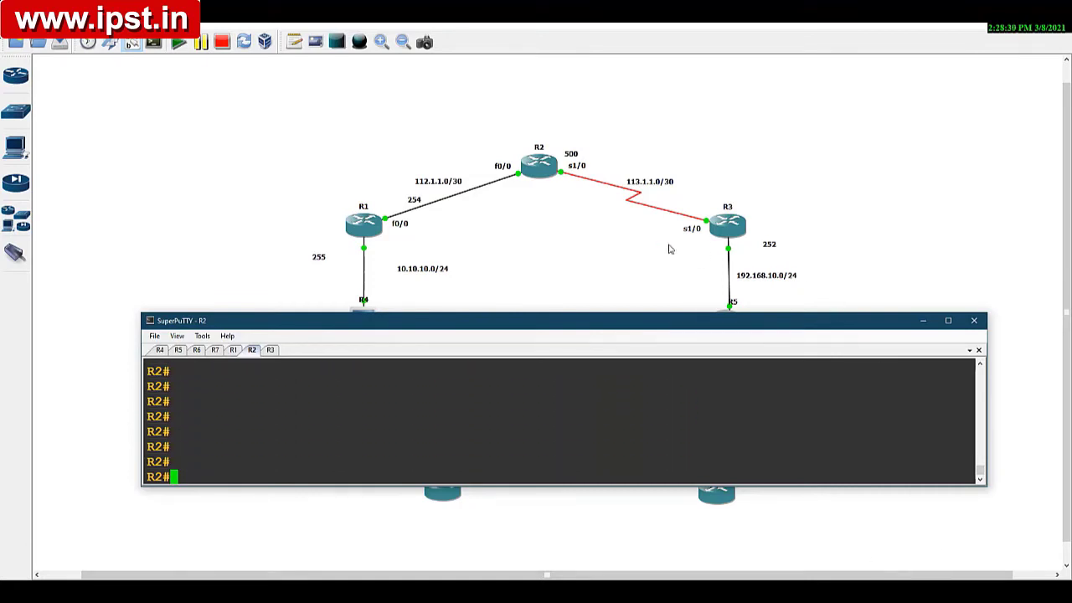
left_click_drag(579, 326, 626, 321)
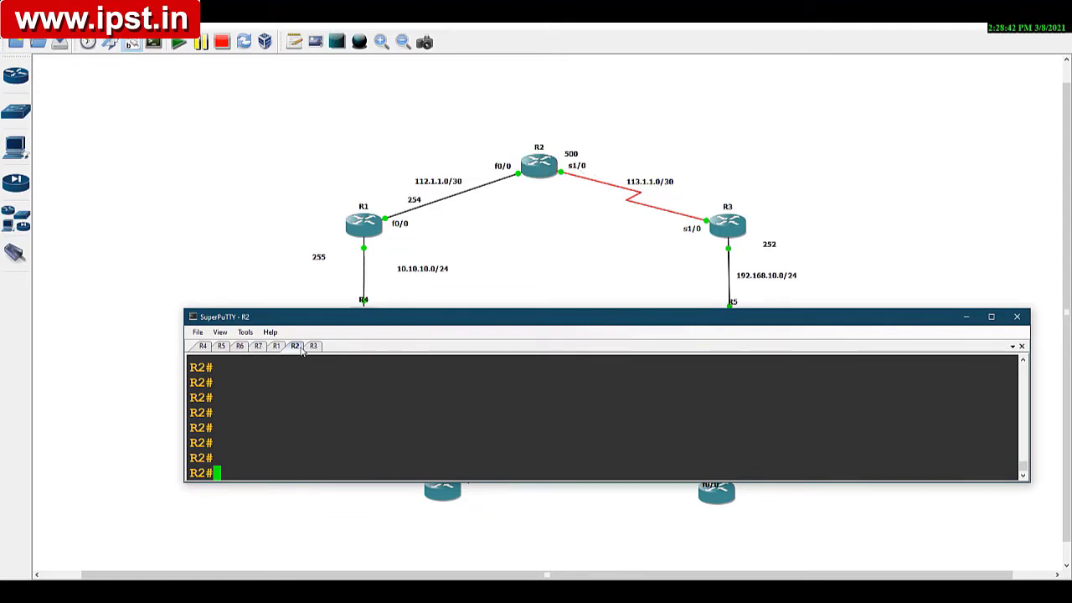
type("conf t")
key("Return")
key("Return")
key("Return")
type("int ")
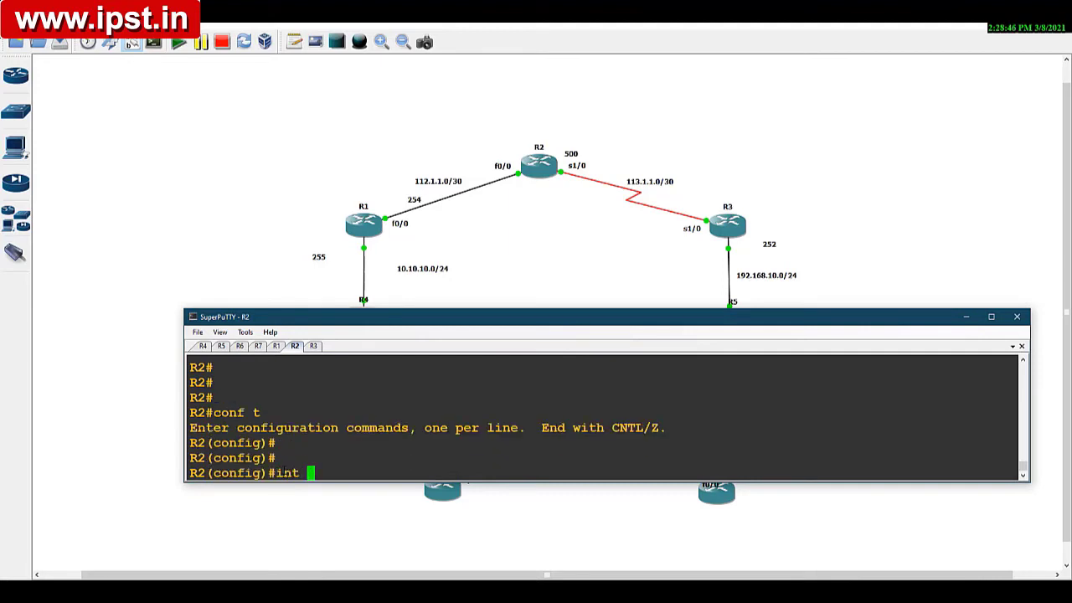
type("s1/0")
key("Return")
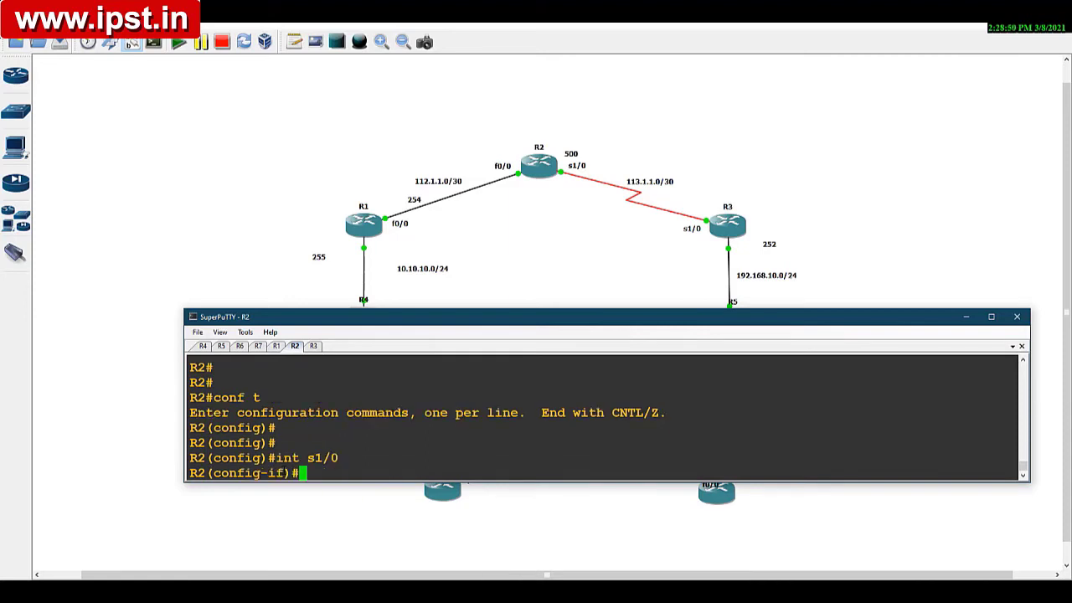
Step: Set the MTU of R2's interface s1/0 to 500 and leave configuration mode
type("mt")
key("Tab")
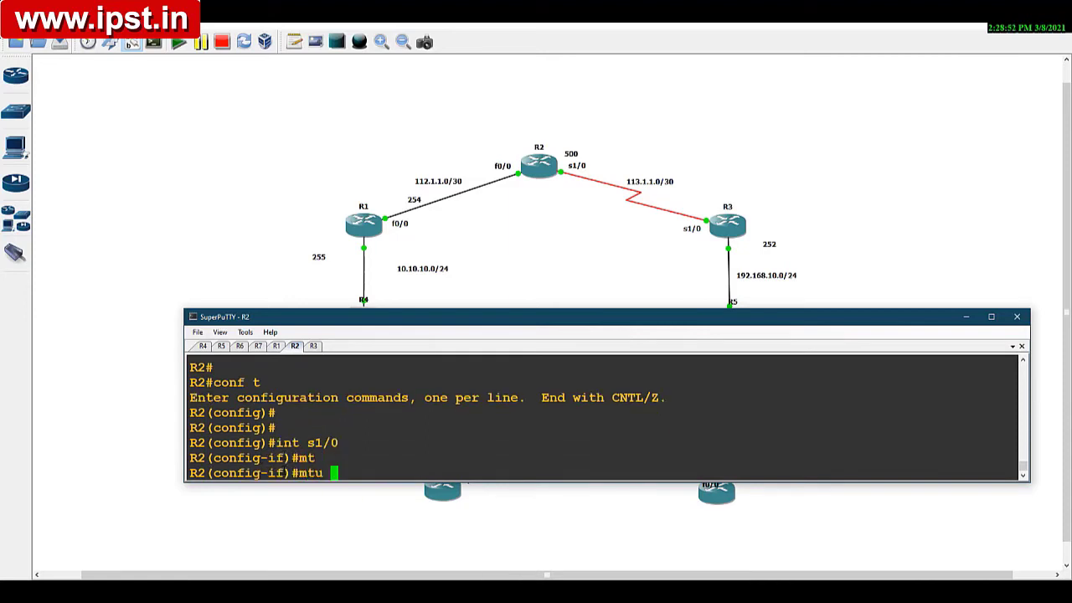
type("500")
key("Return")
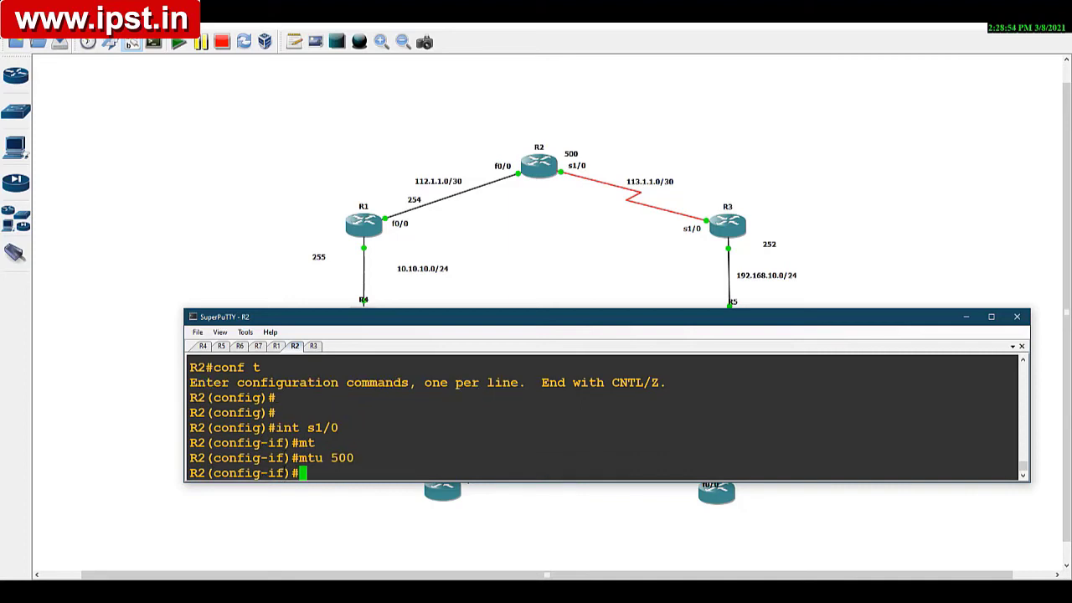
key("Return")
key("Return")
key("ctrl+z")
key("Return")
key("Return")
key("Return")
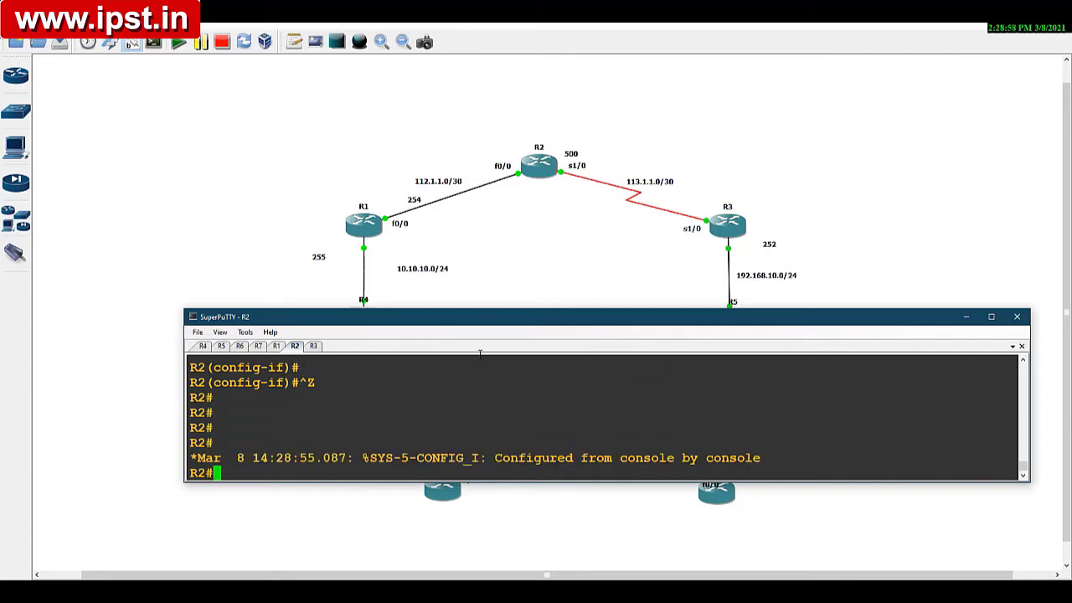
Step: Move the console window lower and prepare a ping to 192.168.10.1 with size 1500 in R4's session, without running it
left_click_drag(484, 327, 473, 364)
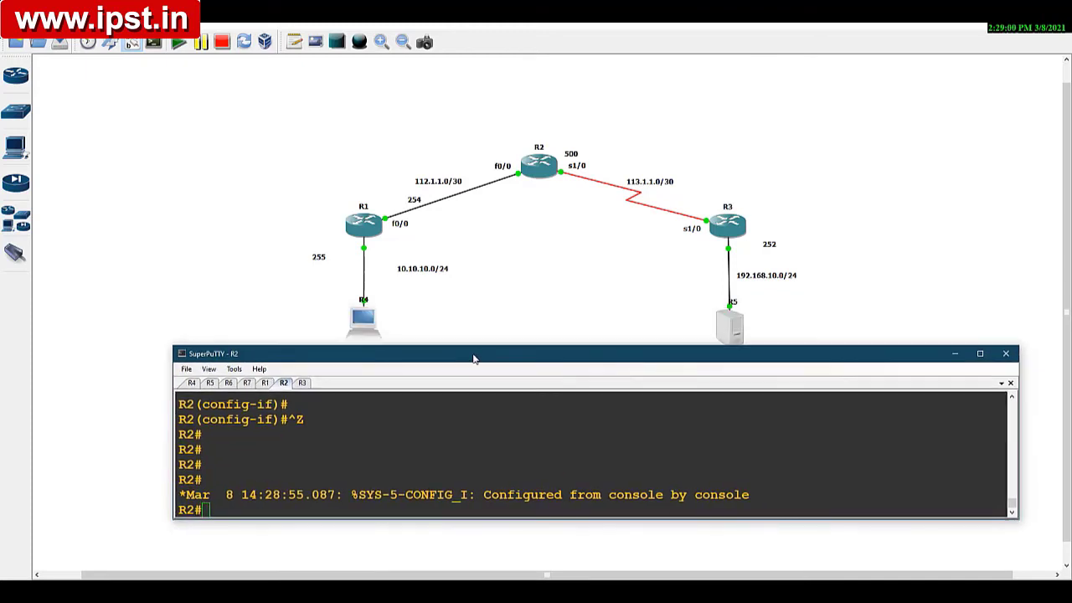
left_click(192, 383)
key("Return")
key("Return")
key("Return")
key("Return")
key("Return")
key("Return")
key("Return")
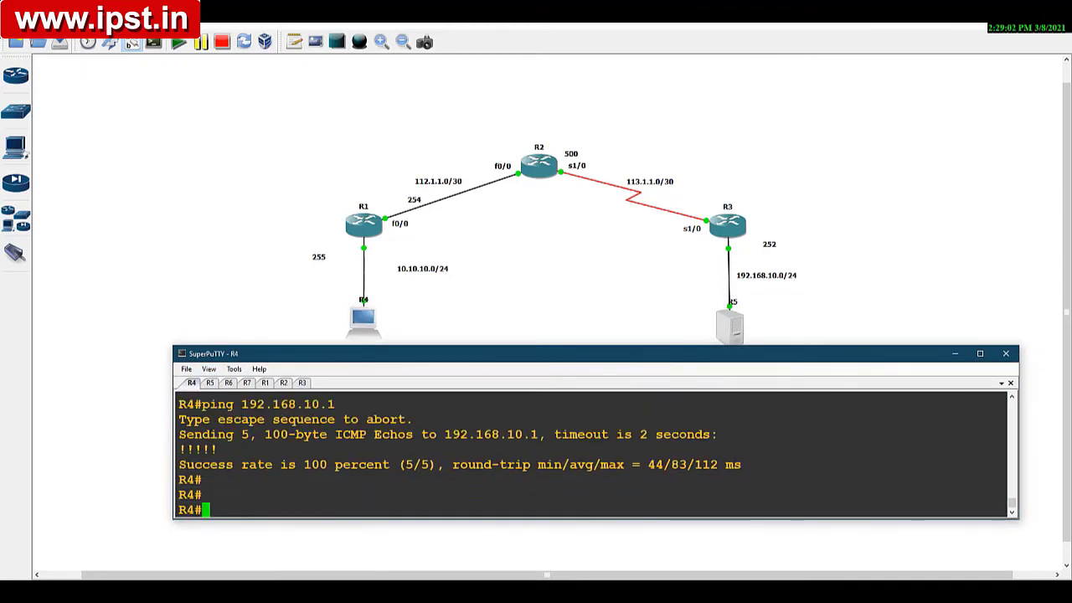
key("Up")
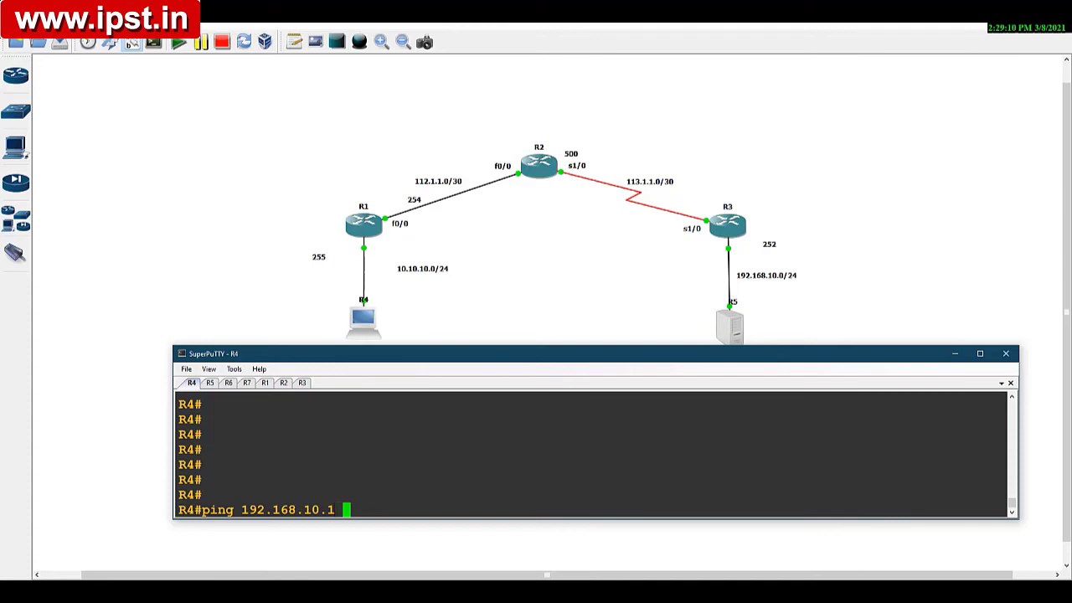
type("siz")
key("BackSpace")
type("z")
key("Tab")
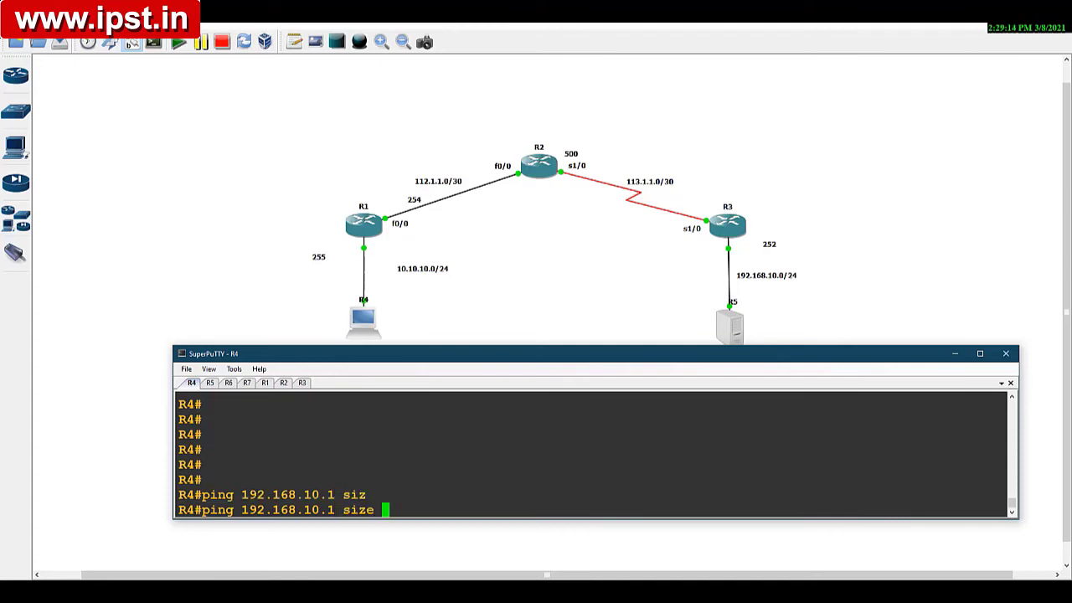
type("1500")
Step: Start Wireshark on the R2–R3 link and run the prepared 1500-byte ping from R4
left_click(587, 182)
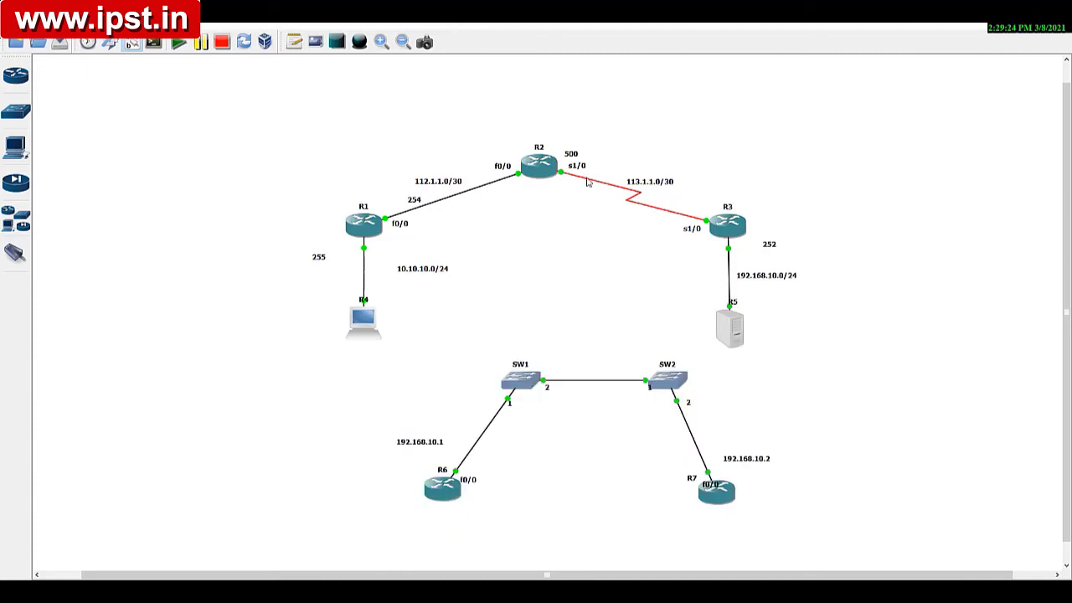
right_click(580, 180)
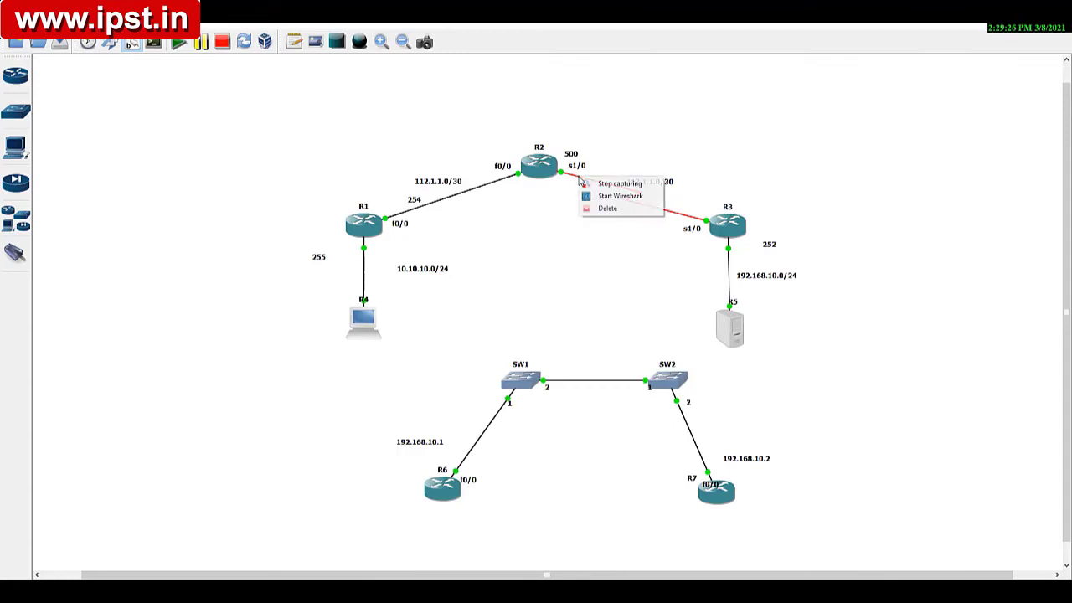
left_click(589, 194)
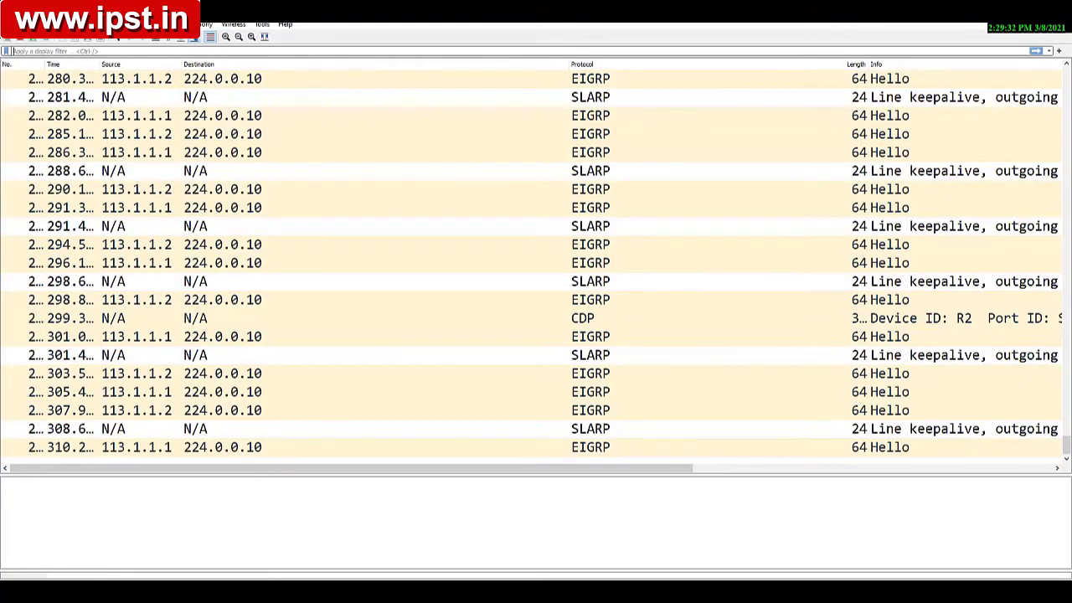
left_click(589, 591)
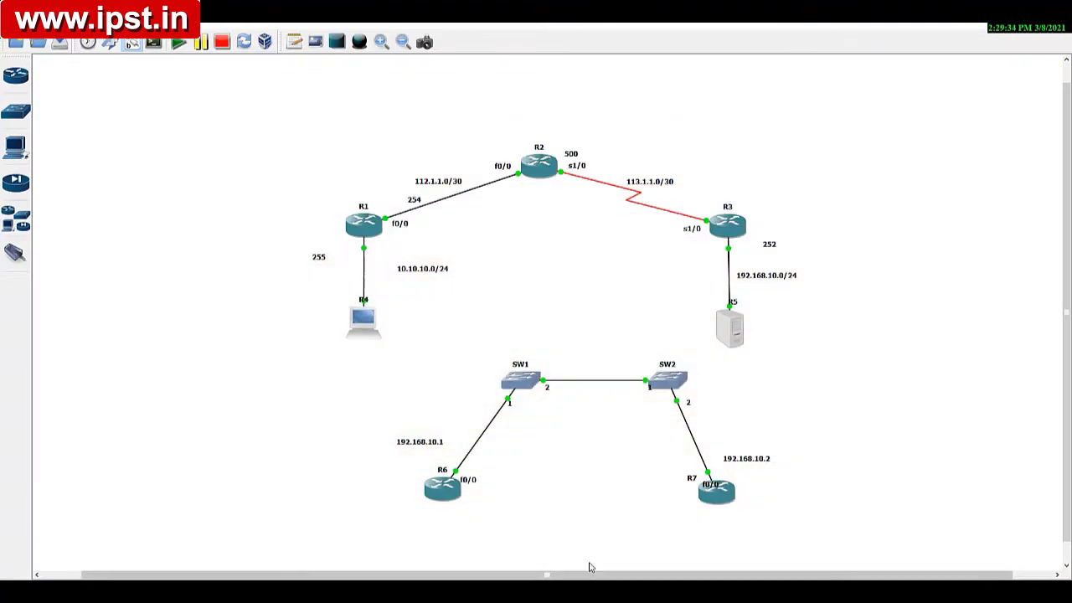
left_click(567, 591)
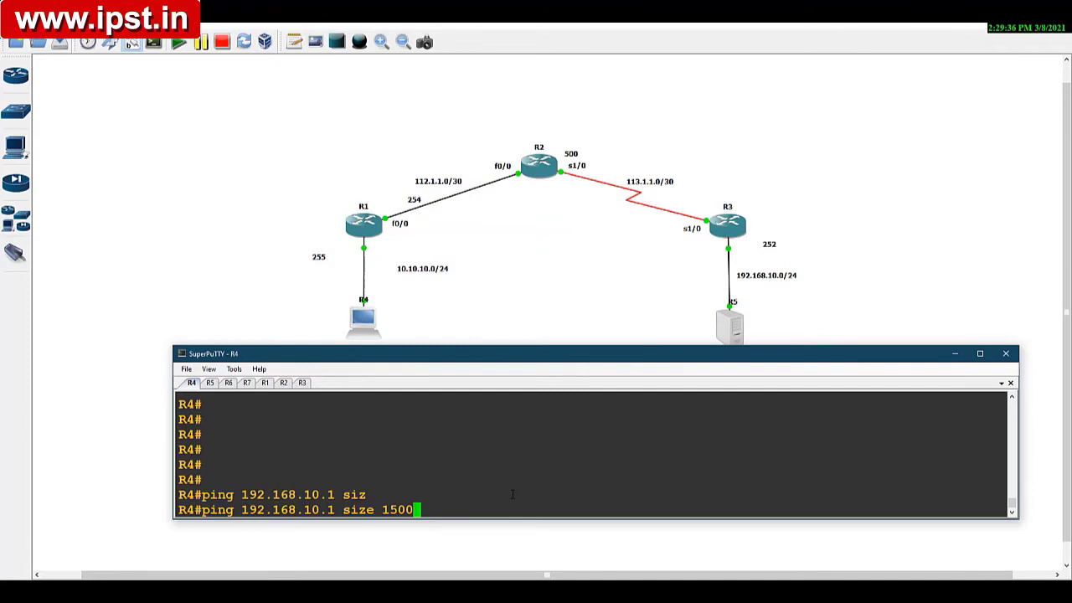
key("Return")
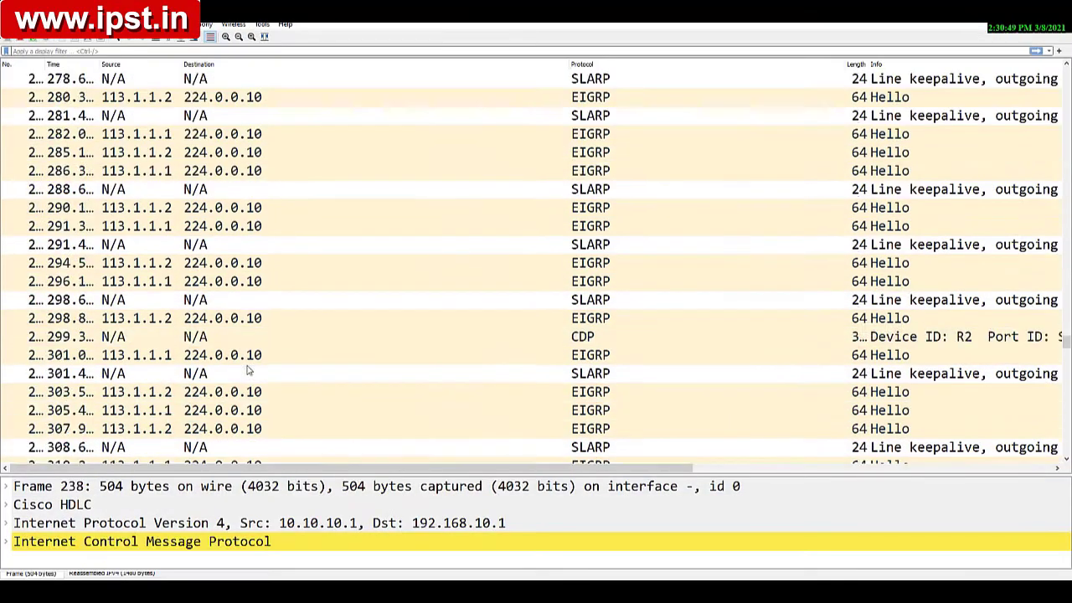
Step: Open the ping's first fragment to 192.168.10.1 and examine its identification, Don't fragment and More fragments flags, and fragment offset
scroll(251, 373, "up", 5)
scroll(254, 372, "down", 18)
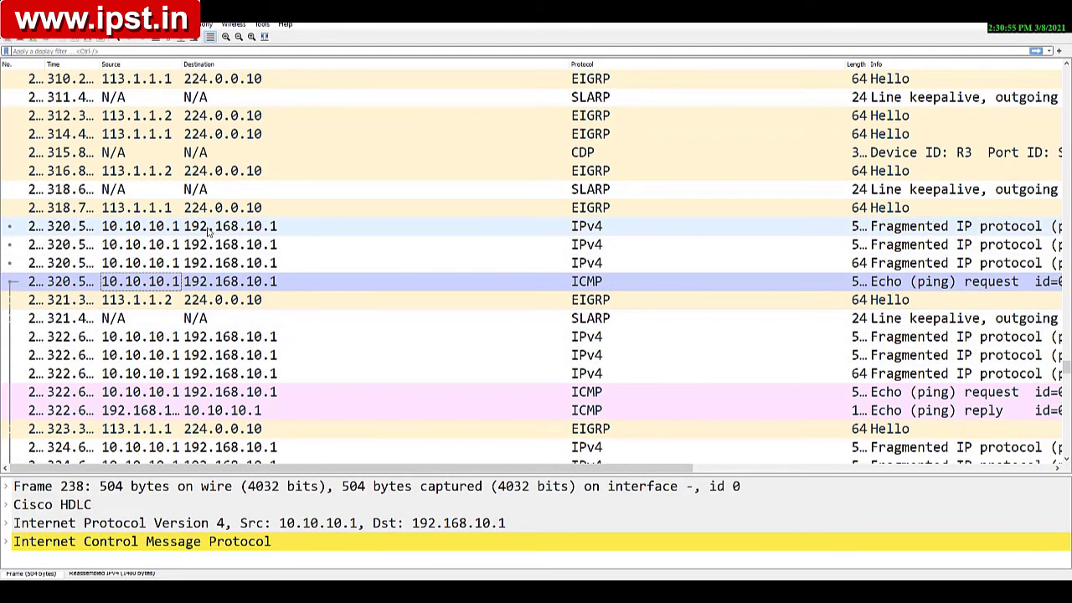
double_click(210, 231)
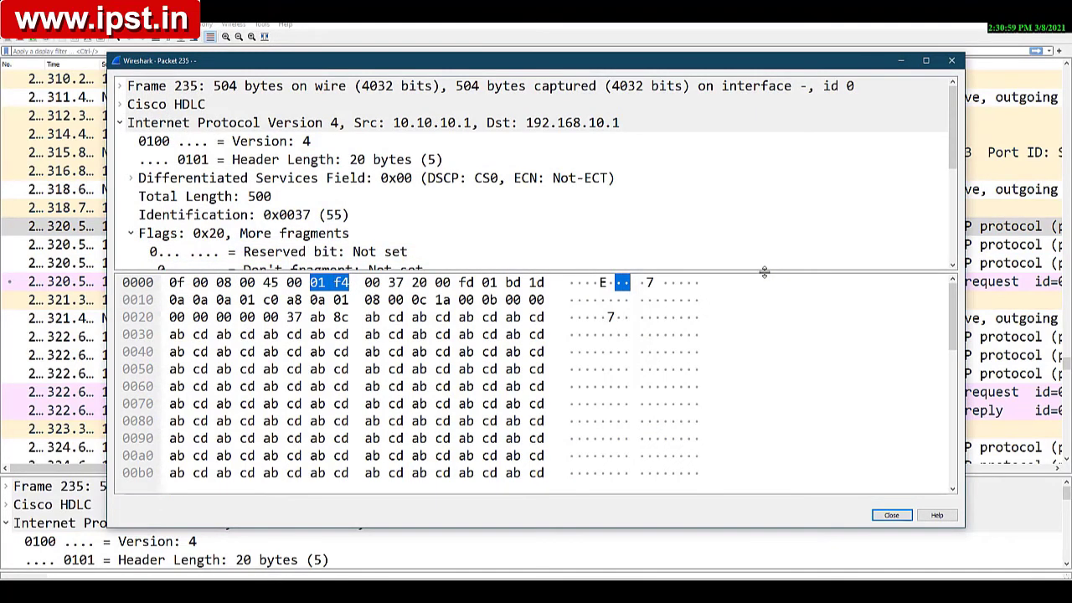
left_click_drag(767, 270, 785, 497)
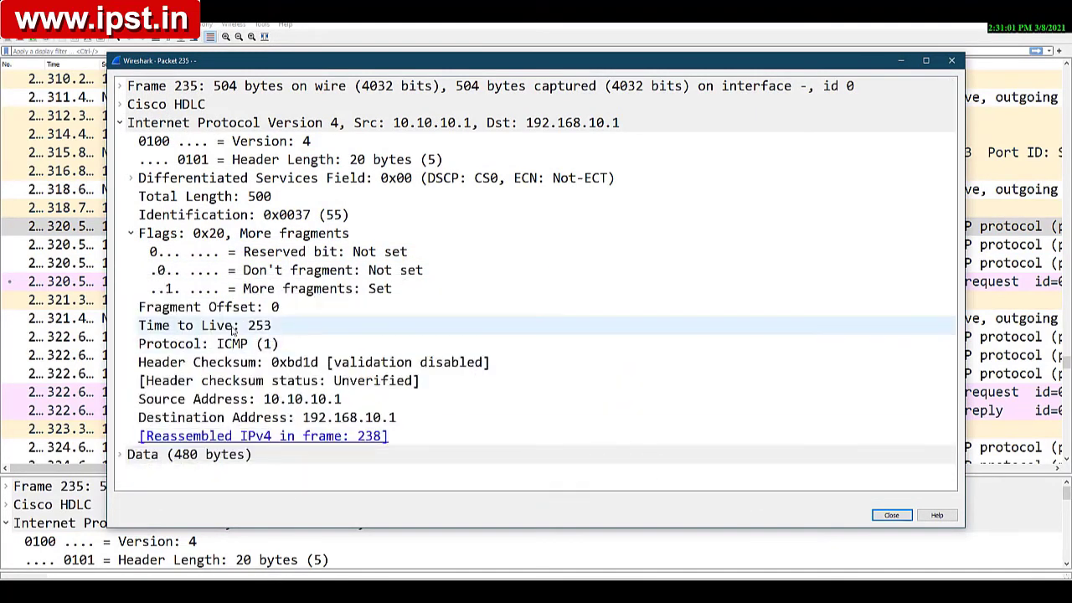
left_click(174, 290)
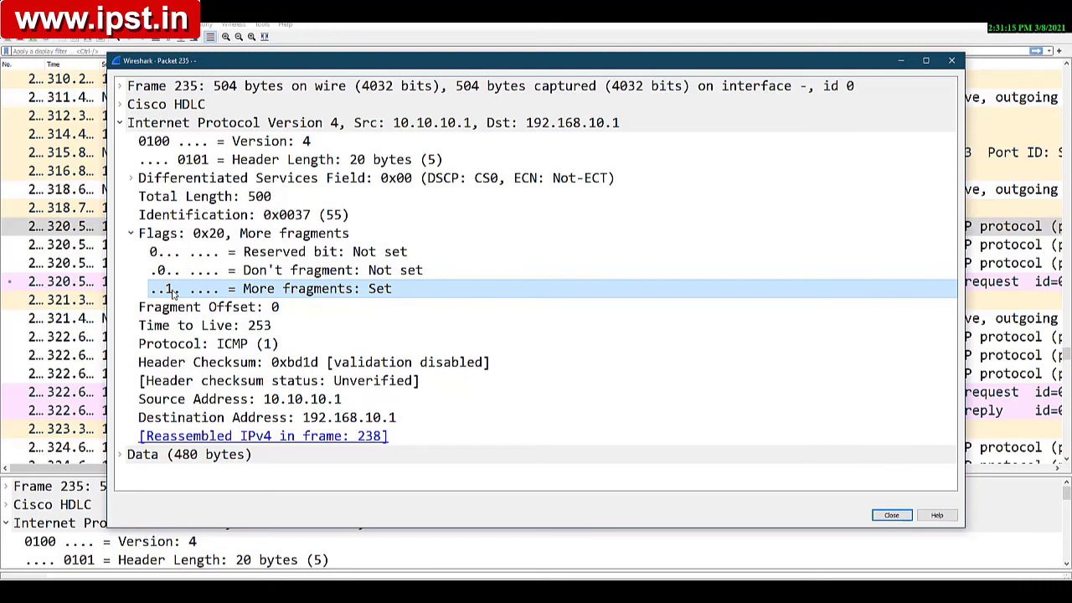
left_click(262, 308)
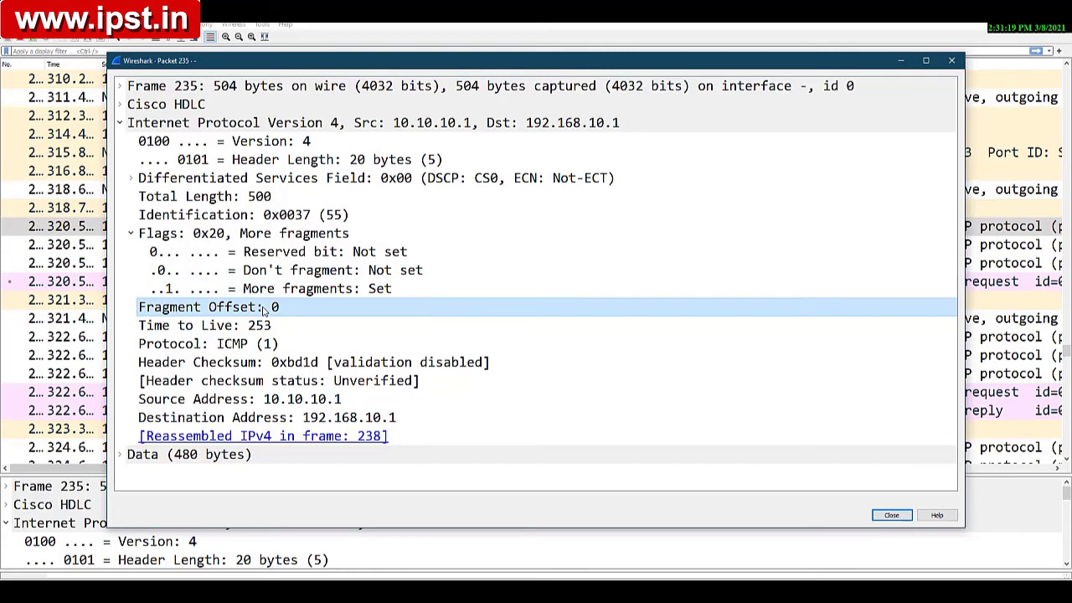
left_click(262, 216)
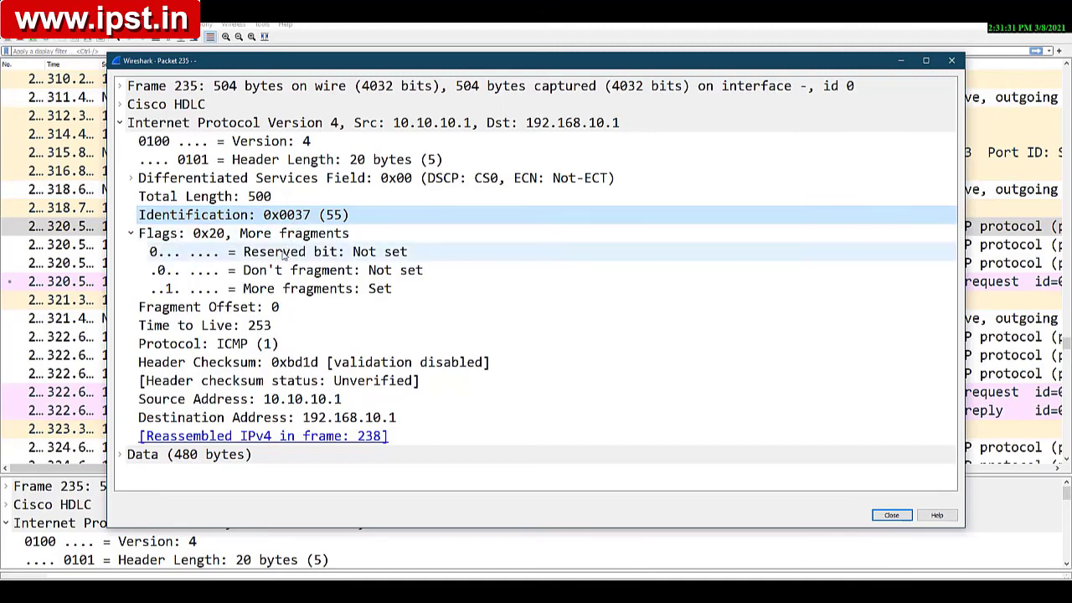
left_click(246, 277)
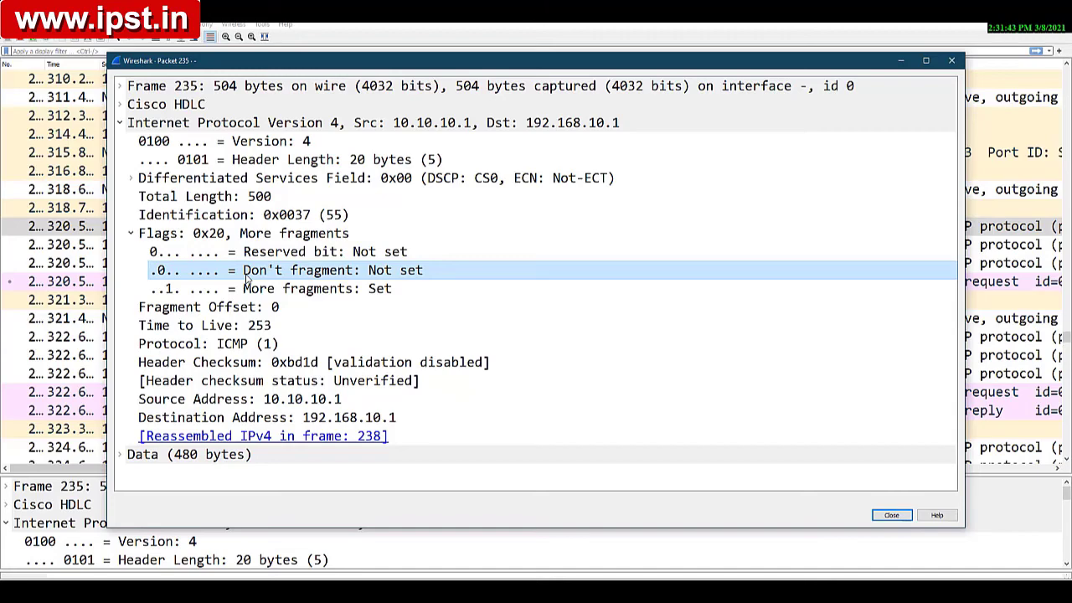
left_click(889, 516)
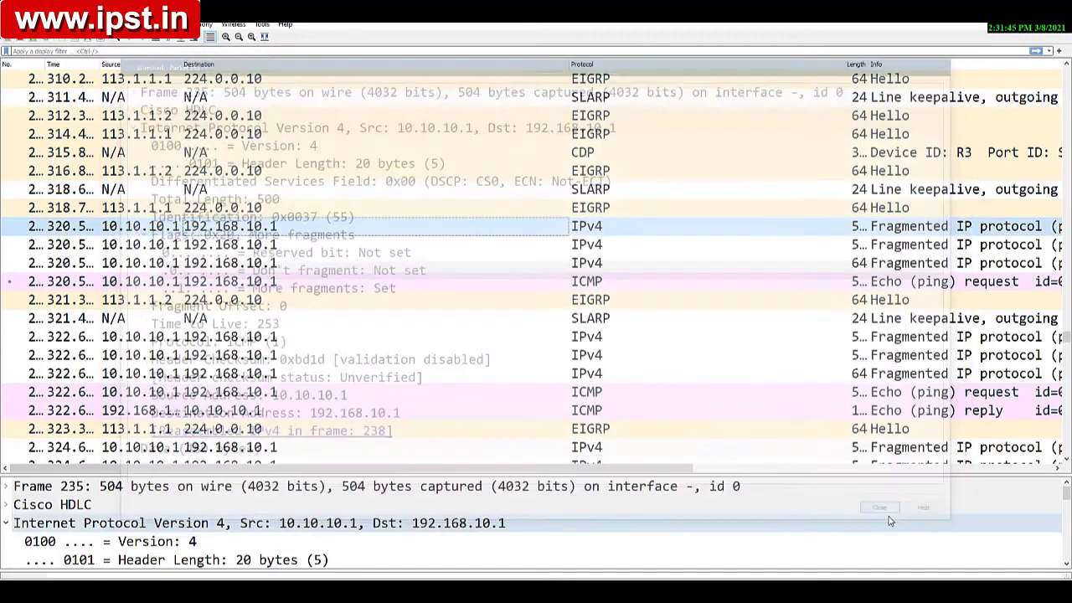
Step: Open the ping's second fragment to 192.168.10.1 and examine its identification, More fragments flag and fragment offset
left_click(163, 245)
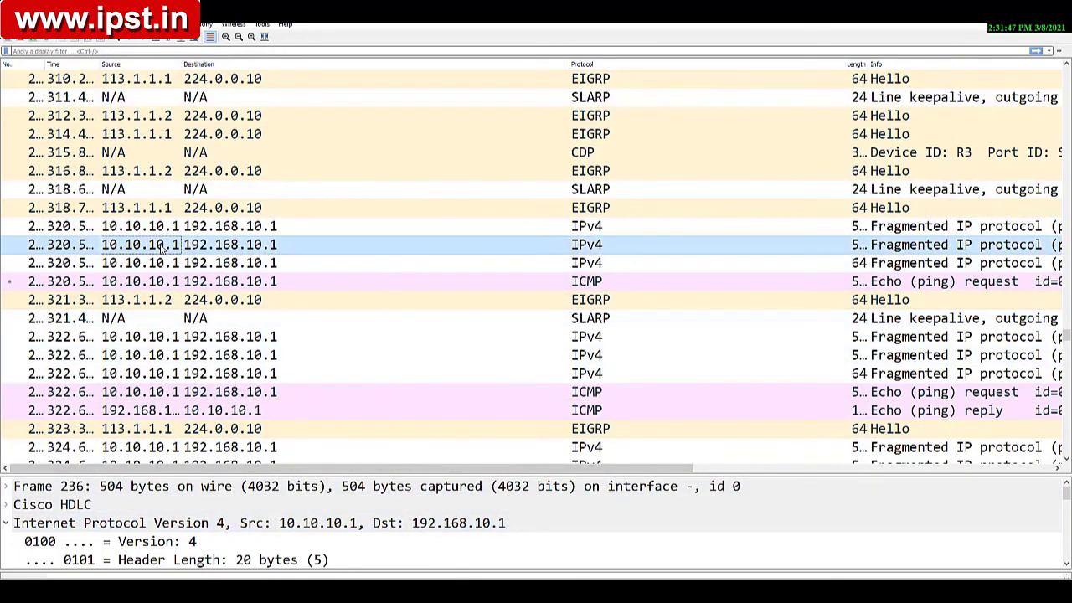
double_click(163, 244)
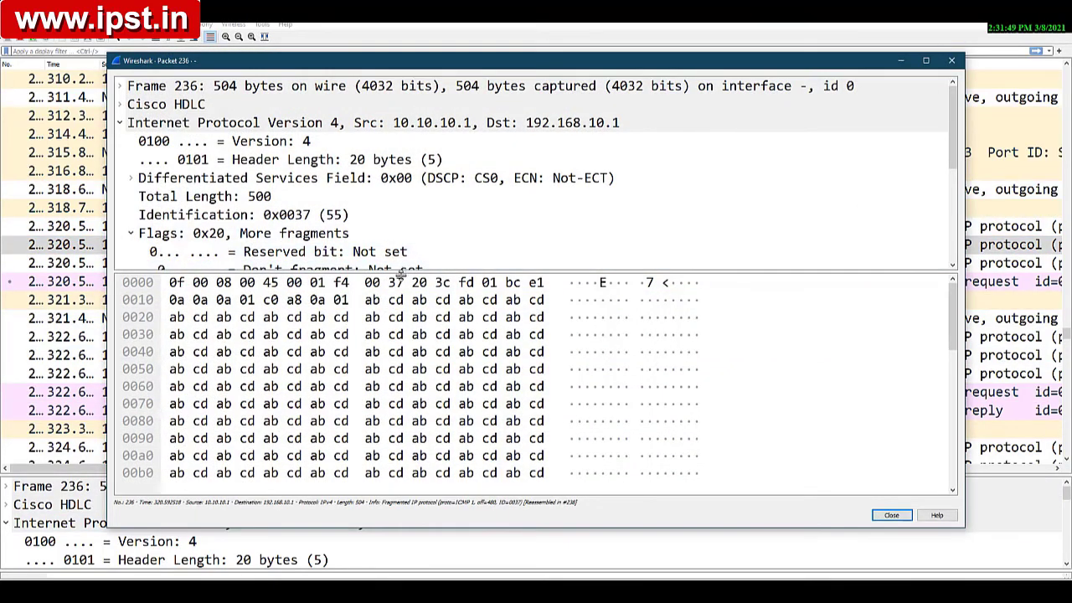
left_click_drag(400, 275, 402, 518)
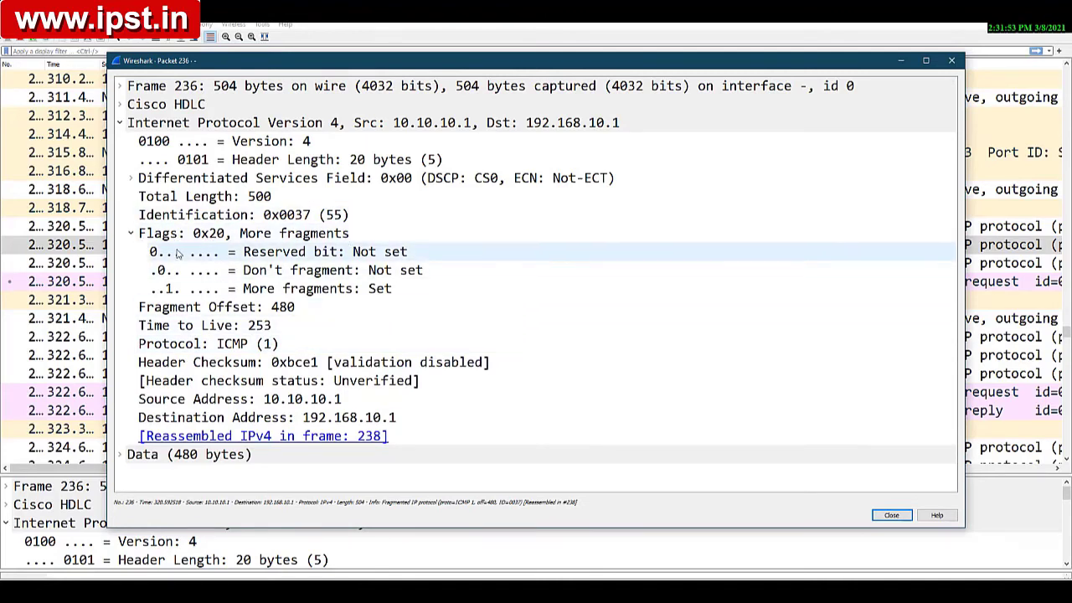
left_click(237, 289)
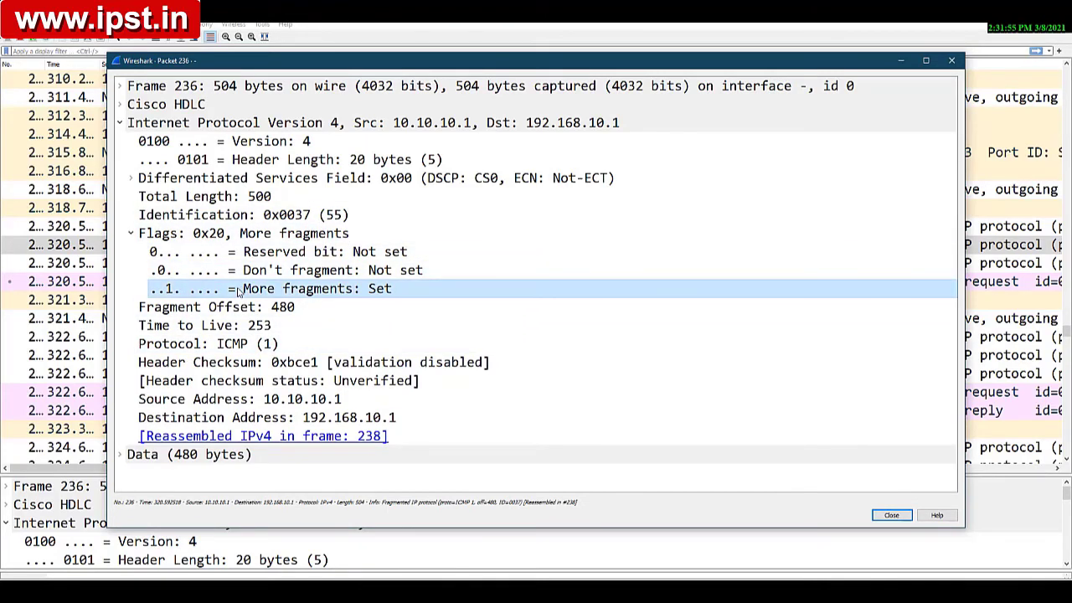
left_click(287, 216)
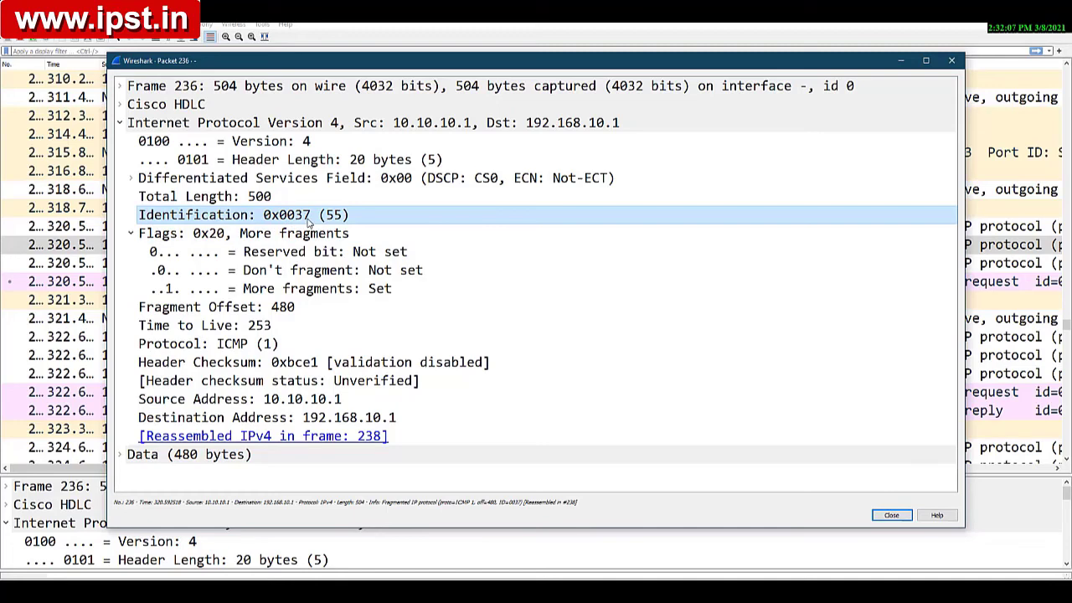
left_click(260, 293)
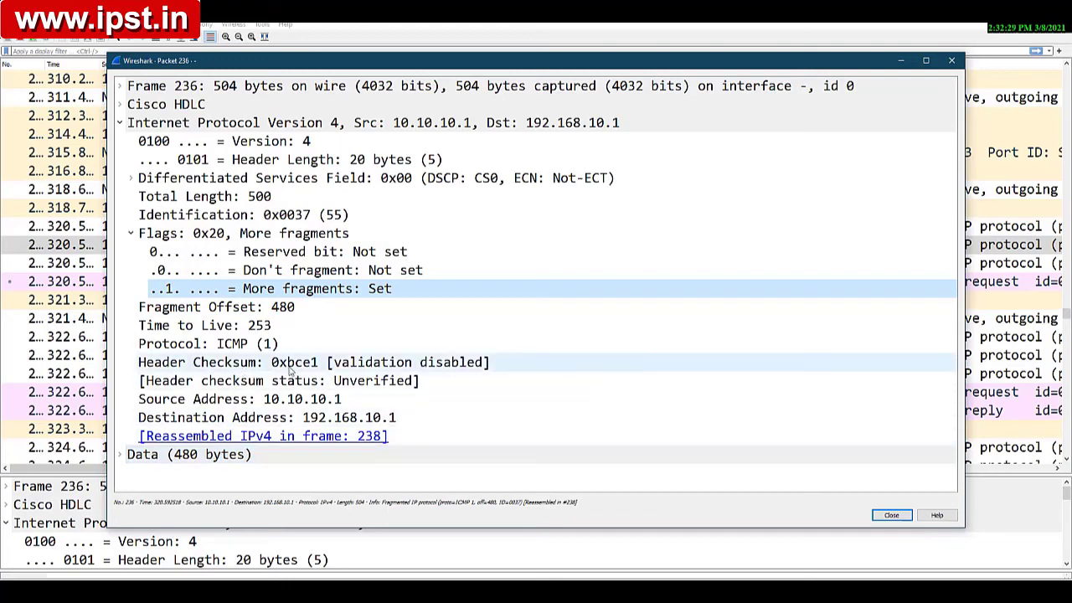
left_click(892, 516)
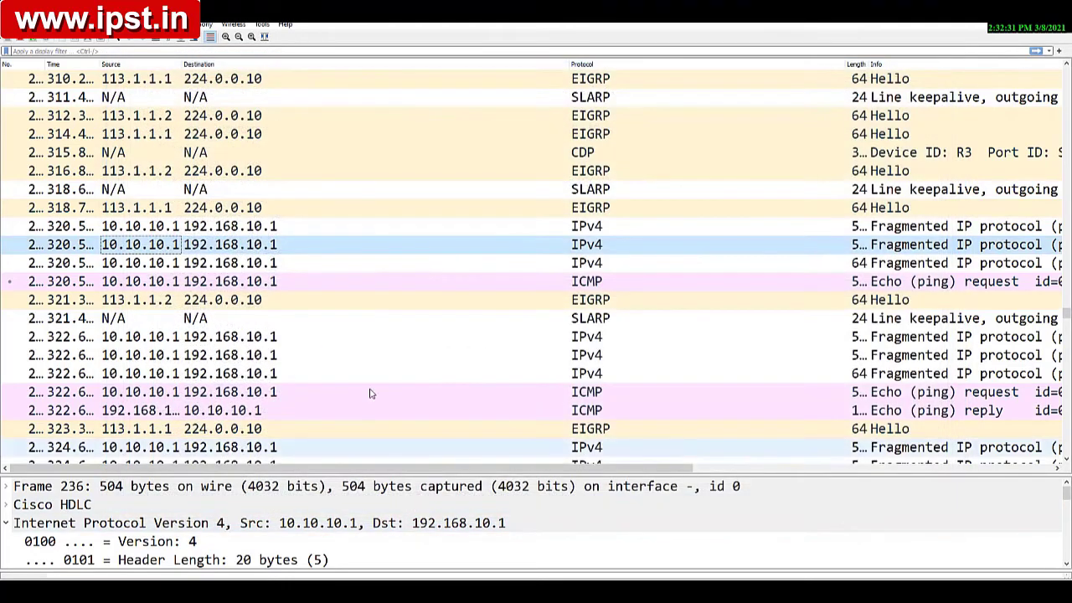
Step: Open the ping's third fragment, enlarge its header details, and examine the total length, identification, fragment flags and offset
double_click(139, 266)
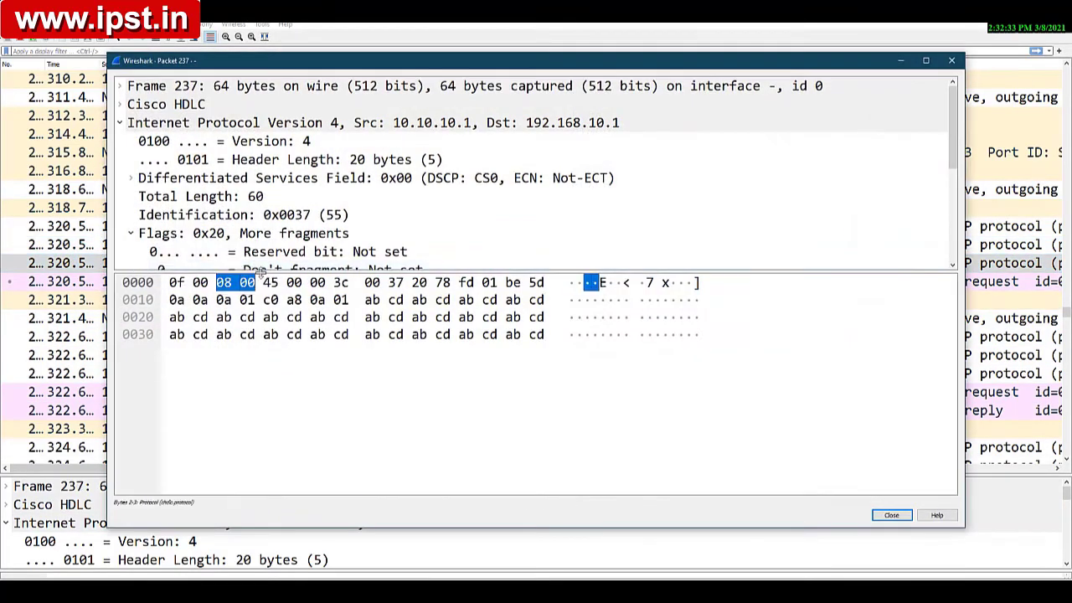
left_click_drag(273, 268, 270, 497)
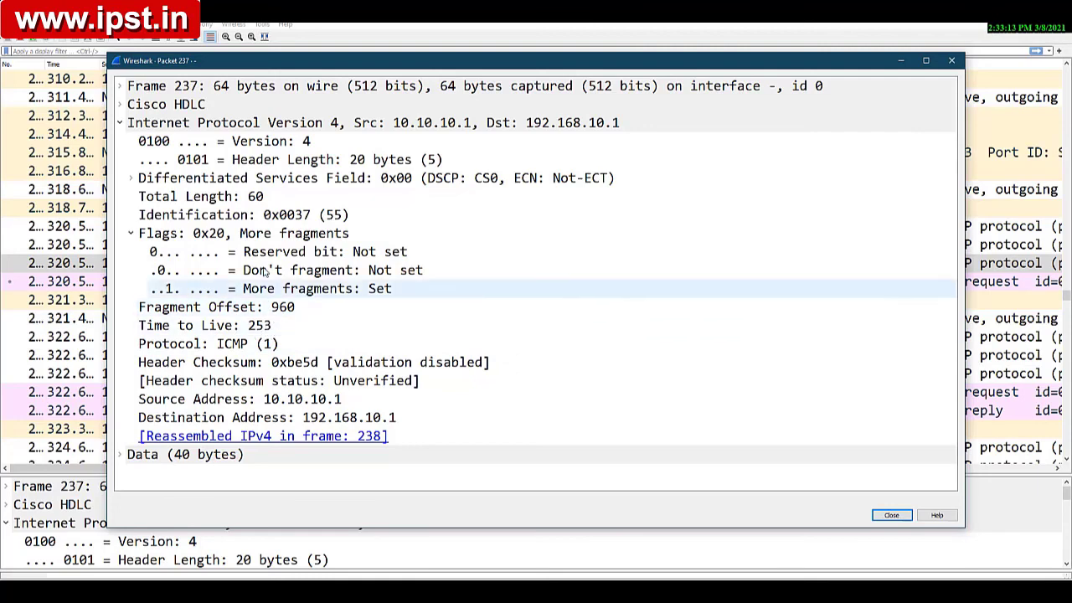
left_click(220, 216)
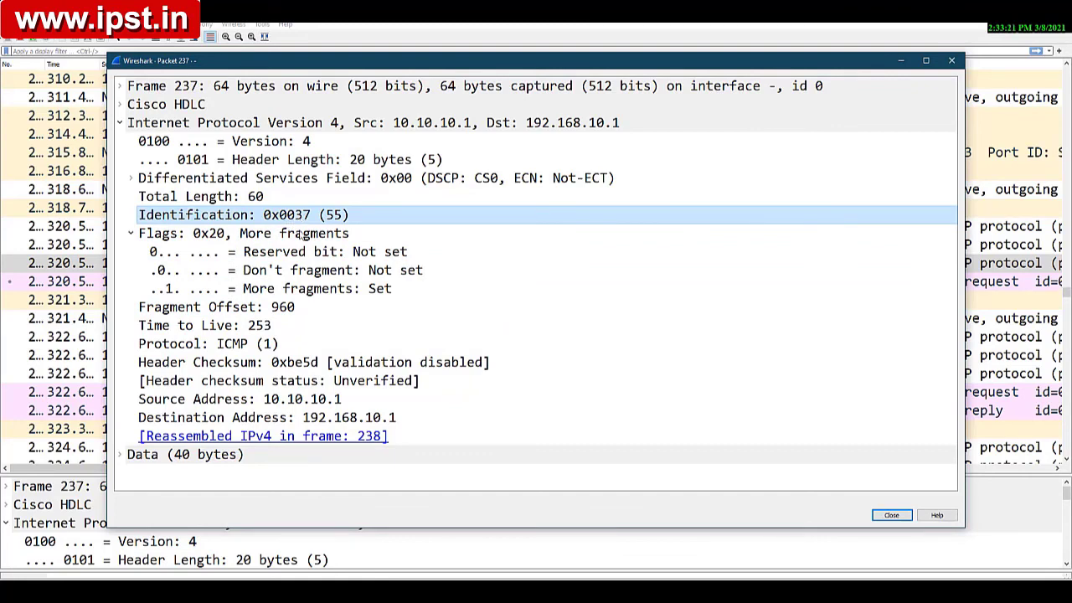
left_click(891, 514)
Step: Open the first ICMP echo request that ends the fragment series and examine its identification, flags, fragment offset and time to live
double_click(265, 281)
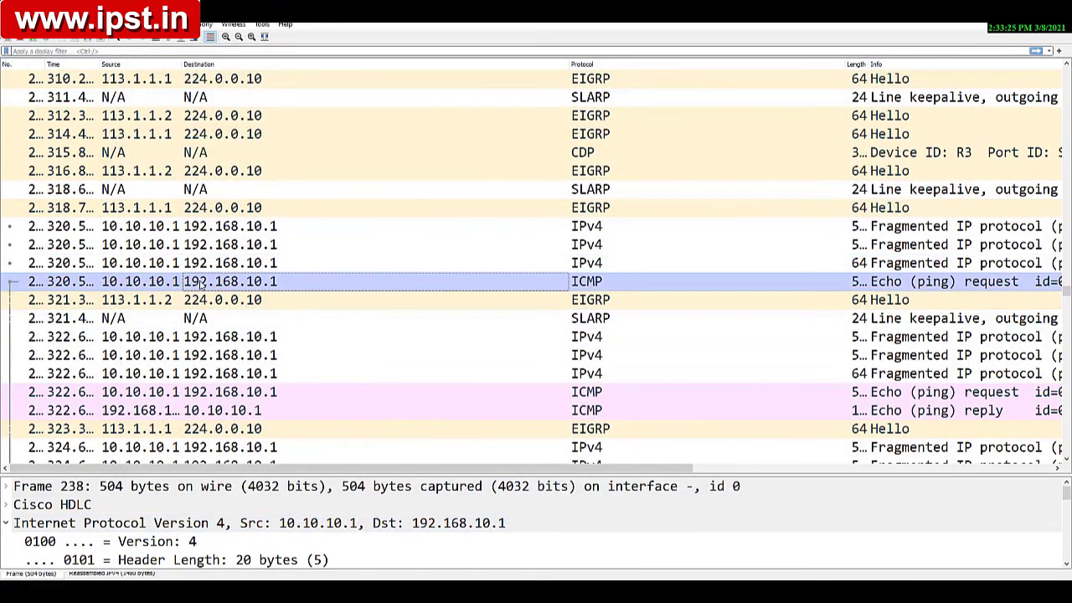
left_click_drag(499, 273, 531, 540)
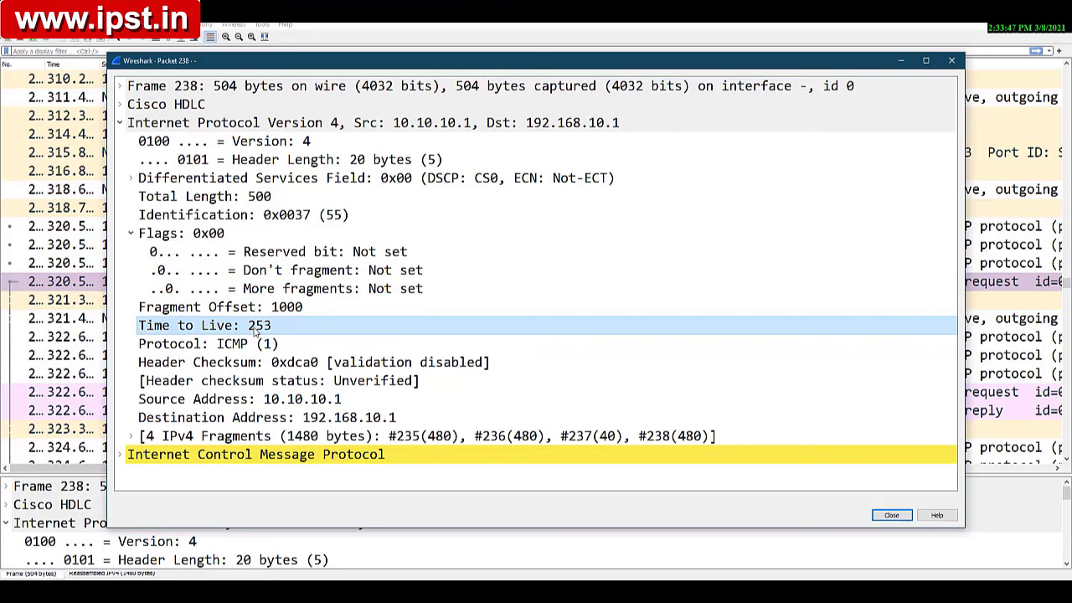
left_click(238, 216)
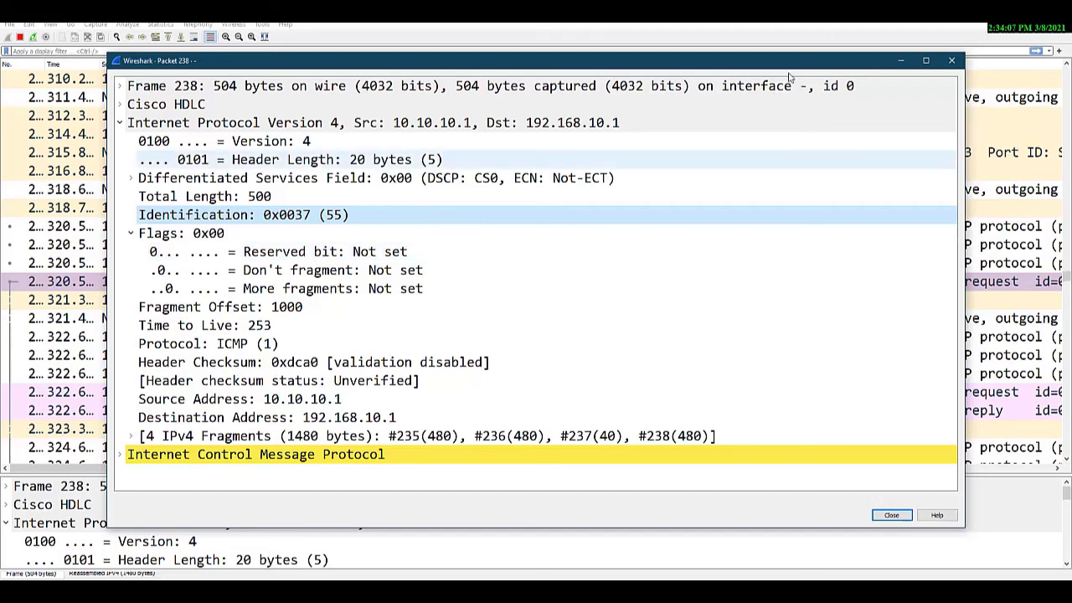
Step: Minimize the packet details and Wireshark to return to the GNS3 topology, and shift R4's console window slightly
left_click(900, 61)
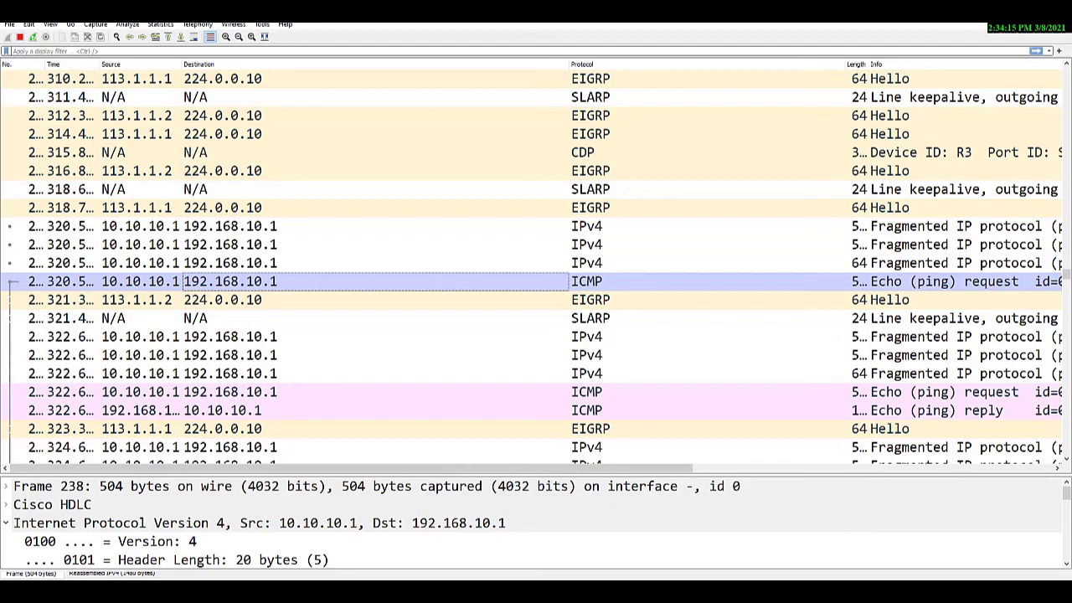
left_click(1008, 8)
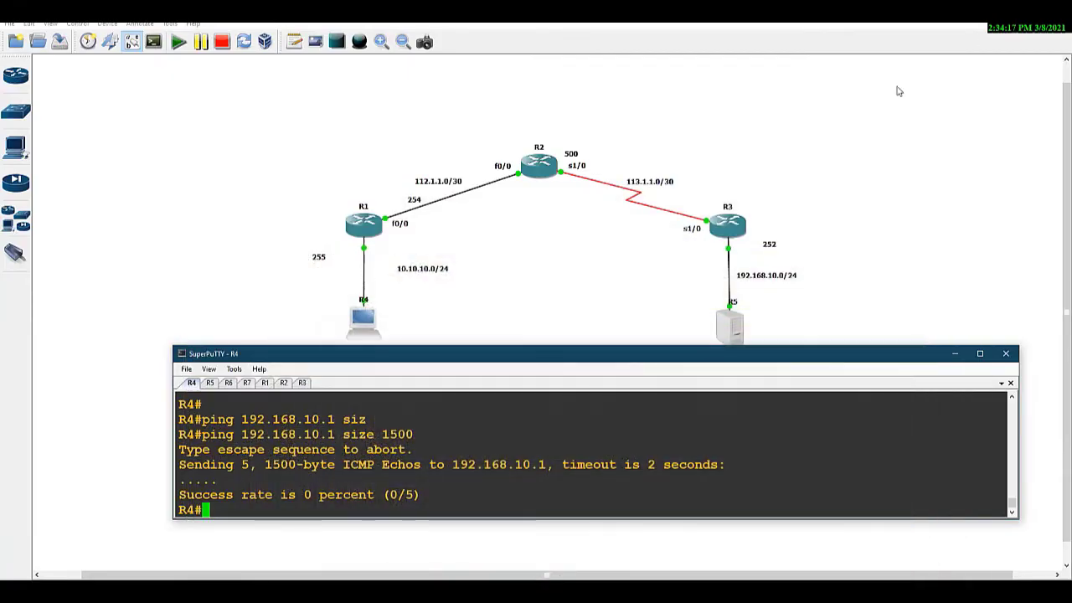
left_click_drag(564, 360, 504, 352)
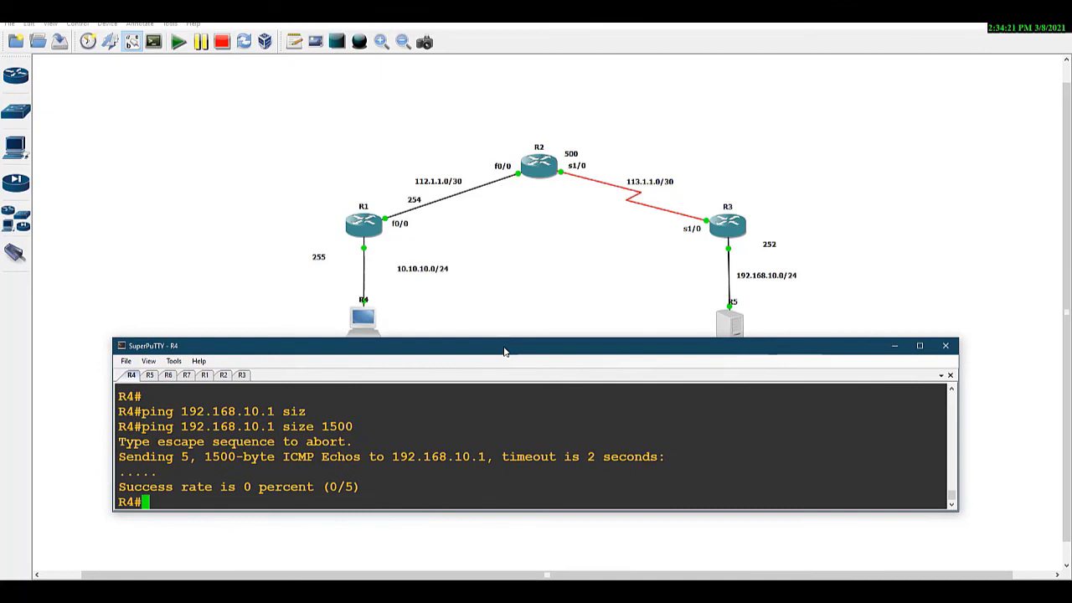